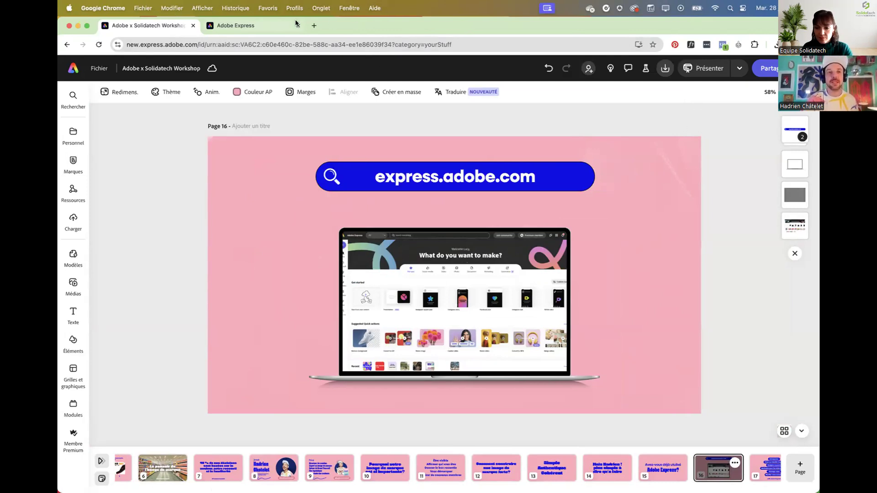
# - Switch to the Adobe Express home page and look through the new-project formats for social media, video, photo, document and standard sizes
pyautogui.click(260, 24)
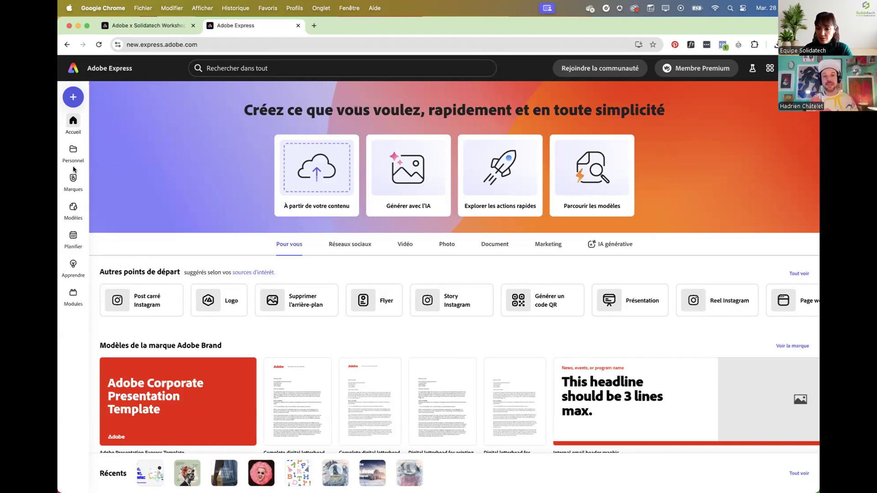
pyautogui.click(80, 99)
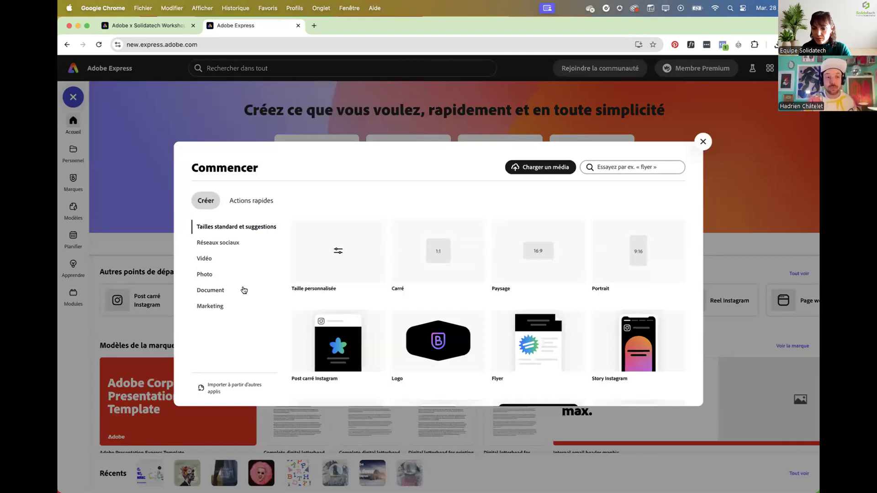
pyautogui.click(215, 243)
pyautogui.click(202, 261)
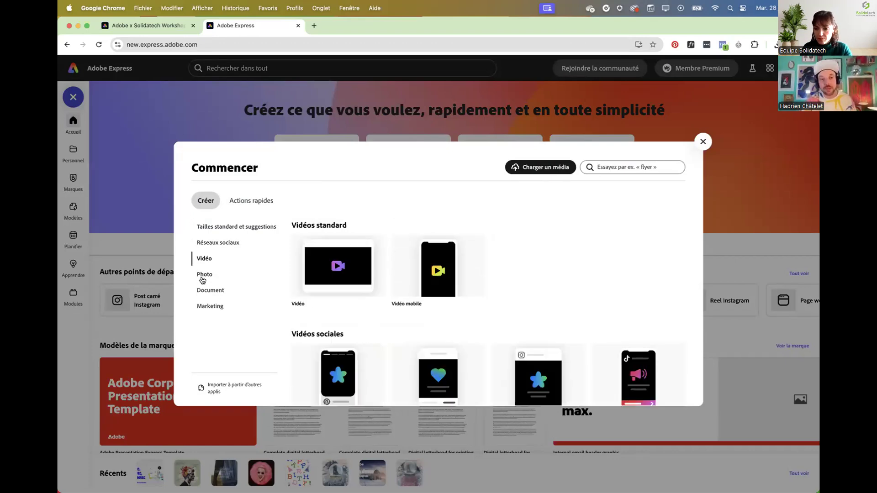
pyautogui.click(202, 275)
pyautogui.click(212, 291)
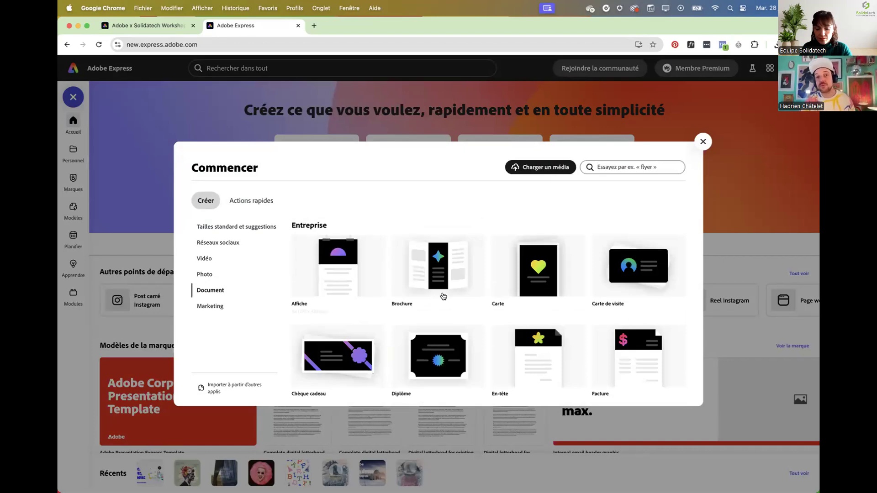
pyautogui.click(218, 229)
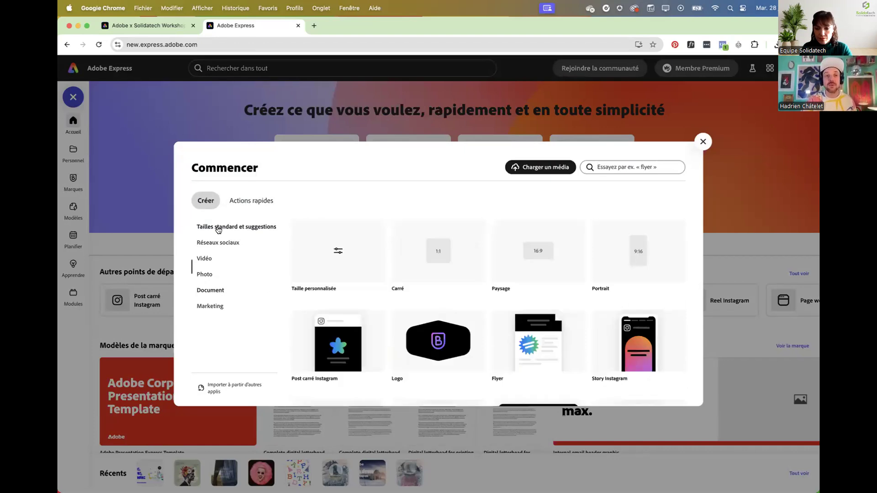
# - Look through all the quick actions offered for starting a project, then close the start dialog
pyautogui.click(260, 200)
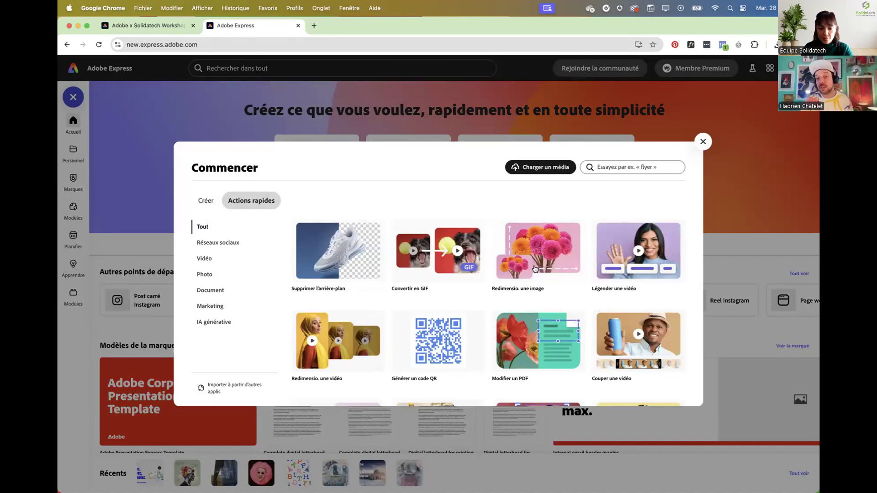
pyautogui.scroll(-4, 626, 324)
pyautogui.scroll(-4, 627, 324)
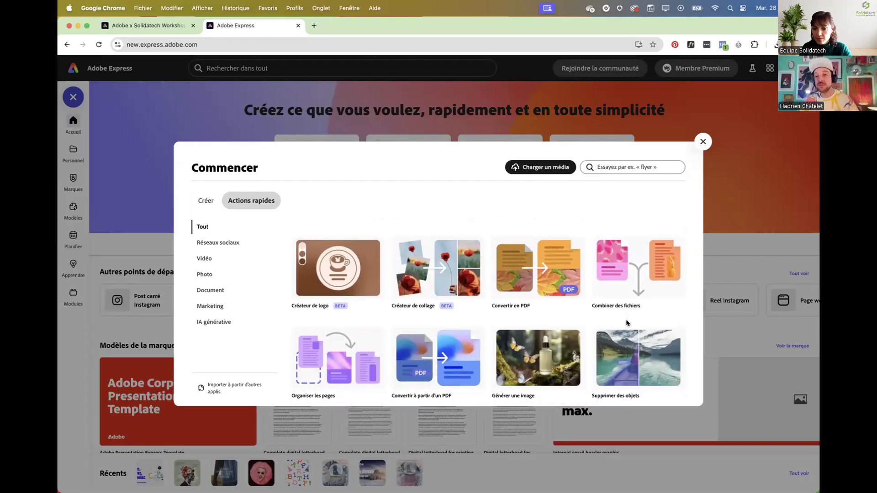
pyautogui.scroll(-2, 626, 323)
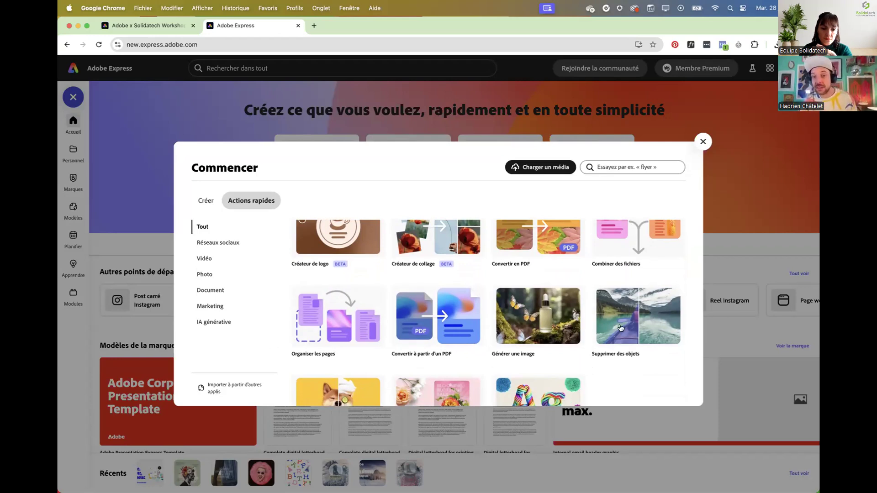
pyautogui.scroll(2, 640, 357)
pyautogui.scroll(3, 641, 358)
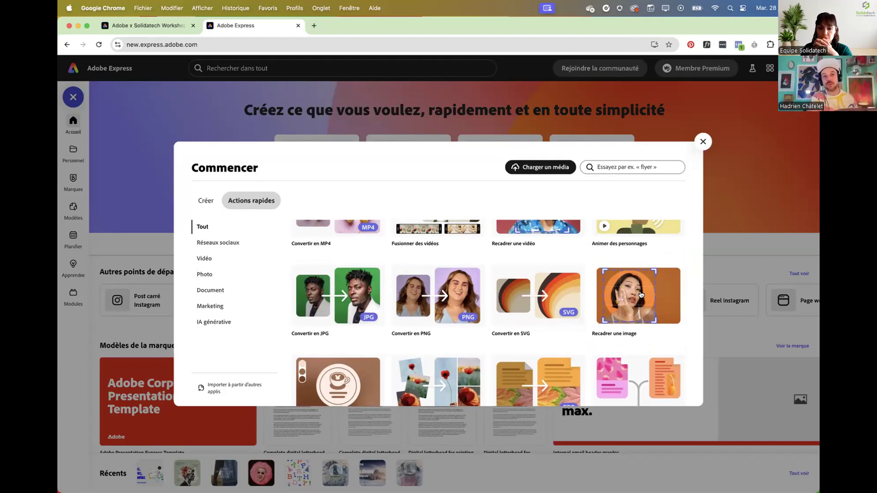
pyautogui.click(703, 142)
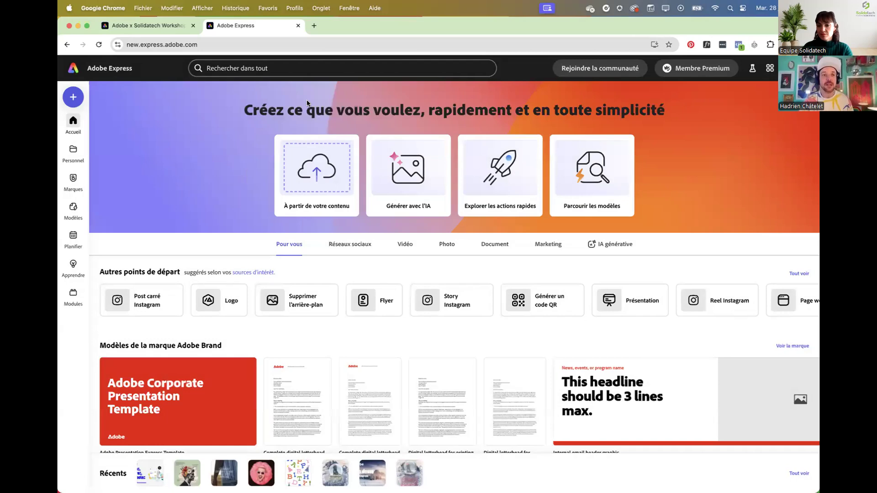
# - Look at the personal files, brands and template library pages, and return to the home page
pyautogui.click(74, 152)
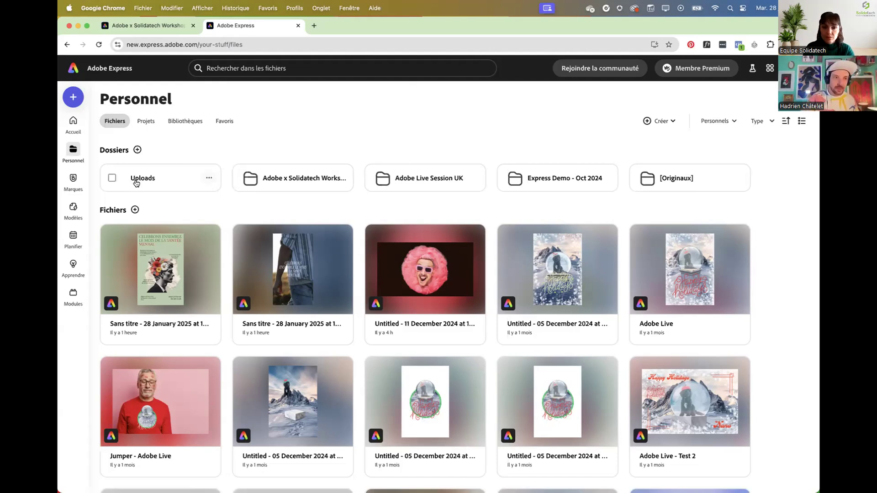
pyautogui.moveTo(68, 182)
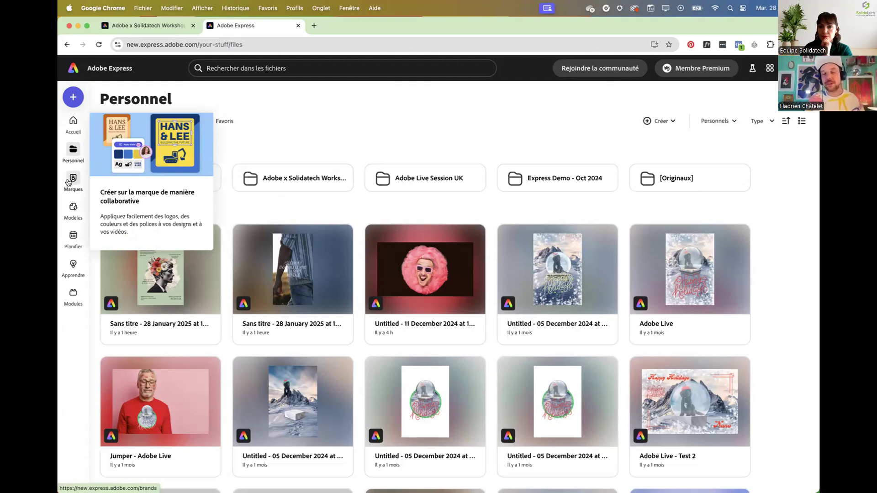
pyautogui.click(68, 182)
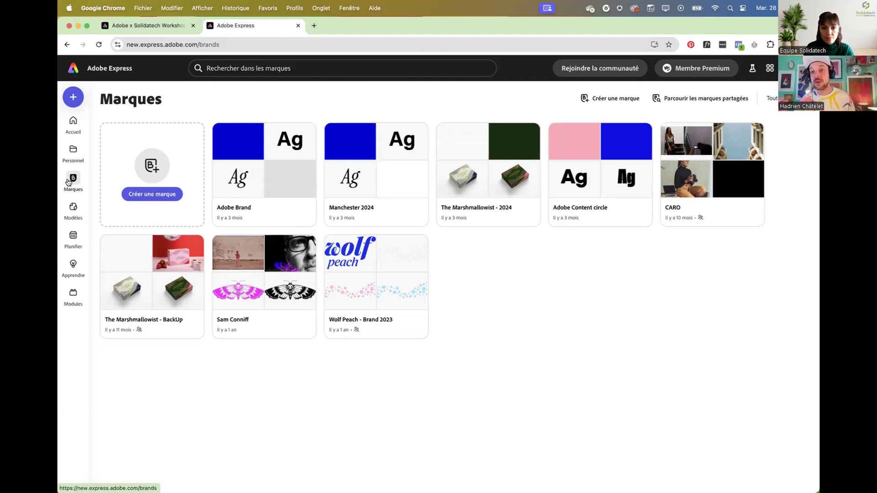
pyautogui.click(71, 207)
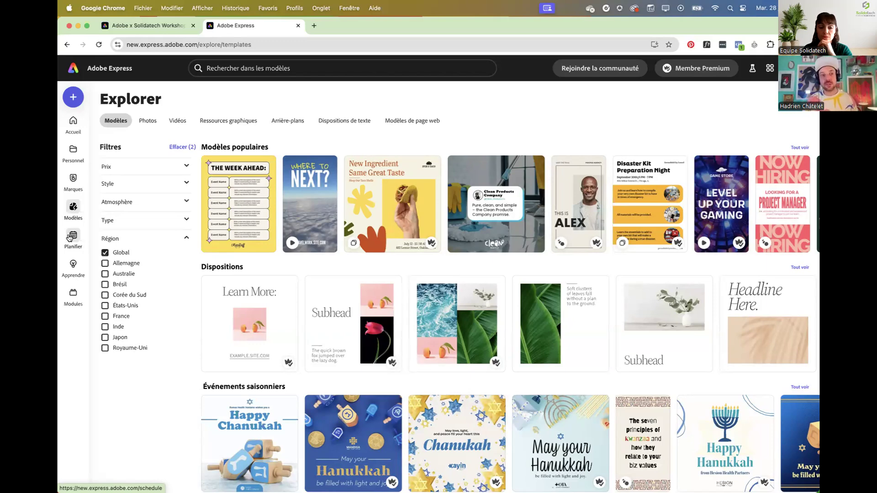
pyautogui.click(69, 73)
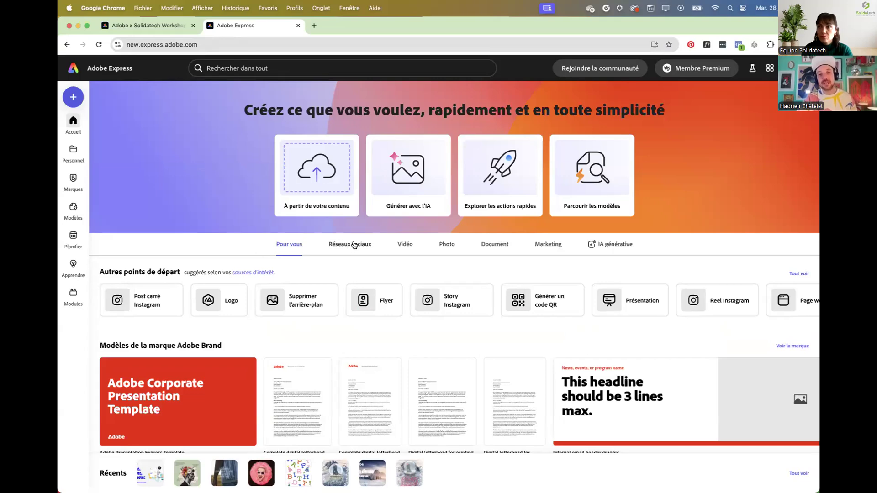
# - Browse the home page's suggestions for social networks, video and photo
pyautogui.click(340, 251)
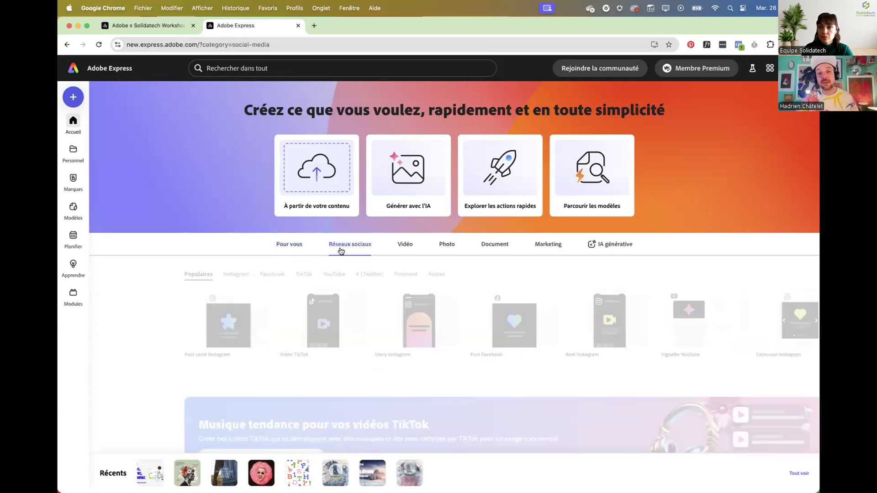
pyautogui.scroll(-5, 405, 358)
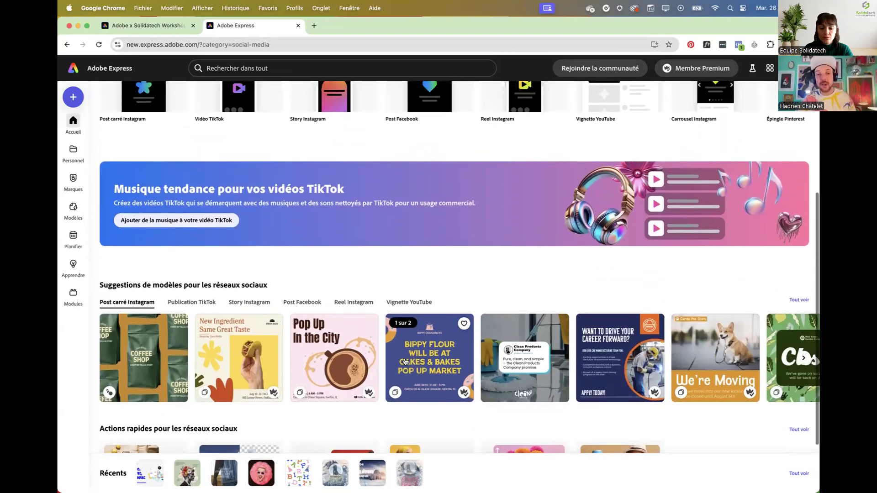
pyautogui.scroll(5, 386, 246)
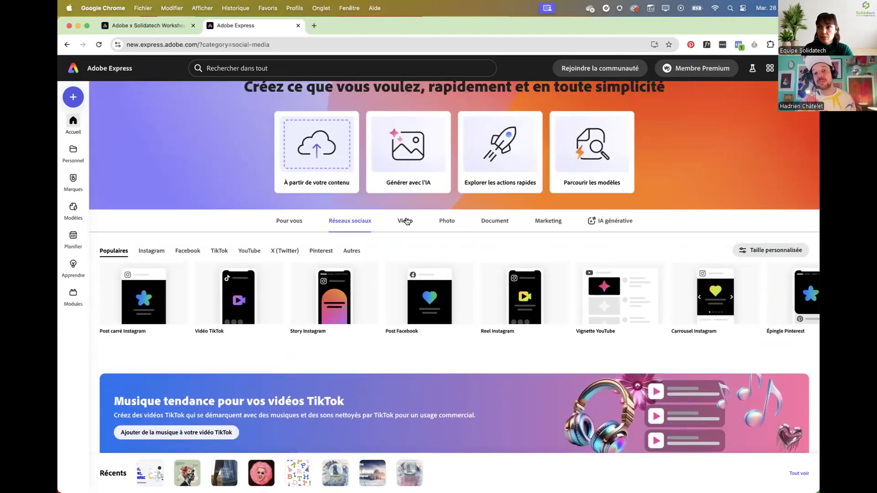
pyautogui.click(405, 221)
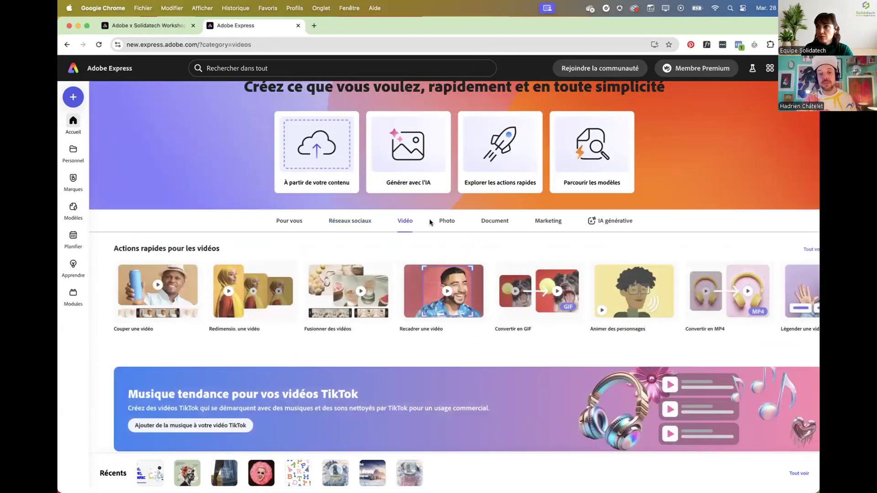
pyautogui.click(447, 221)
# - Examine the document category's quick actions, PowerPoint import, popular formats and suggested templates on the home page
pyautogui.click(496, 221)
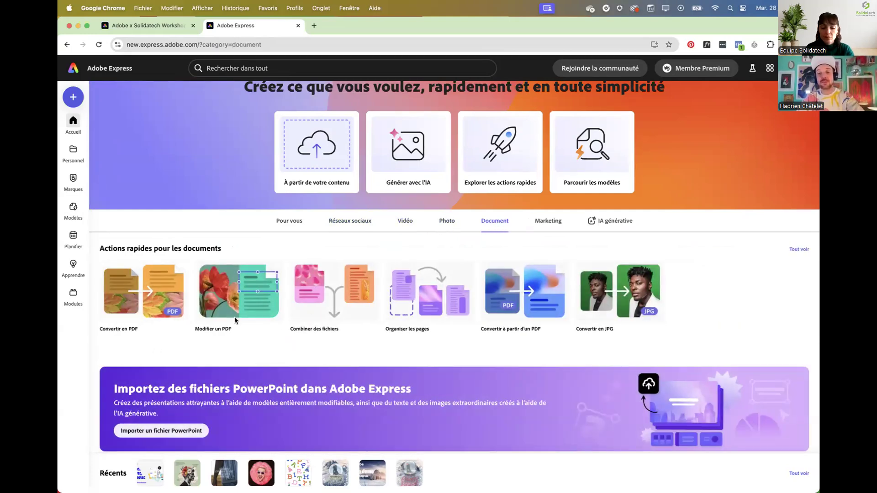
pyautogui.scroll(-3, 452, 325)
pyautogui.scroll(-3, 451, 327)
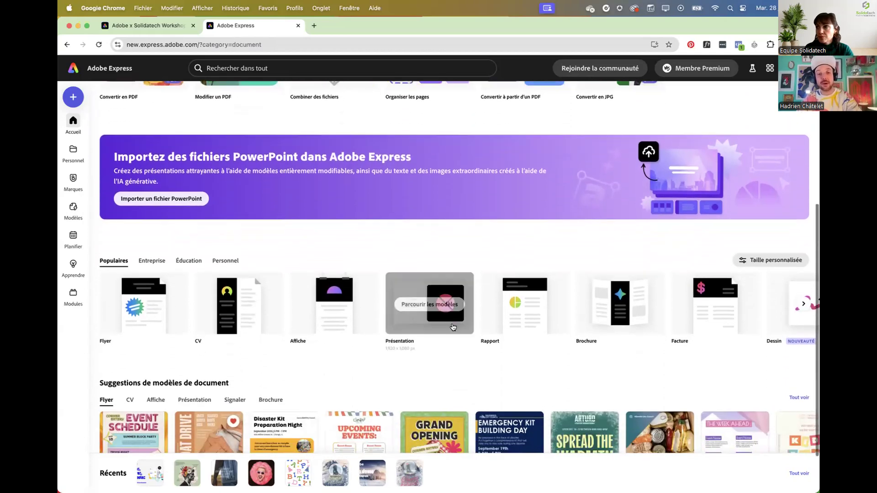
pyautogui.scroll(6, 451, 327)
pyautogui.scroll(1, 451, 327)
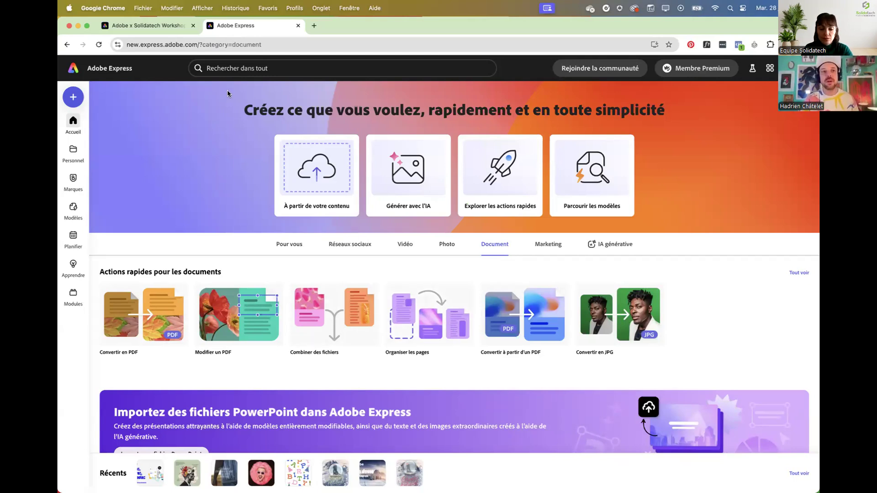
# - Rerun the previous search for "poster santé mental" and review the templates, photos, videos, backgrounds, graphics and add-ons
pyautogui.click(284, 66)
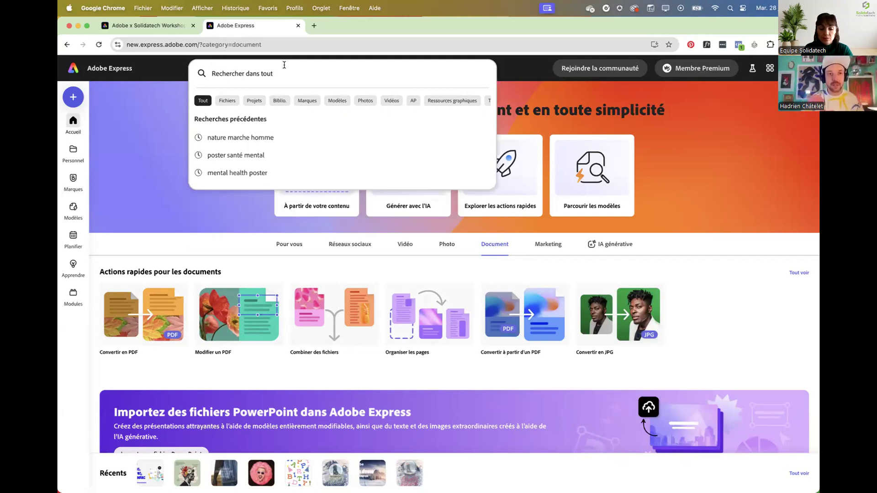
pyautogui.click(238, 157)
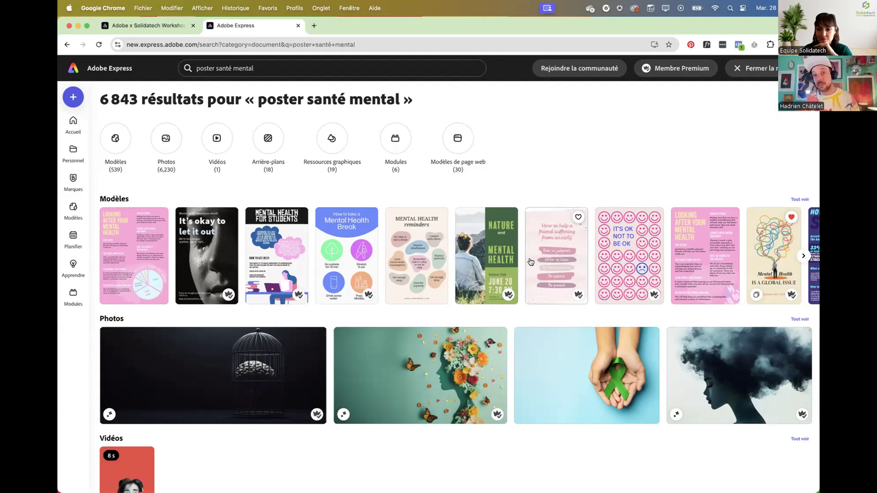
pyautogui.scroll(-4, 530, 262)
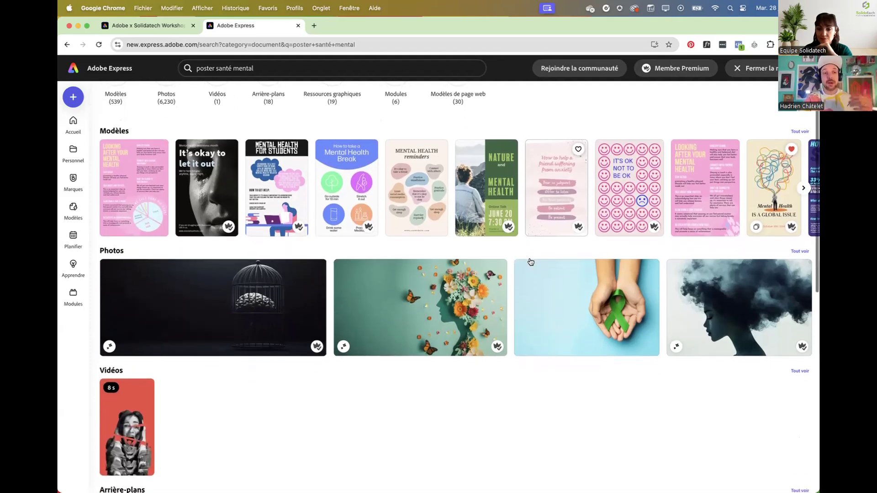
pyautogui.scroll(-14, 427, 372)
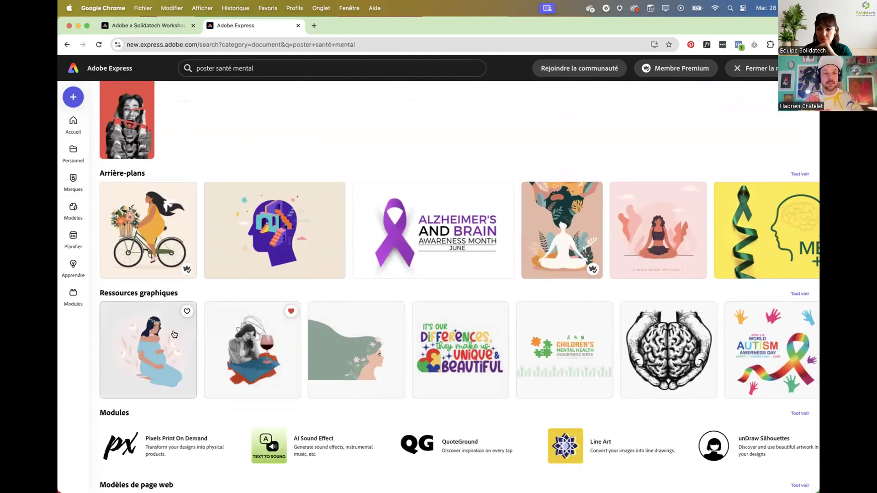
pyautogui.scroll(-2, 534, 378)
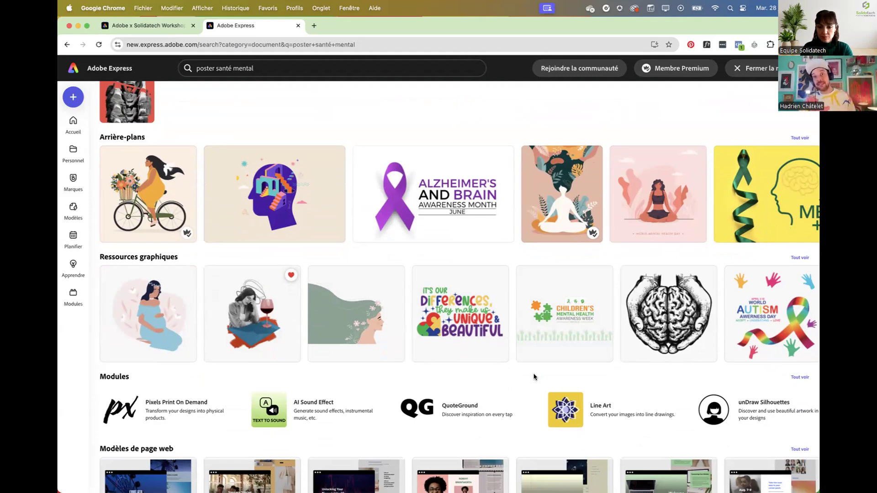
pyautogui.scroll(8, 534, 377)
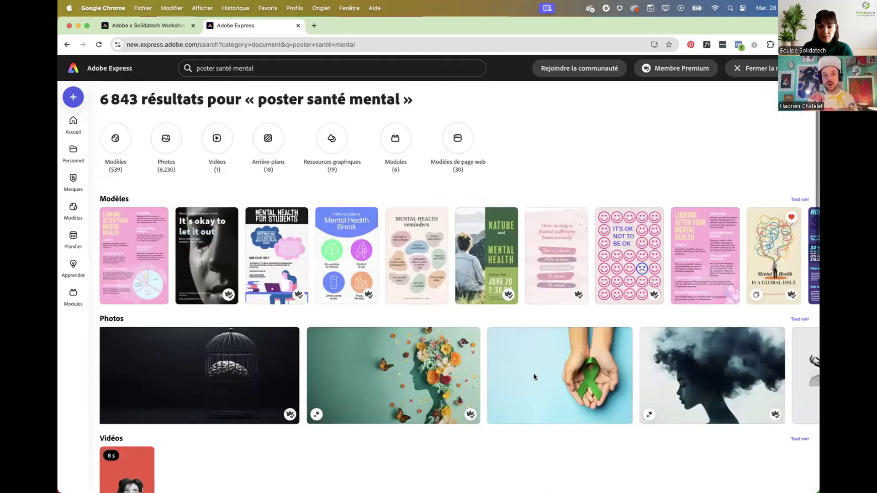
# - Show all template results for "poster santé mental" and browse the designs, including the favourited "Mental Health is a Global Issue" template
pyautogui.click(799, 199)
pyautogui.scroll(-2, 570, 331)
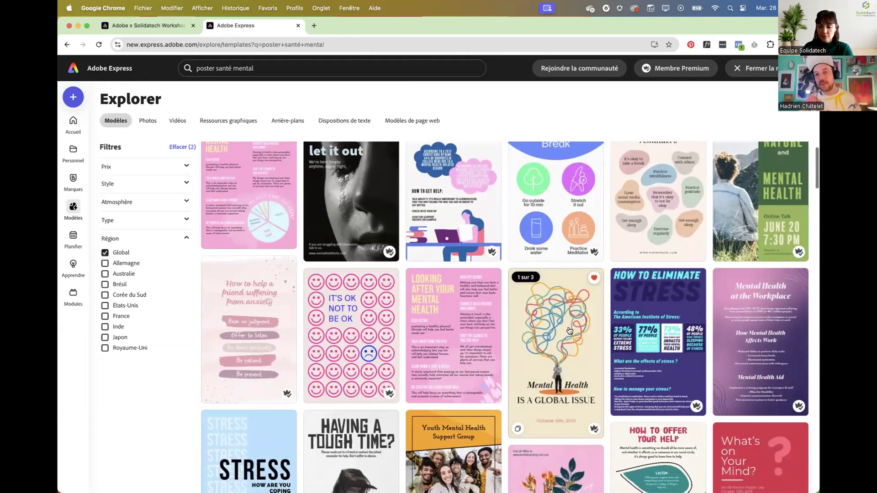
pyautogui.scroll(-5, 569, 331)
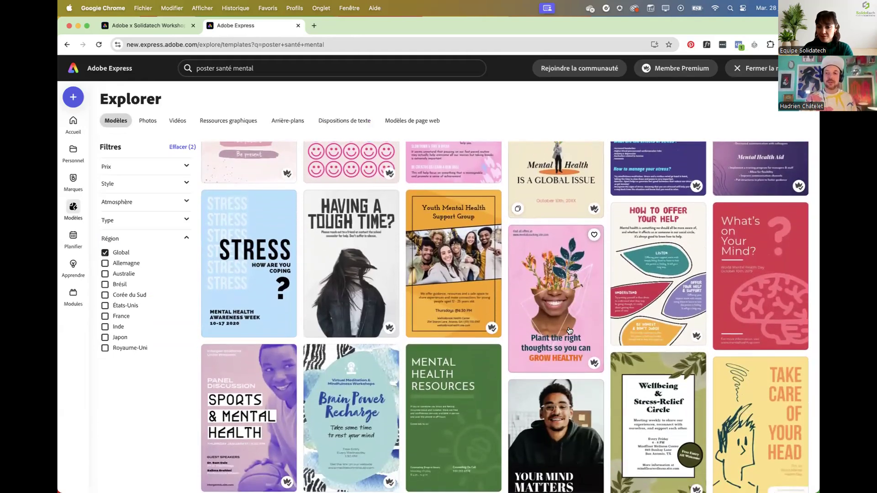
pyautogui.scroll(1, 569, 331)
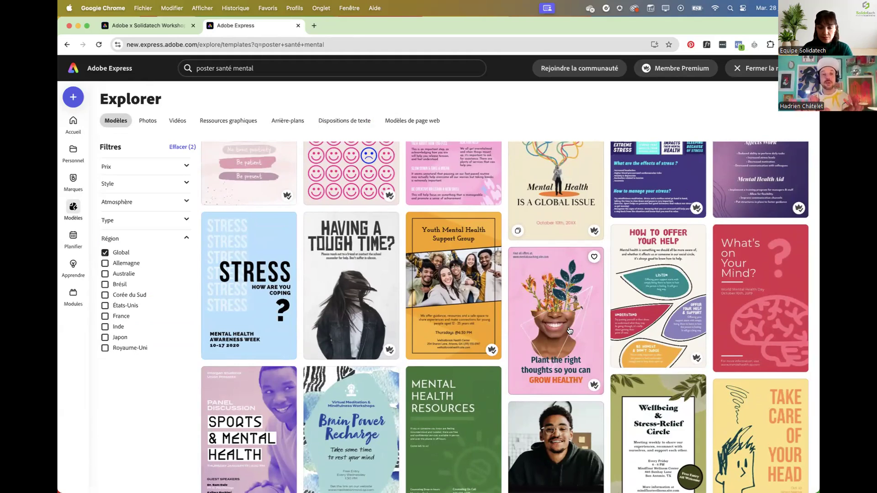
pyautogui.scroll(-3, 569, 331)
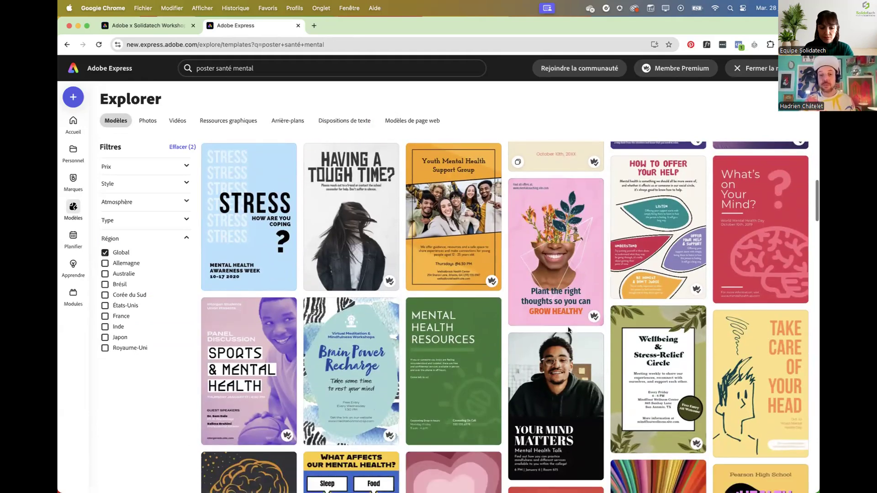
pyautogui.scroll(5, 594, 297)
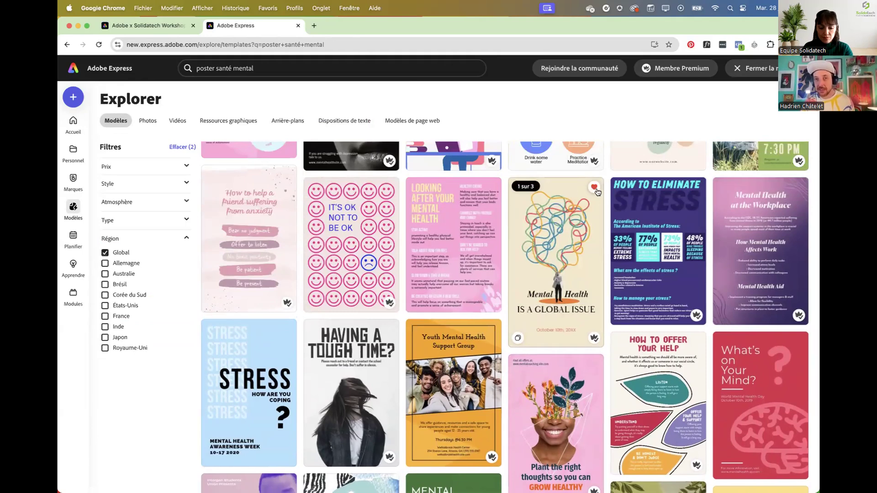
pyautogui.click(594, 187)
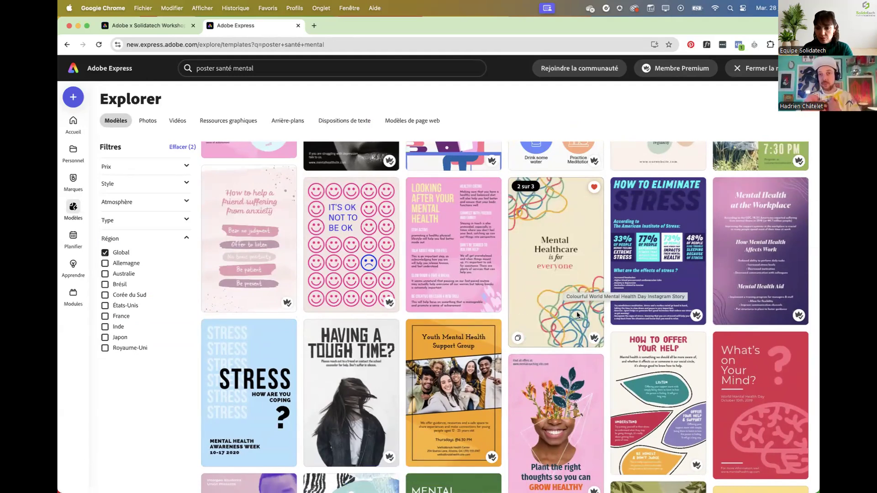
pyautogui.scroll(-7, 577, 315)
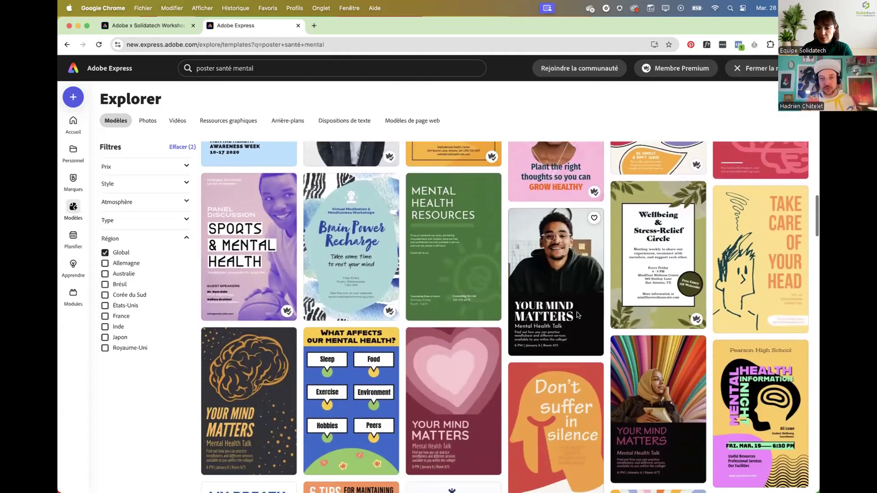
# - Browse further down the template results for "poster santé mental" to review the remaining mental health designs
pyautogui.scroll(-8, 567, 300)
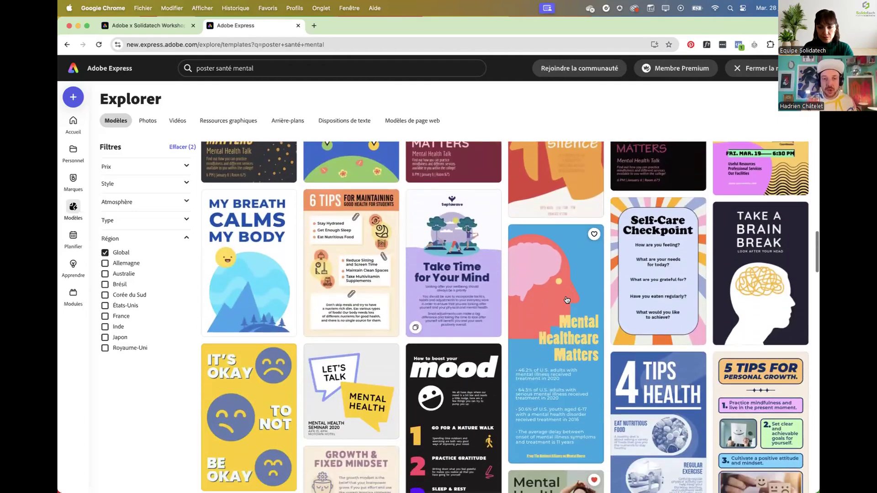
pyautogui.scroll(-2, 456, 302)
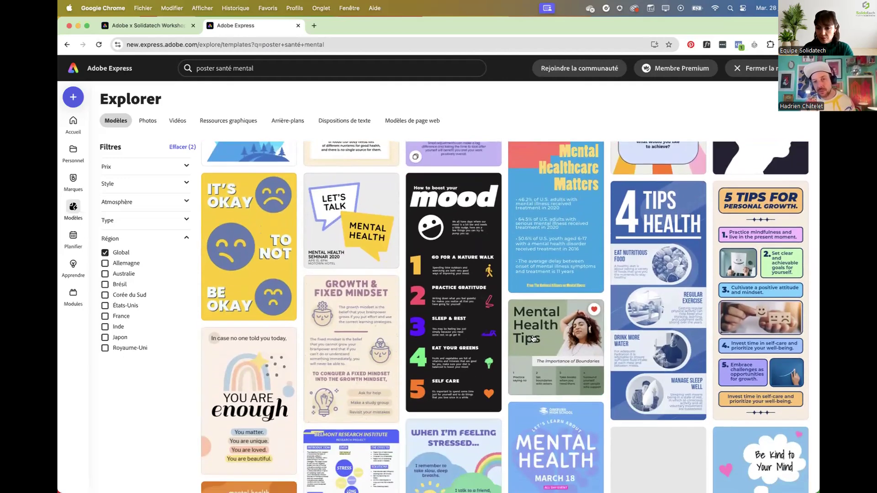
pyautogui.scroll(-3, 573, 343)
pyautogui.scroll(-3, 562, 390)
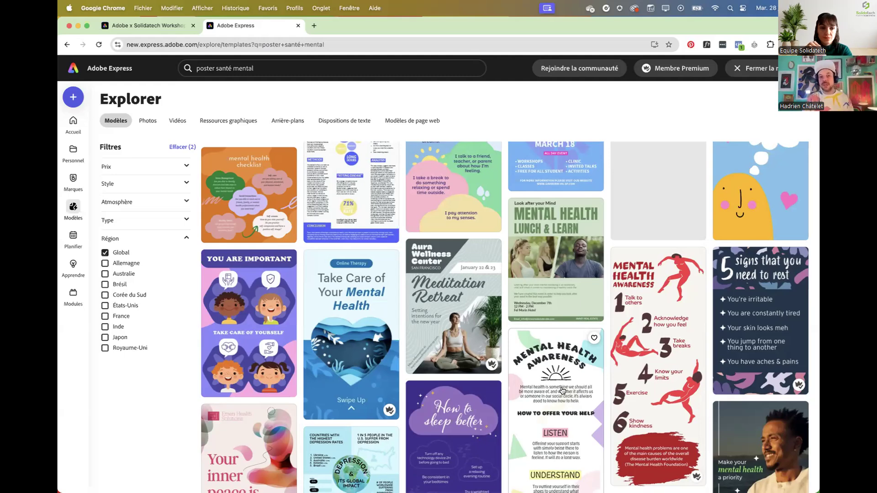
pyautogui.scroll(-1, 524, 340)
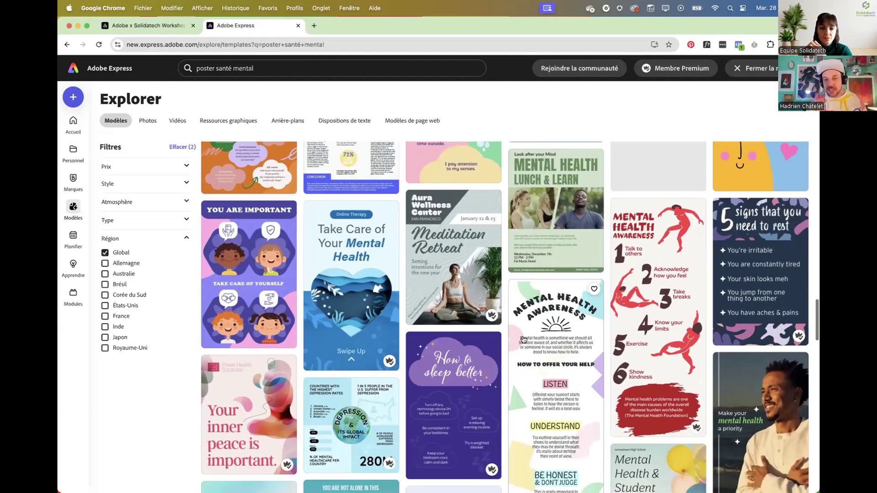
pyautogui.scroll(-7, 523, 339)
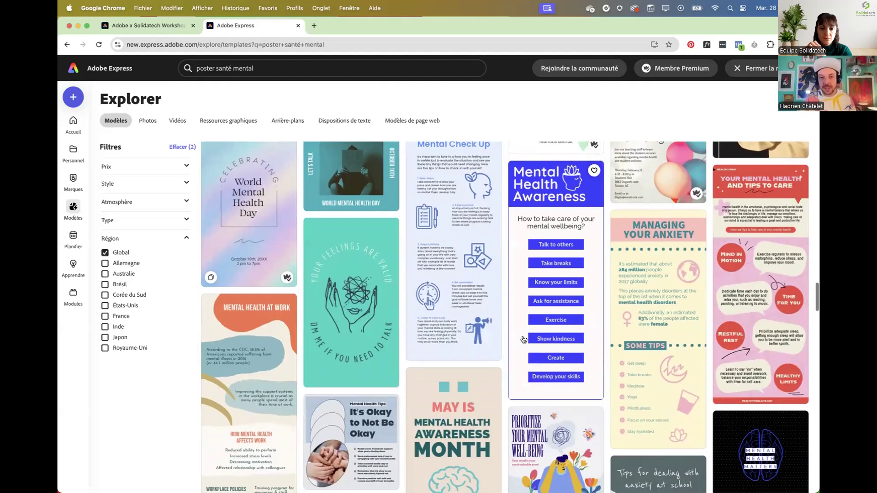
pyautogui.scroll(-2, 524, 340)
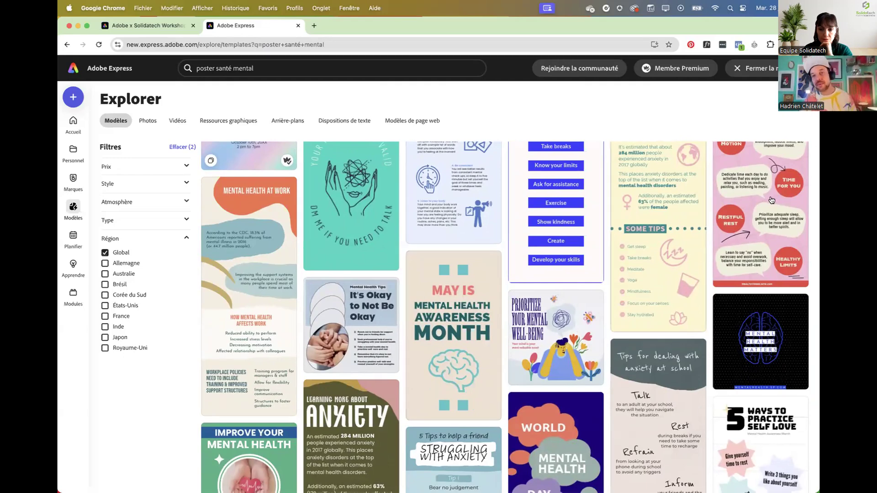
pyautogui.scroll(-3, 683, 270)
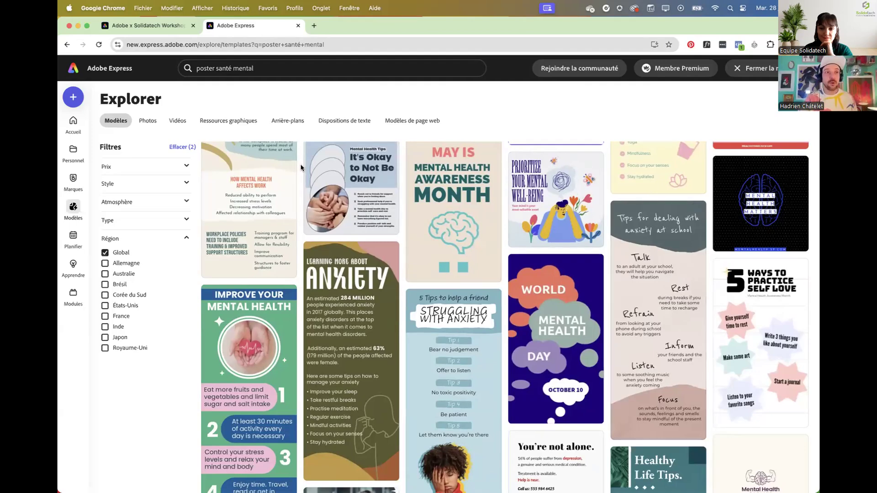
# - Return to the home page, find the favourited "Mental Health Tips" template among the personal favourites and open it for editing
pyautogui.click(72, 74)
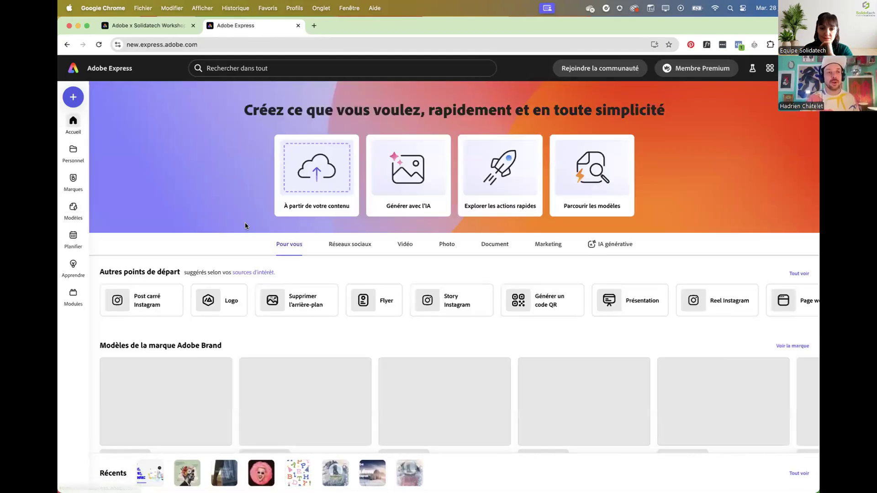
pyautogui.moveTo(75, 156)
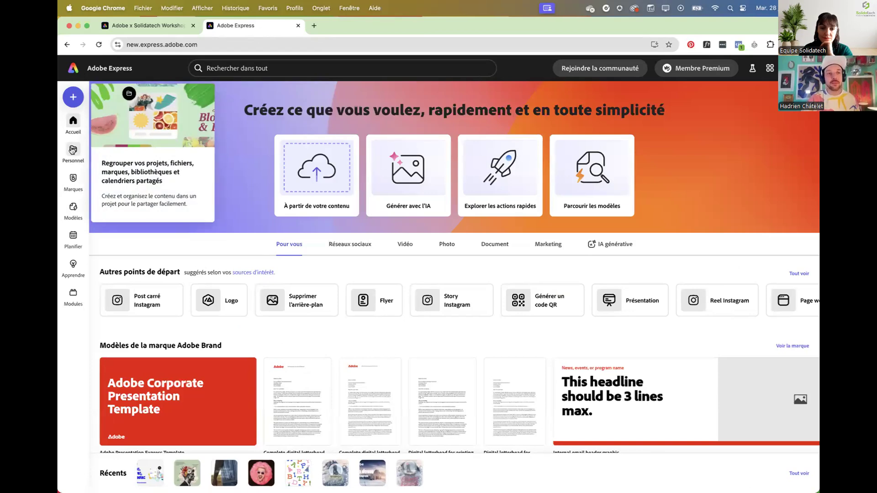
pyautogui.click(72, 152)
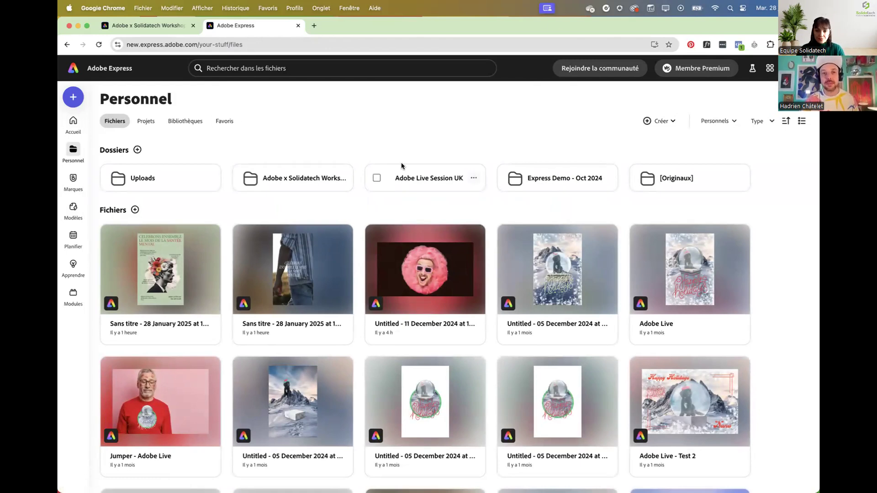
pyautogui.click(231, 121)
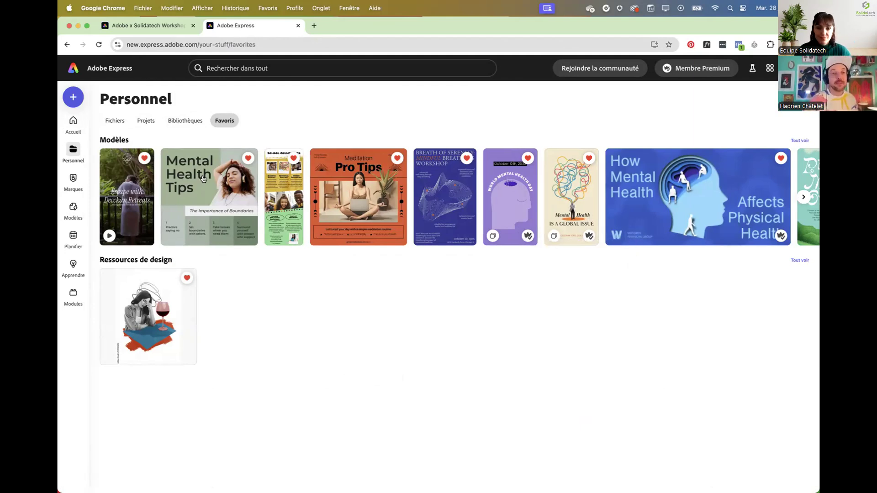
pyautogui.click(229, 193)
pyautogui.click(523, 201)
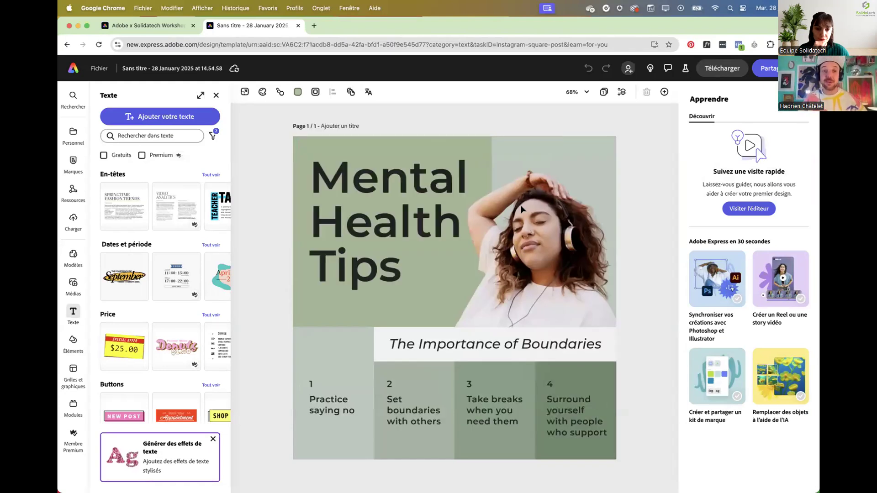
# - Delete the 80% opacity overlay image covering the whole "Mental Health Tips" design
pyautogui.click(426, 312)
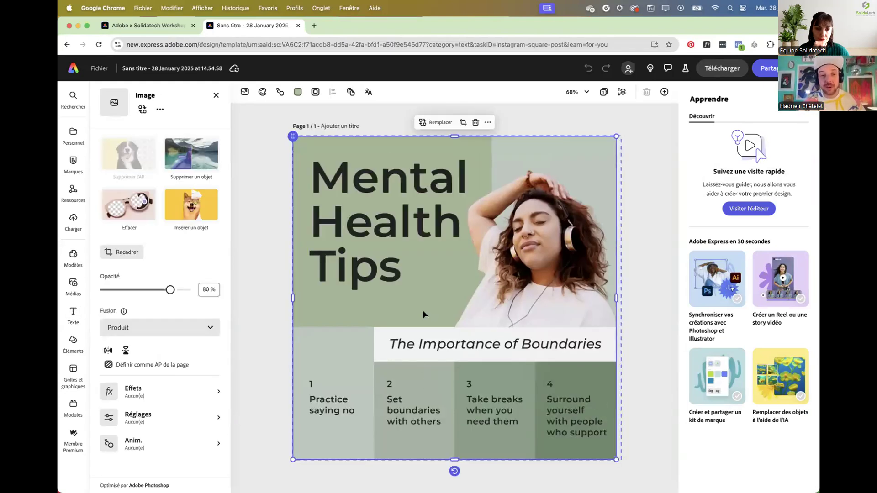
pyautogui.moveTo(423, 310); pyautogui.dragTo(502, 344)
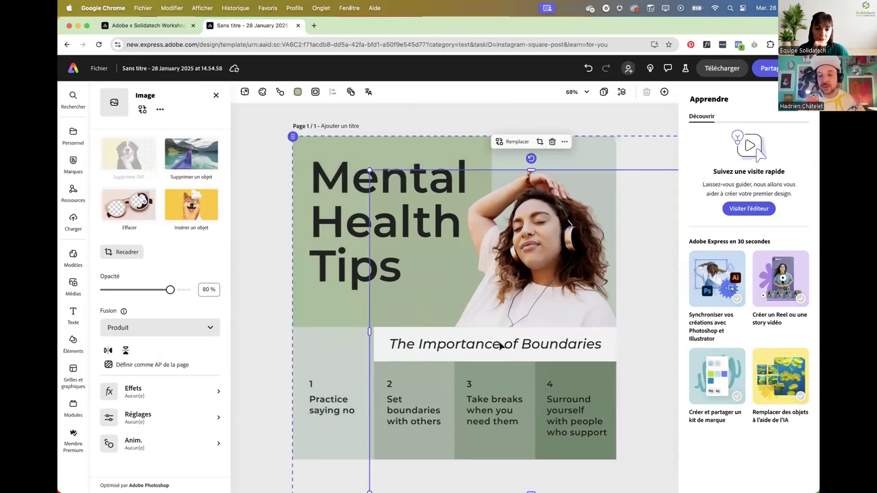
pyautogui.press('Delete')
pyautogui.click(297, 291)
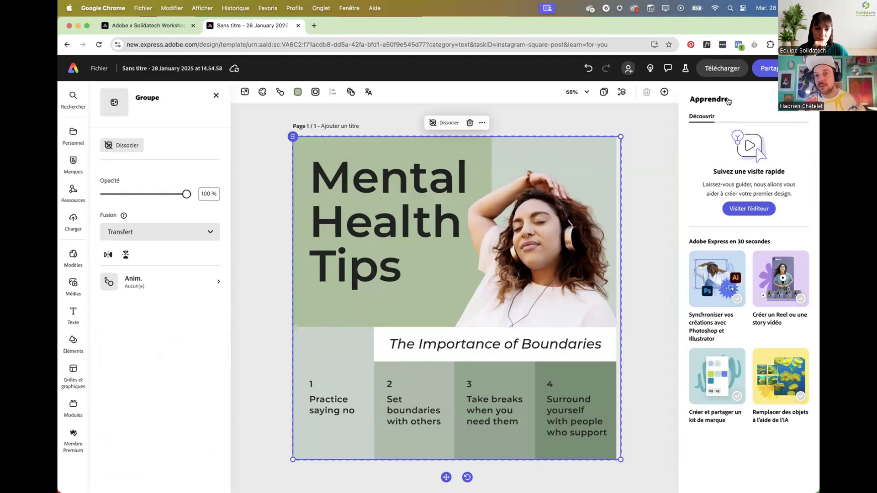
# - Dismiss the learning suggestions, display the design's layers and clear the current selection
pyautogui.click(811, 99)
pyautogui.click(737, 92)
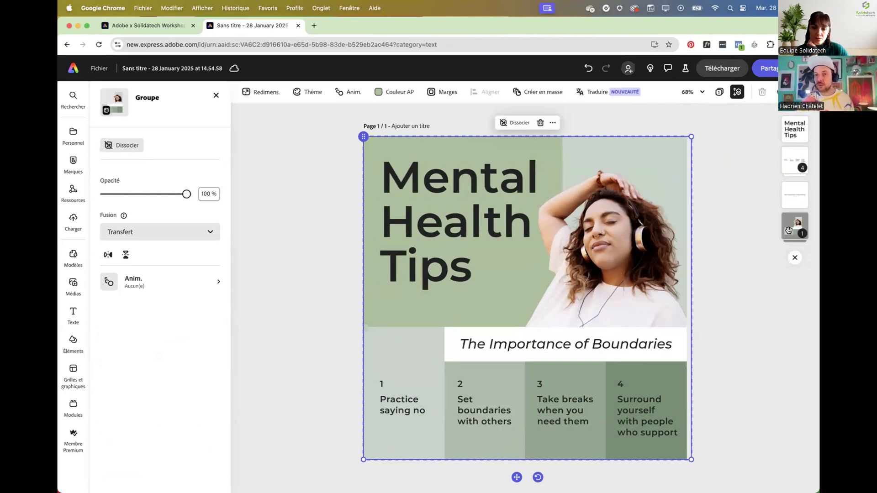
pyautogui.press('Escape')
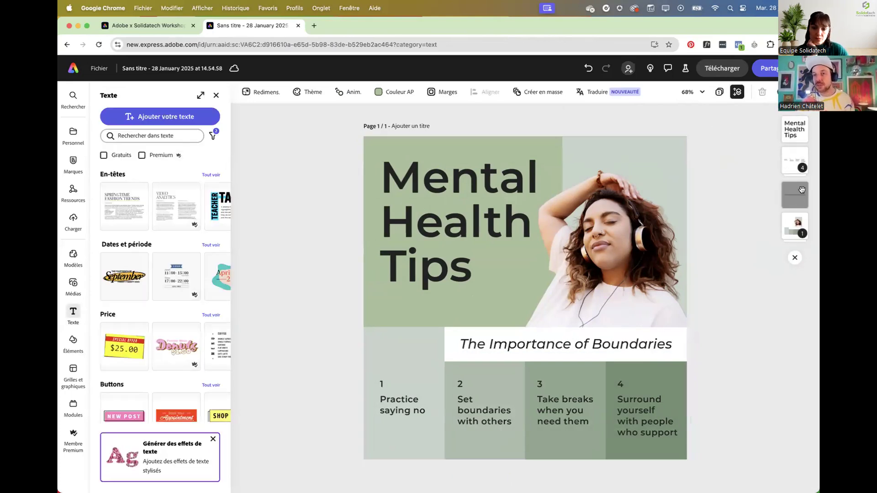
# - Select the green rectangle behind tip 3 within the nested background groups and copy its fill's hex code, #8DA88D
pyautogui.click(797, 225)
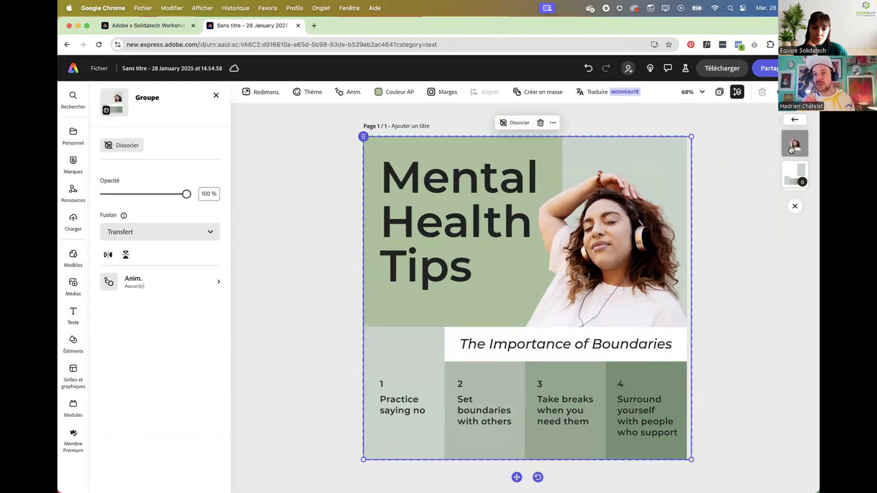
pyautogui.click(794, 185)
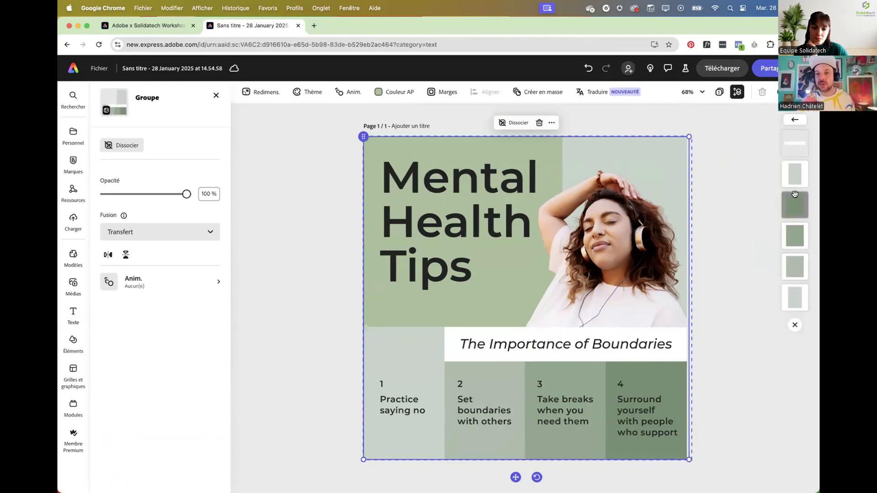
pyautogui.click(795, 236)
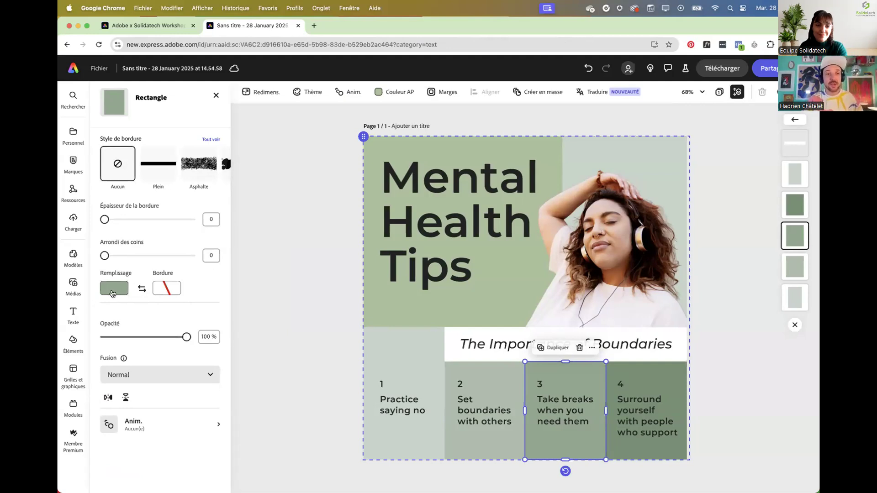
pyautogui.click(114, 288)
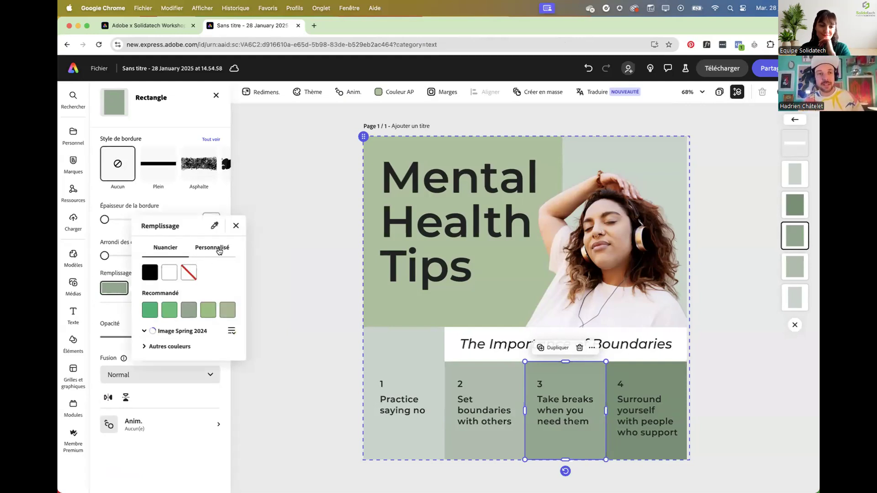
pyautogui.click(217, 249)
pyautogui.moveTo(210, 364); pyautogui.dragTo(177, 364)
pyautogui.press('super+c')
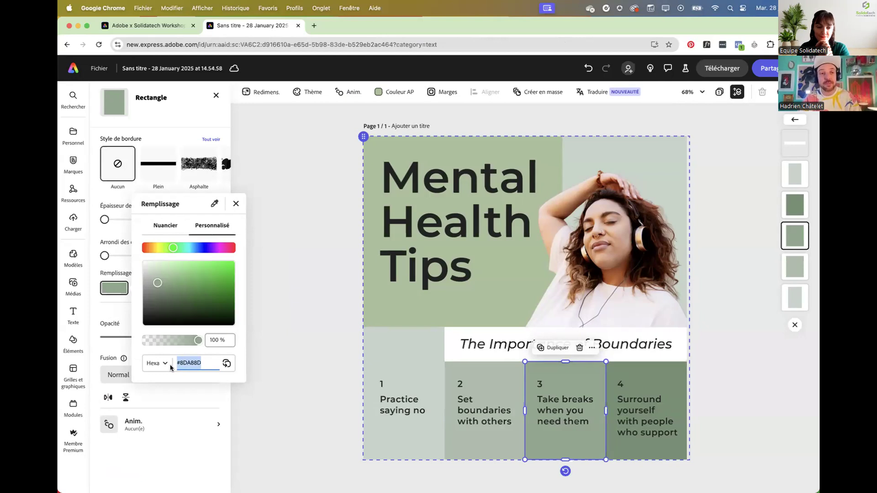
pyautogui.click(304, 210)
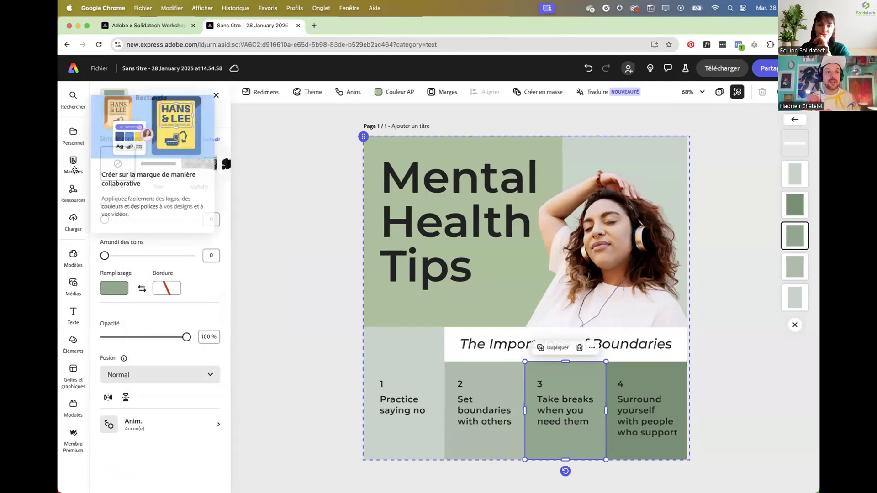
# - Create a new brand named "Santé Mentale"
pyautogui.click(74, 169)
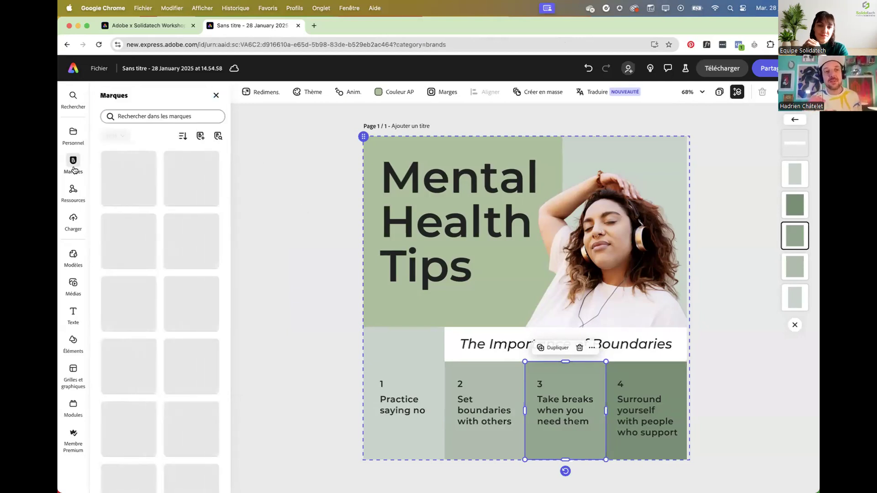
pyautogui.click(195, 137)
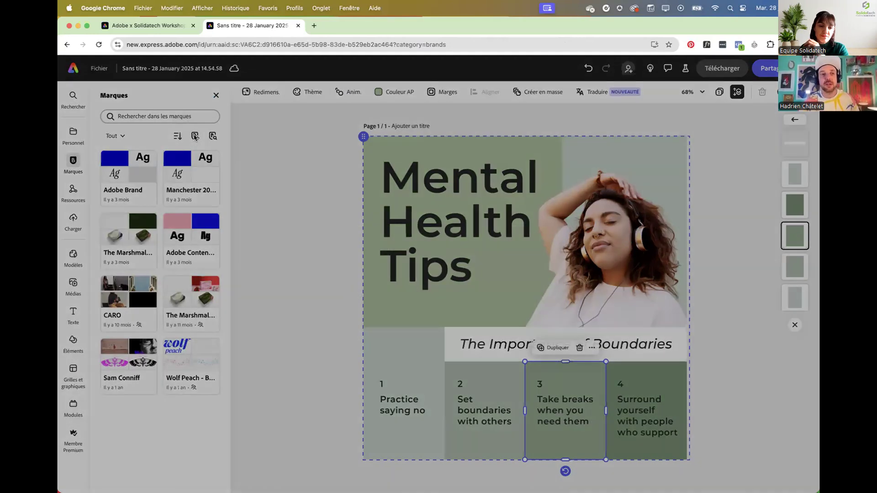
pyautogui.click(388, 287)
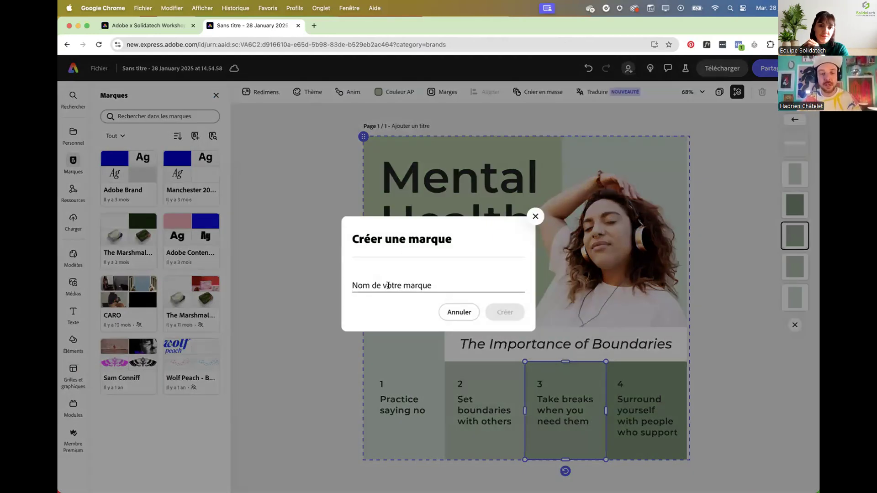
pyautogui.write('Santé ')
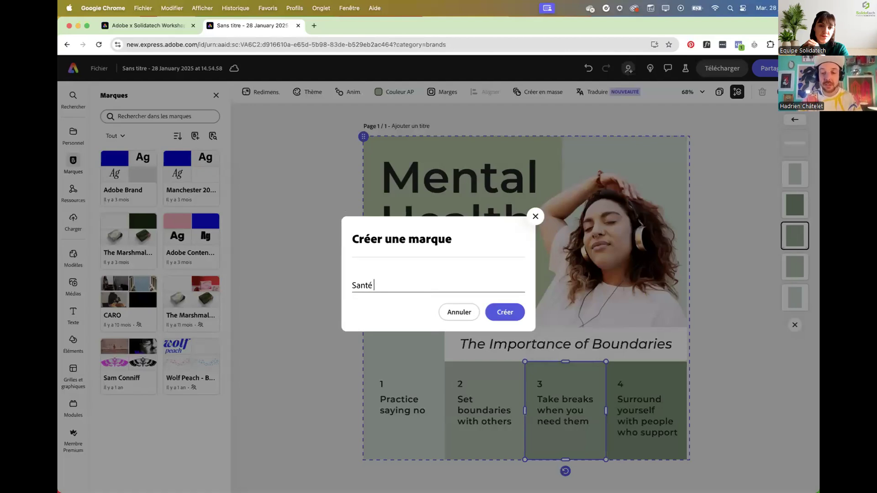
pyautogui.write('Mentale')
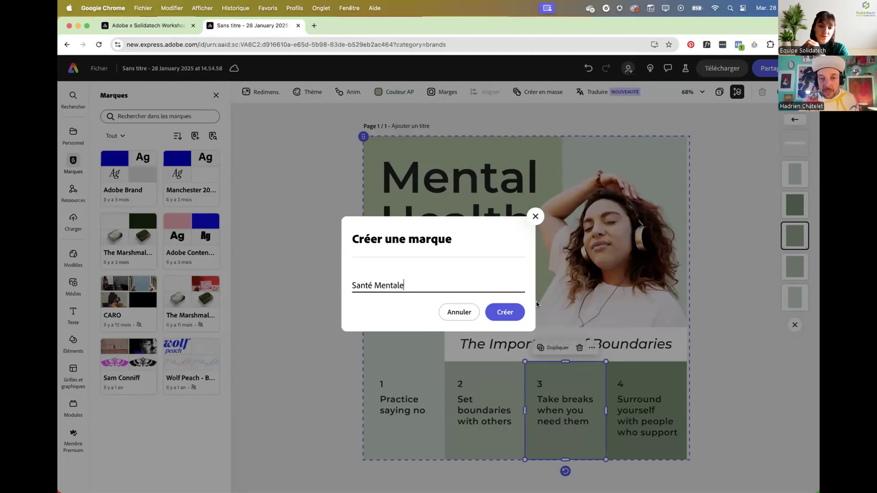
pyautogui.click(505, 312)
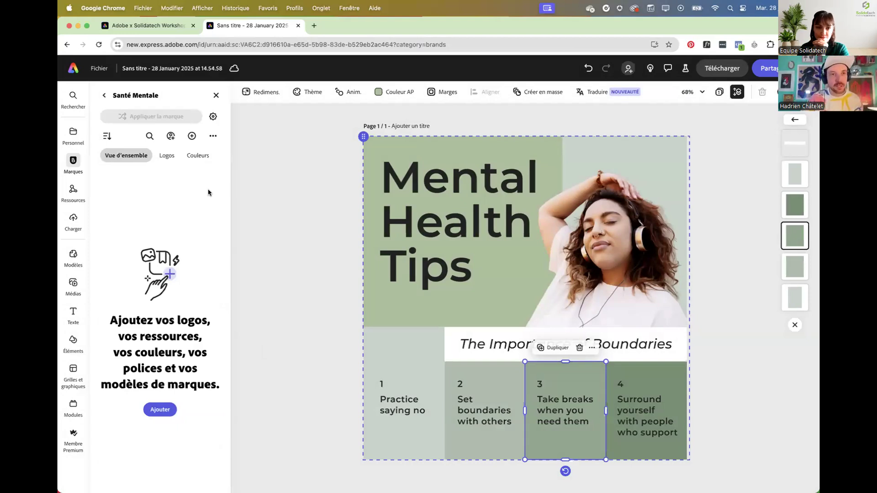
# - Add the copied green #8DA88D as a single colour swatch to the "Santé Mentale" brand and save it
pyautogui.click(197, 158)
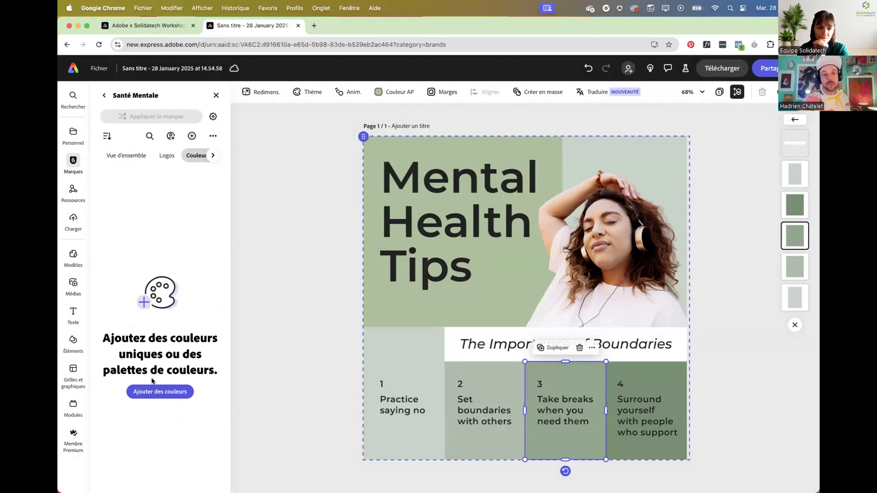
pyautogui.click(154, 394)
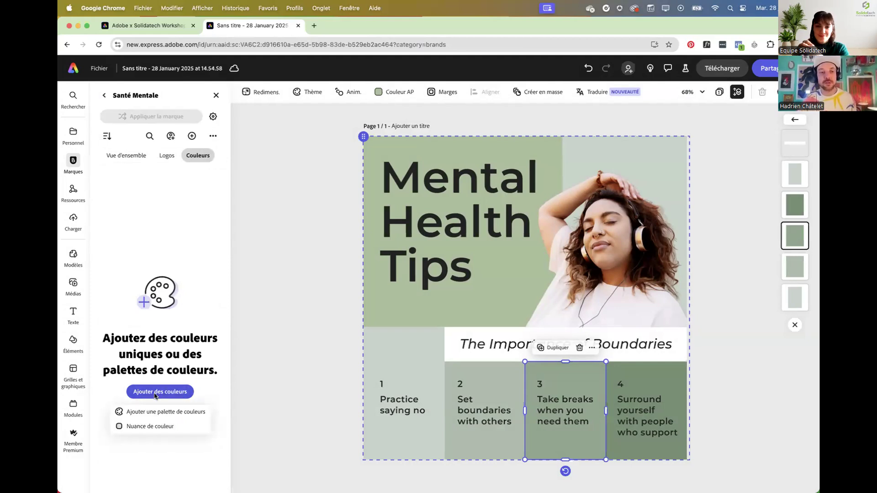
pyautogui.click(152, 428)
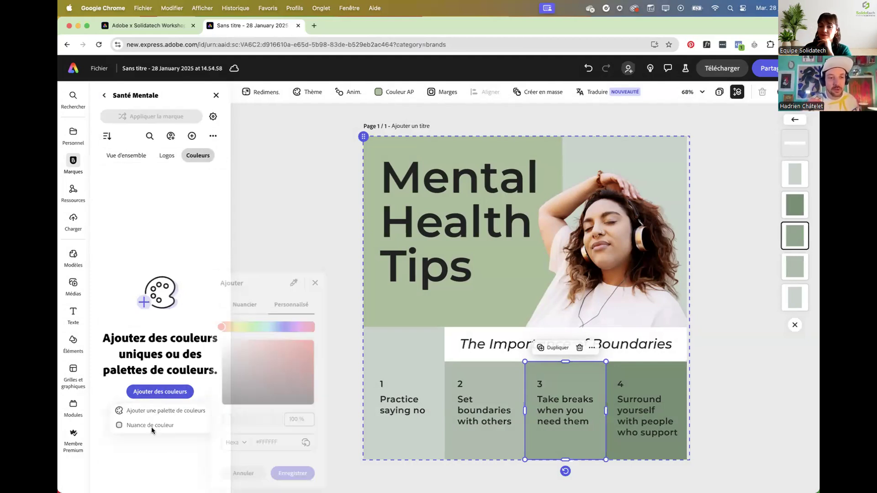
pyautogui.click(274, 442)
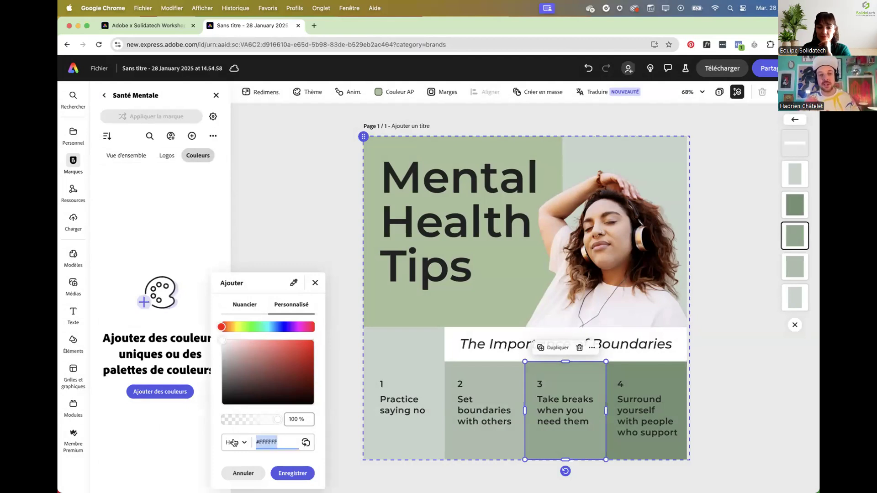
pyautogui.press('super+v')
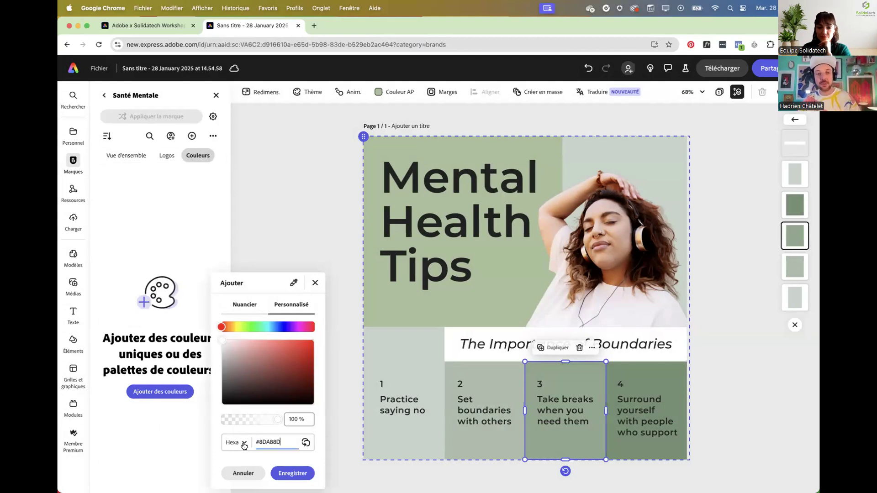
pyautogui.click(296, 474)
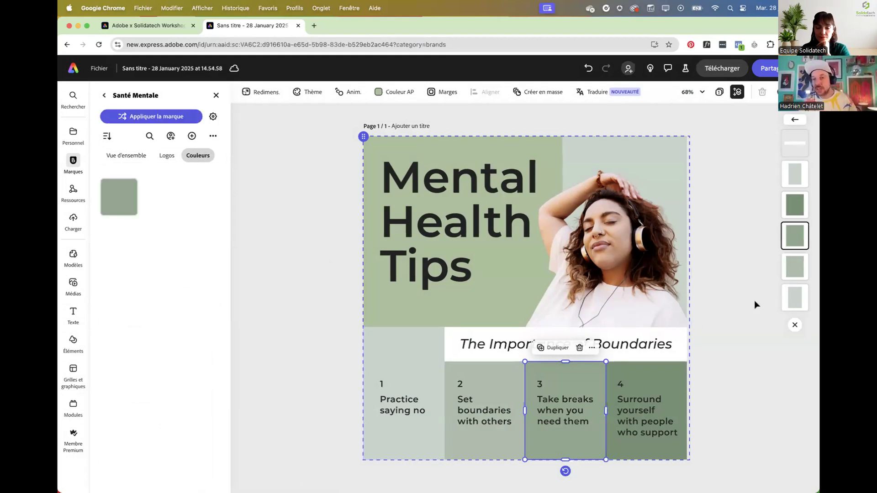
# - Copy the hex code of the page background colour, #AAC19C
pyautogui.click(670, 252)
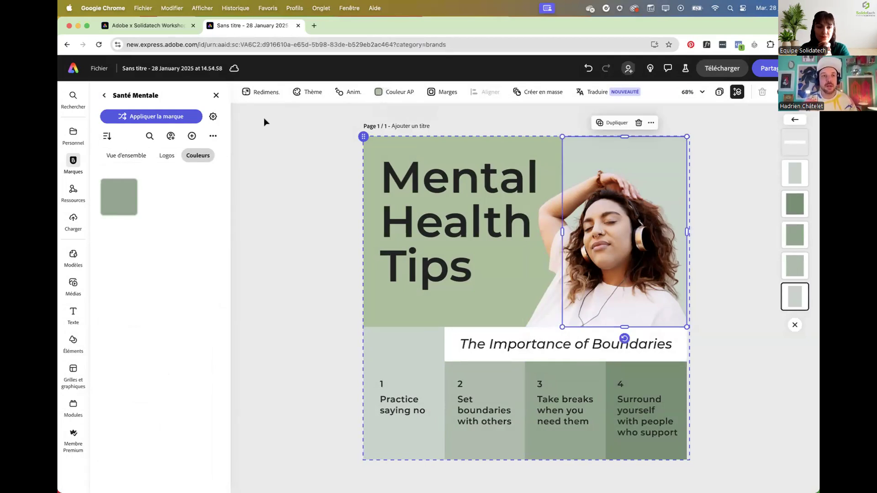
pyautogui.click(393, 91)
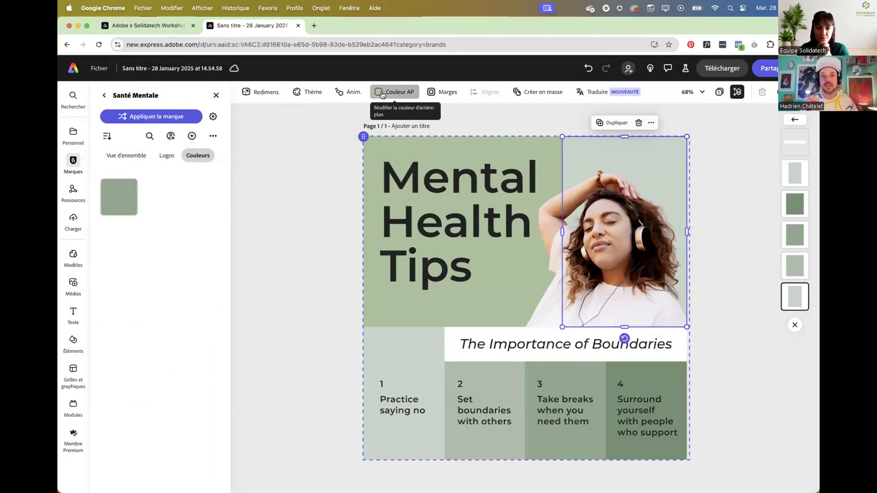
pyautogui.click(438, 273)
pyautogui.doubleClick(438, 273)
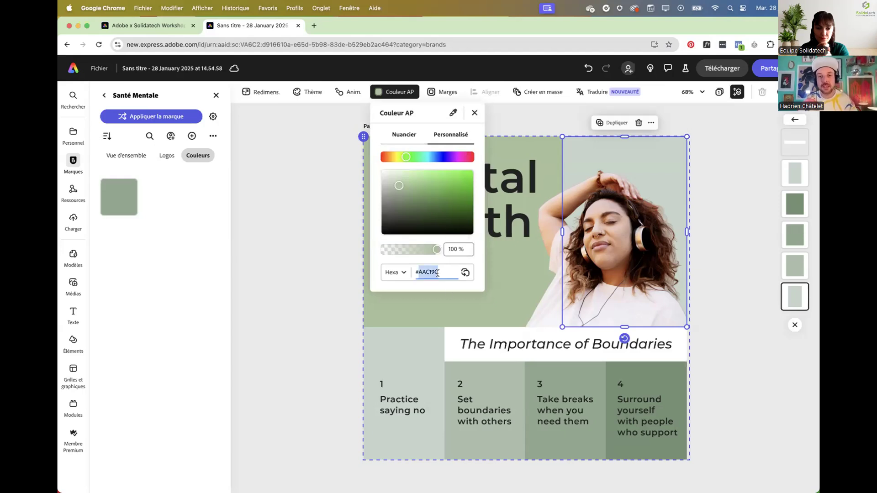
# - Add the copied #AAC19C as a single colour to the "Santé Mentale" brand and save it
pyautogui.click(139, 256)
pyautogui.click(192, 136)
pyautogui.click(189, 185)
pyautogui.moveTo(271, 228); pyautogui.dragTo(245, 229)
pyautogui.write('#AAC19C')
pyautogui.click(283, 257)
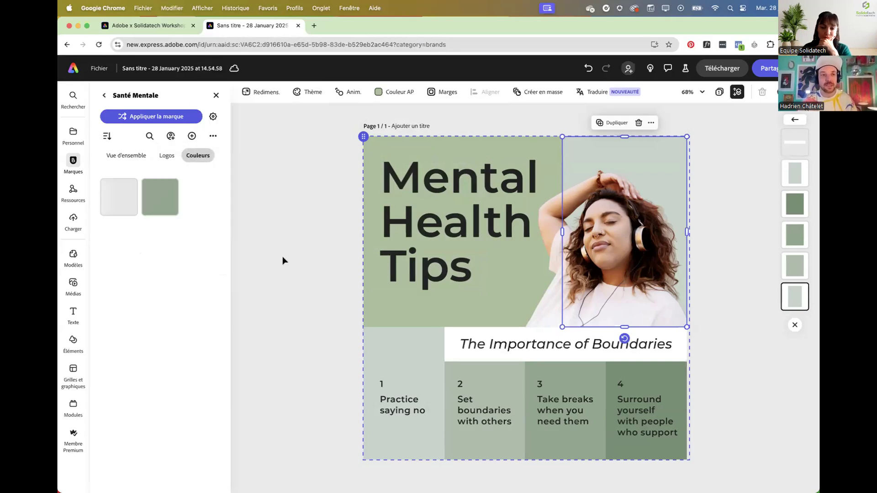
# - Select the pale rectangle behind the woman's photo and copy its fill's hex code, #C5D3CA
pyautogui.click(793, 201)
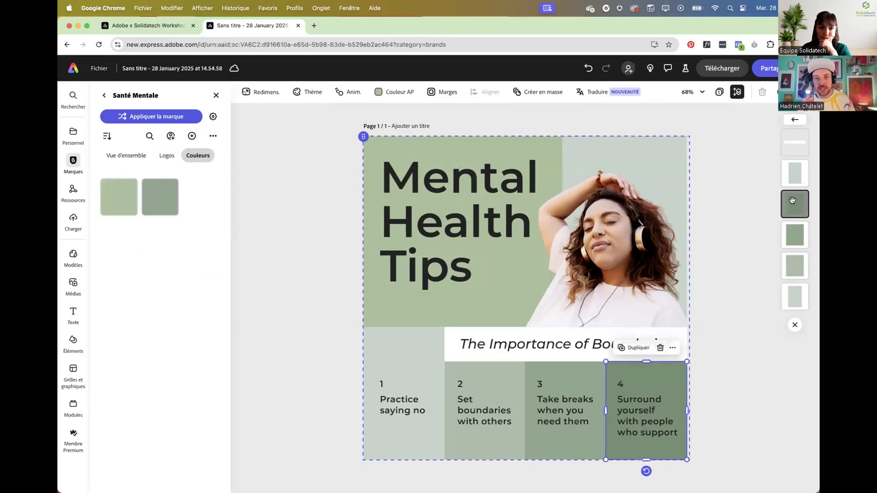
pyautogui.click(793, 175)
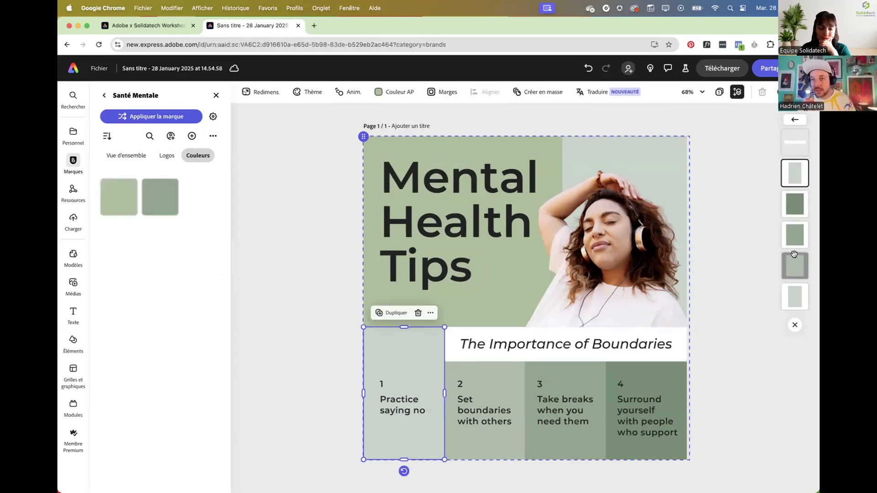
pyautogui.click(793, 260)
pyautogui.click(795, 297)
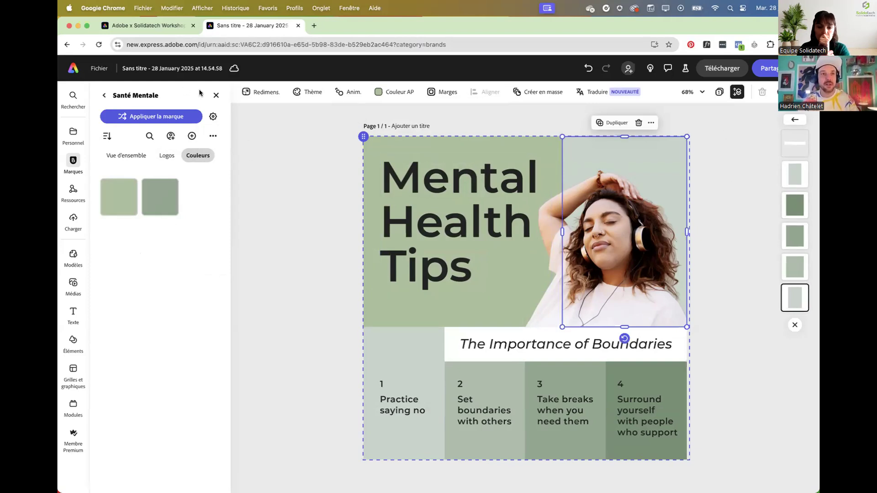
pyautogui.click(217, 96)
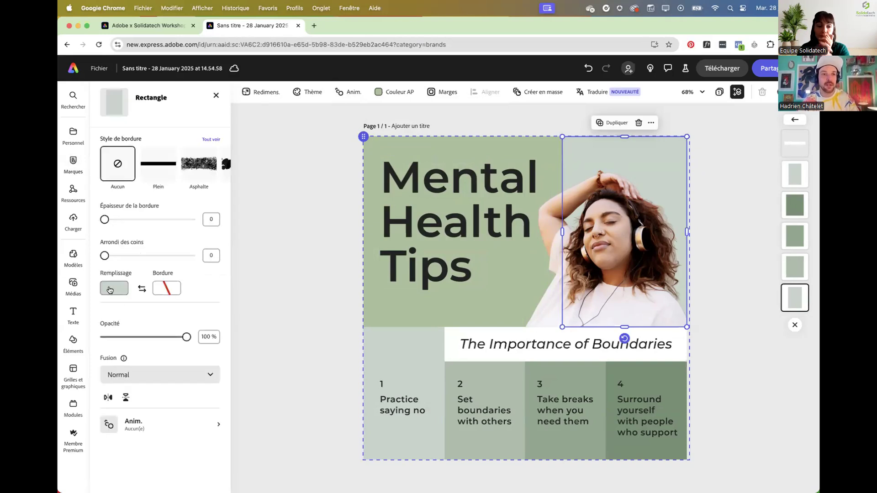
pyautogui.click(114, 287)
pyautogui.doubleClick(201, 364)
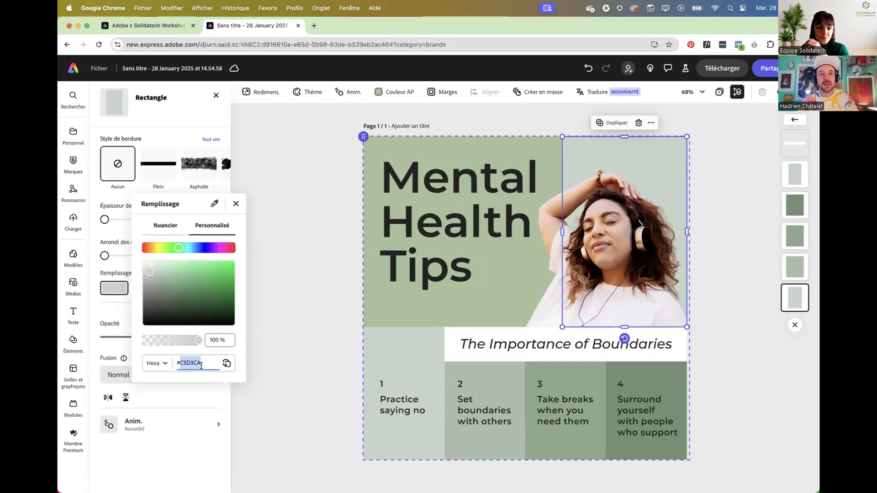
# - Add the copied pale grey-green #C5D3CA as a single colour to the "Santé Mentale" brand and save it
pyautogui.click(72, 167)
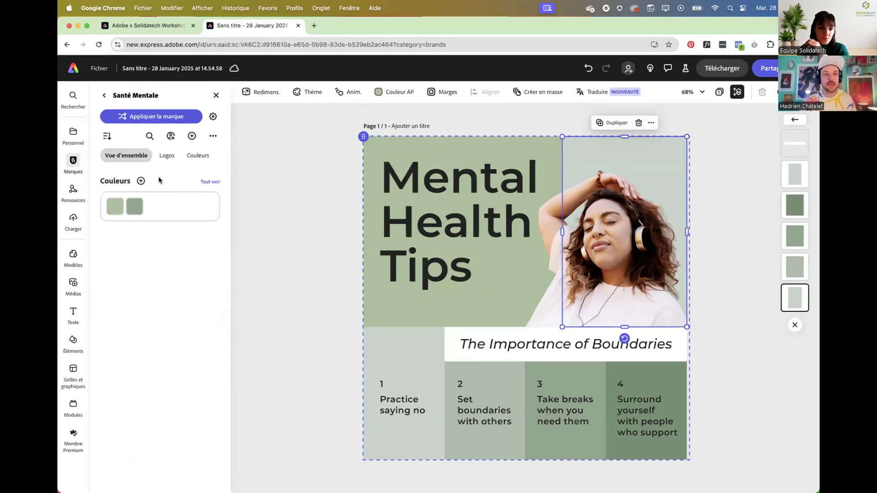
pyautogui.click(142, 183)
pyautogui.click(155, 201)
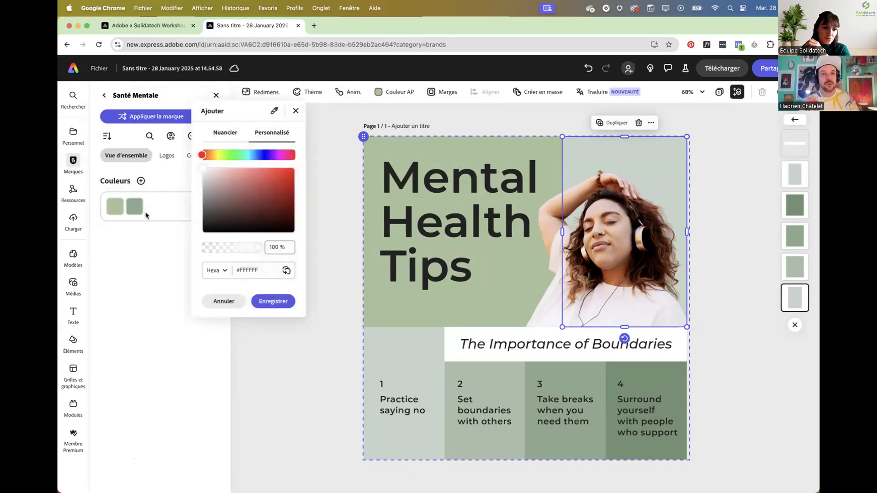
pyautogui.click(260, 276)
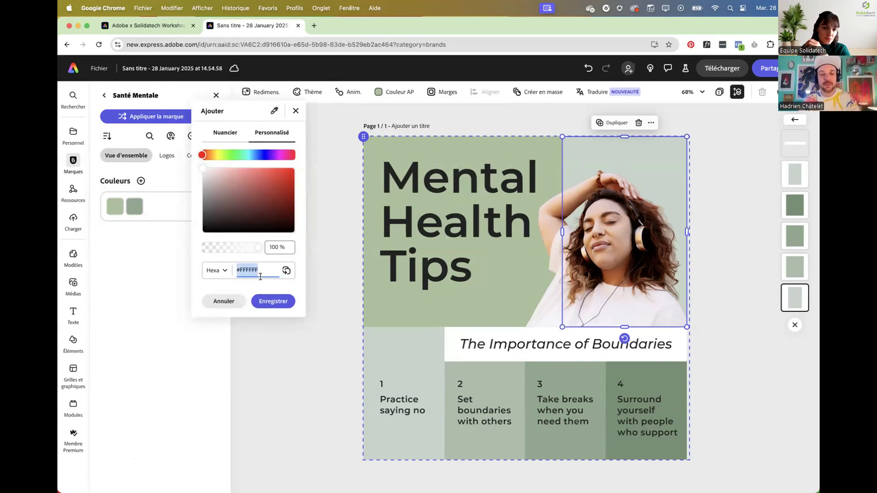
pyautogui.click(274, 301)
# - Select the "Mental Health Tips" title and copy its text fill's hex code, #222222
pyautogui.click(457, 223)
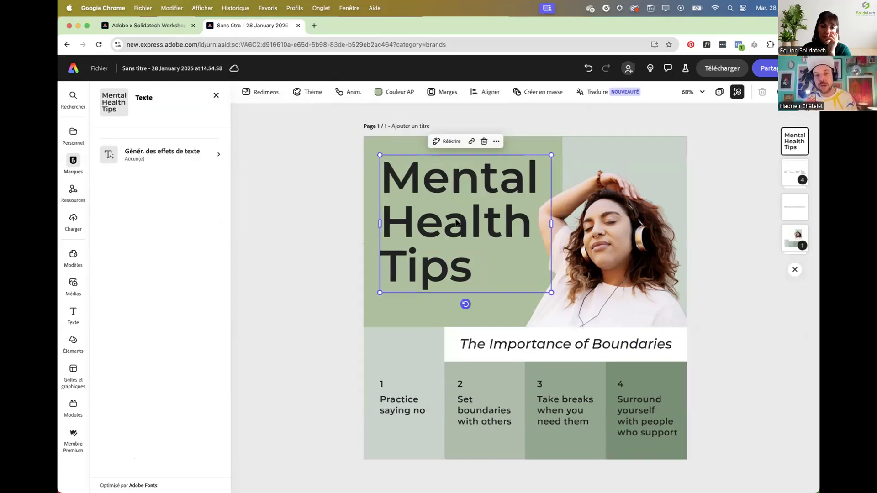
pyautogui.click(115, 362)
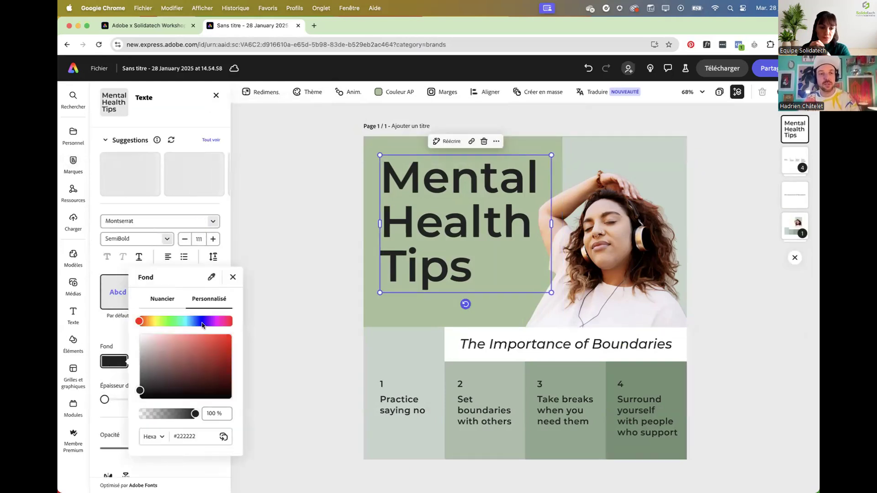
pyautogui.click(194, 438)
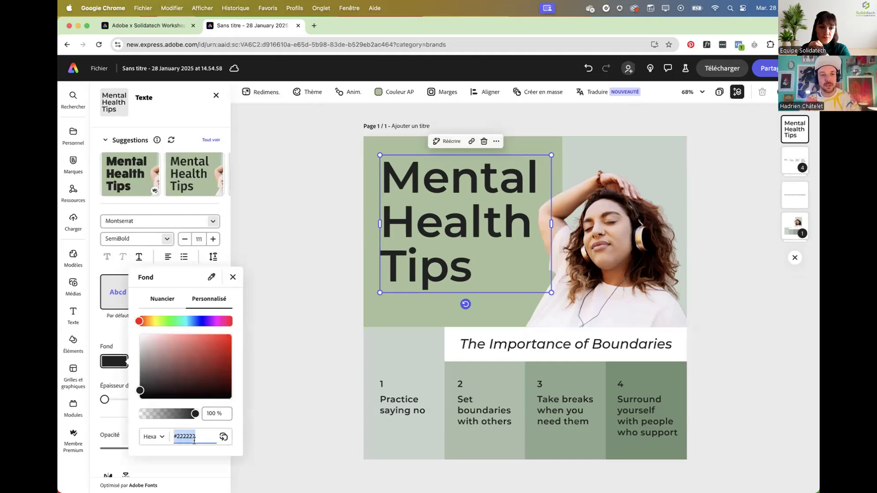
# - Add the copied near-black #222222 as a single colour to the "Santé Mentale" brand and save it
pyautogui.click(73, 163)
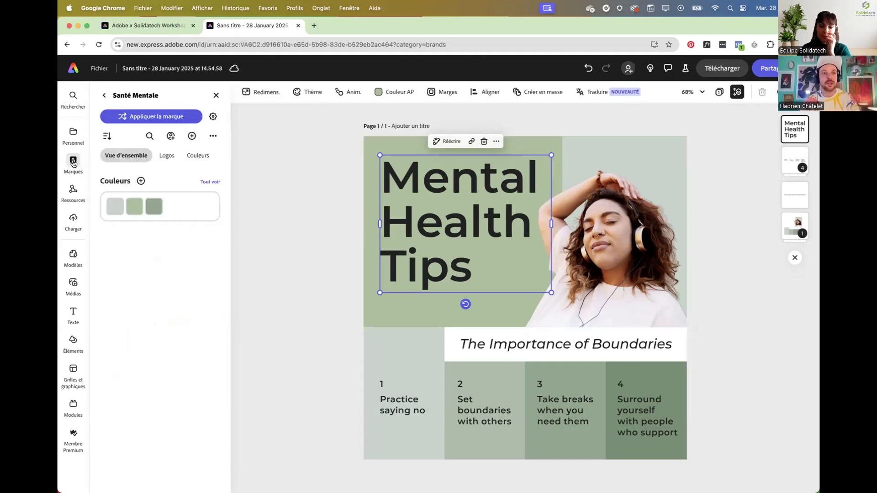
pyautogui.click(140, 181)
pyautogui.click(153, 215)
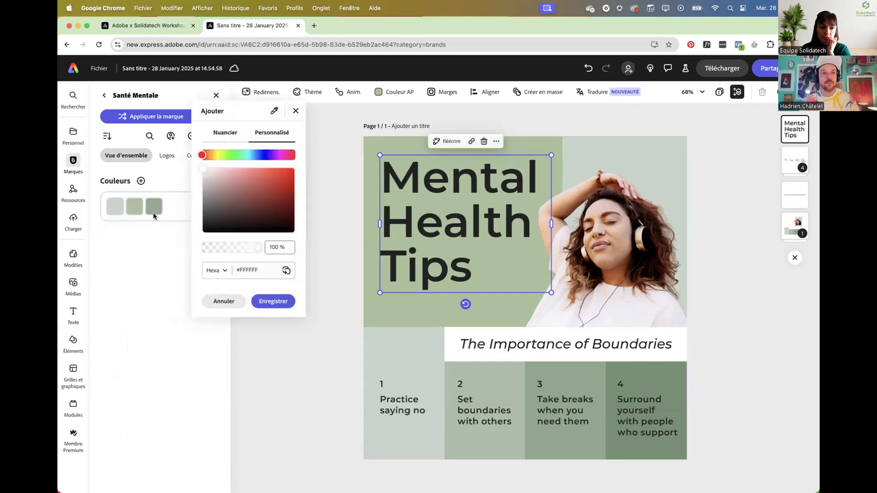
pyautogui.click(263, 271)
pyautogui.press('super+v')
pyautogui.click(273, 301)
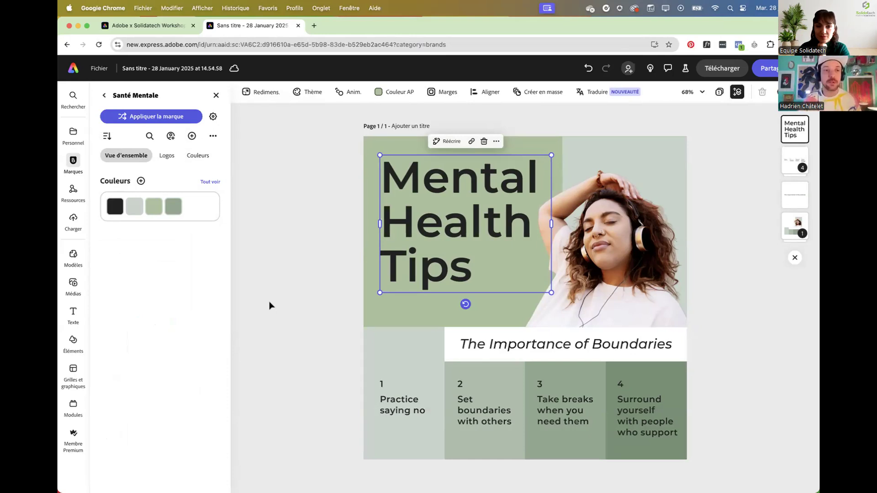
# - Sample a brown from the woman's photo with the eyedropper, adjust it to #BD5824 and save it as a brand colour
pyautogui.click(140, 180)
pyautogui.click(134, 217)
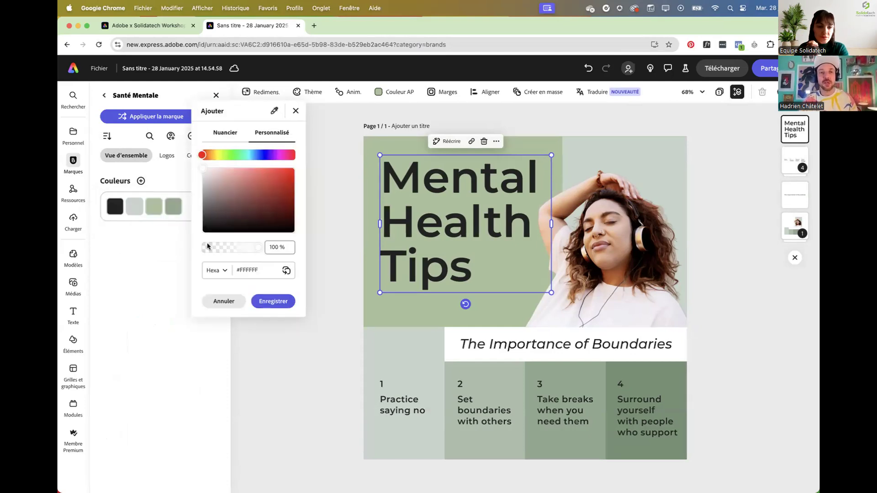
pyautogui.click(275, 112)
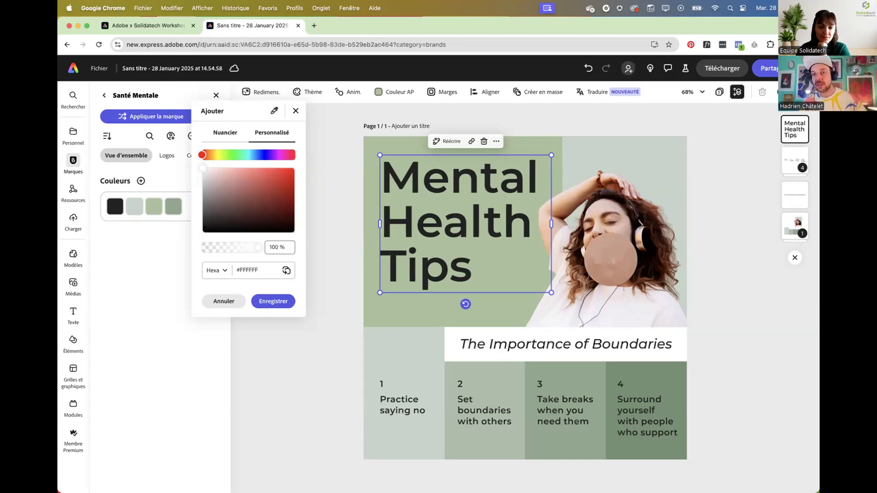
pyautogui.click(619, 273)
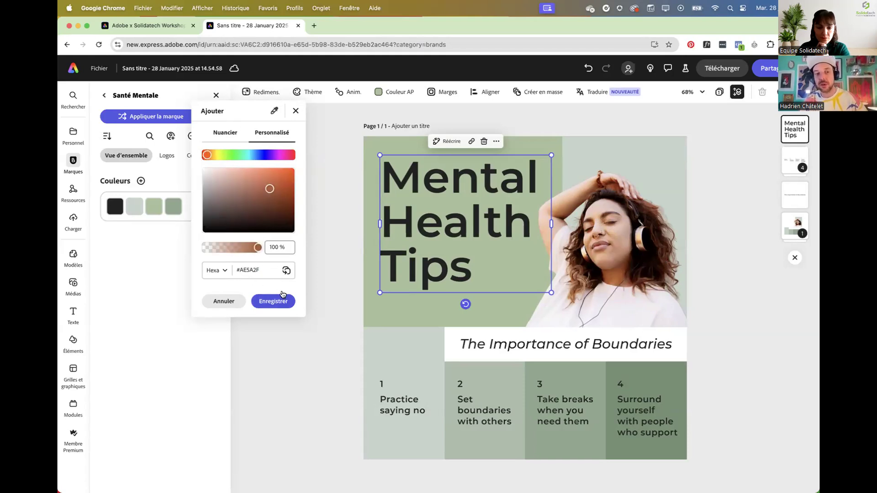
pyautogui.click(270, 191)
pyautogui.moveTo(270, 191); pyautogui.dragTo(279, 185)
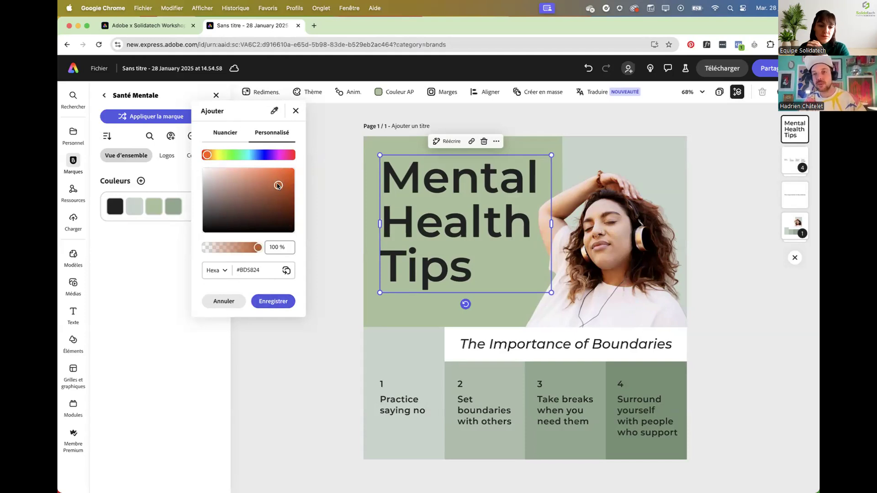
pyautogui.click(273, 302)
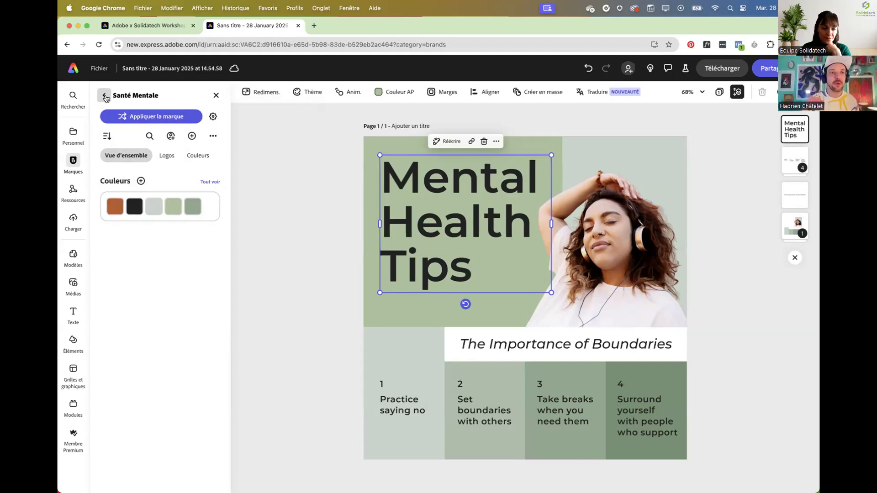
pyautogui.click(167, 156)
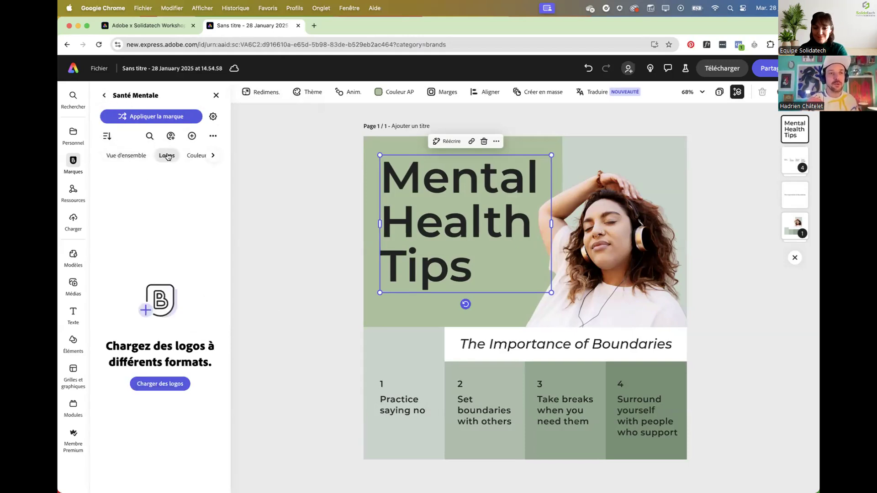
pyautogui.click(126, 155)
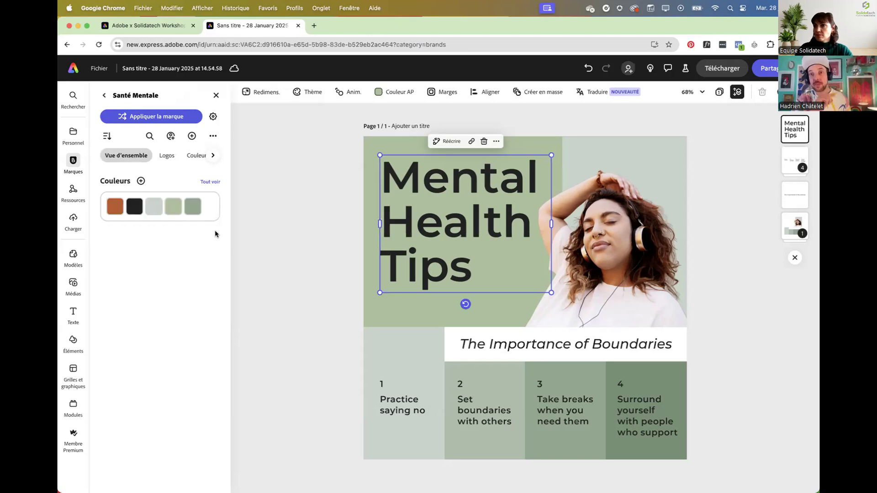
# - Open the favourite template "Deep Blue and Orange Health & Fitness Poster" from the personal favourites for customising
pyautogui.click(74, 69)
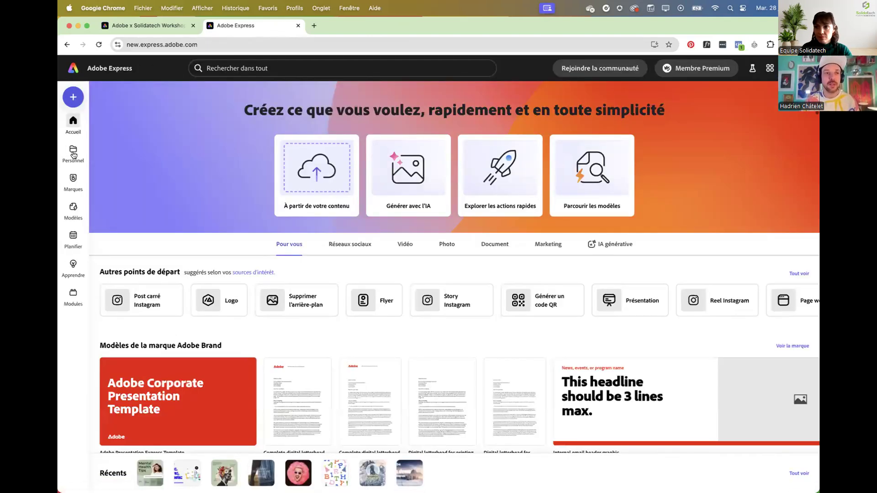
pyautogui.click(73, 153)
pyautogui.click(226, 121)
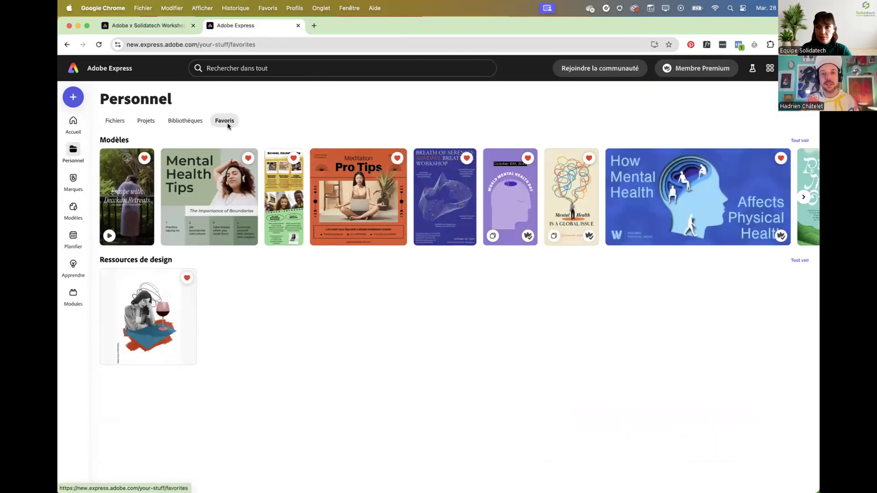
pyautogui.click(451, 200)
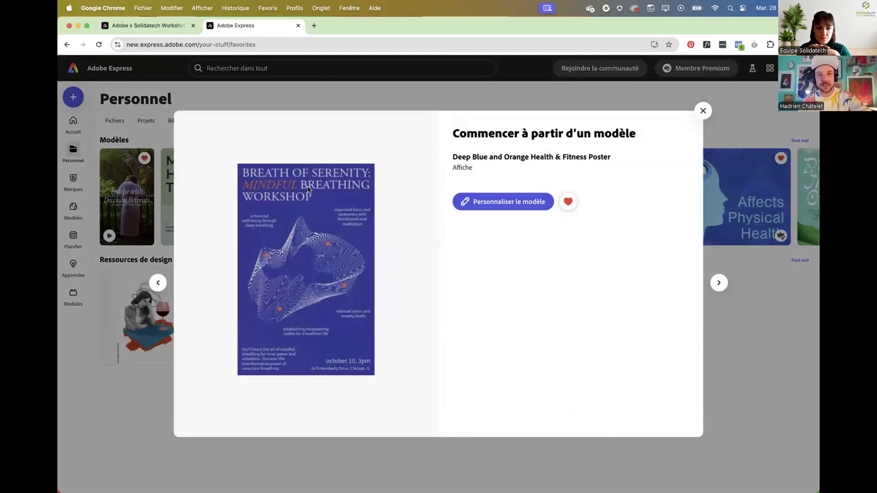
pyautogui.click(502, 202)
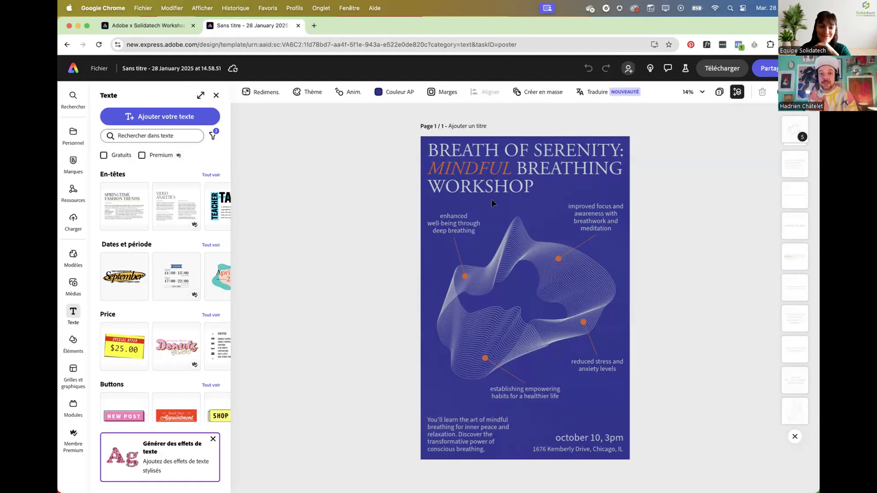
# - Select the word "OF" in the poster's title and highlight its font name, Adobe Garamond Pro
pyautogui.click(512, 145)
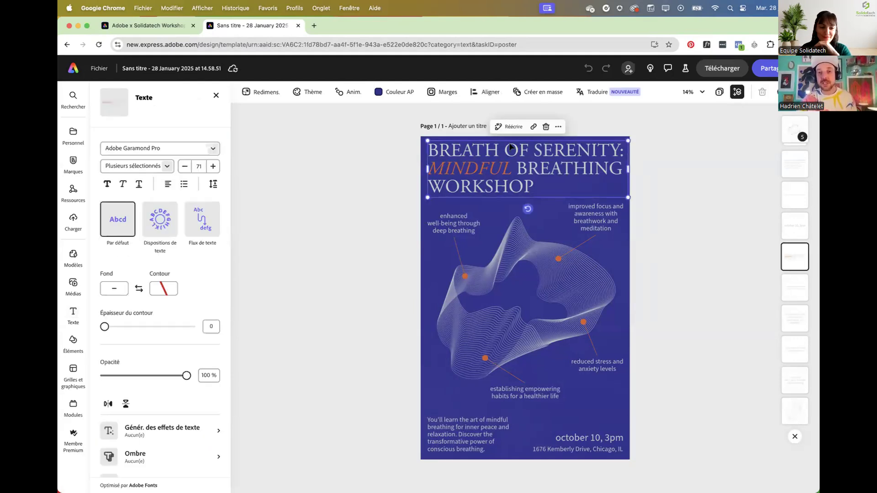
pyautogui.doubleClick(512, 145)
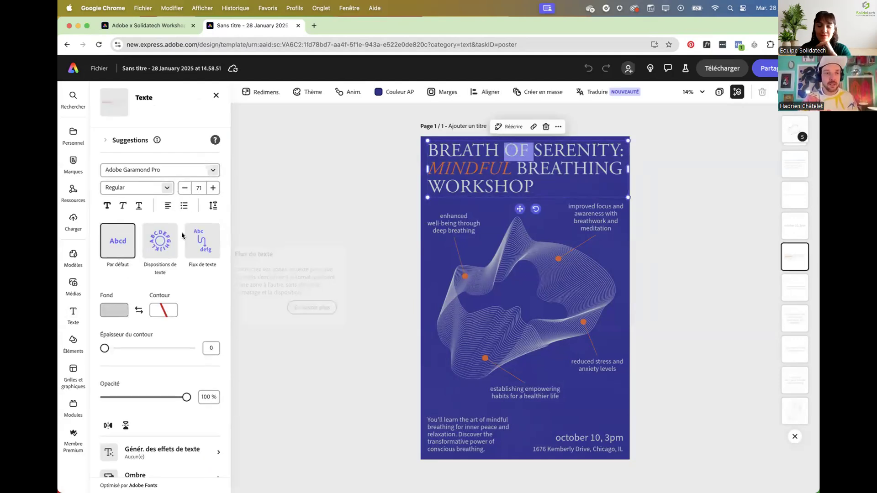
pyautogui.click(164, 170)
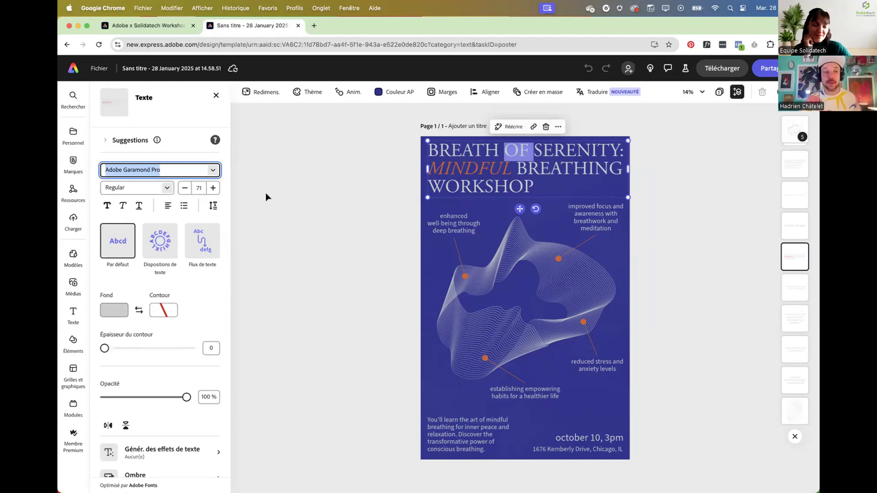
# - Go back to the list of brands and reopen the "Santé Mentale" brand
pyautogui.click(71, 160)
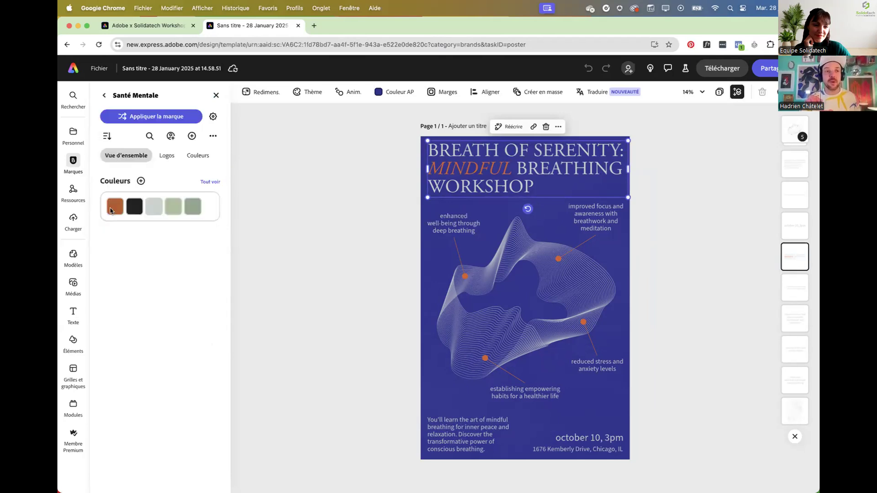
pyautogui.click(99, 94)
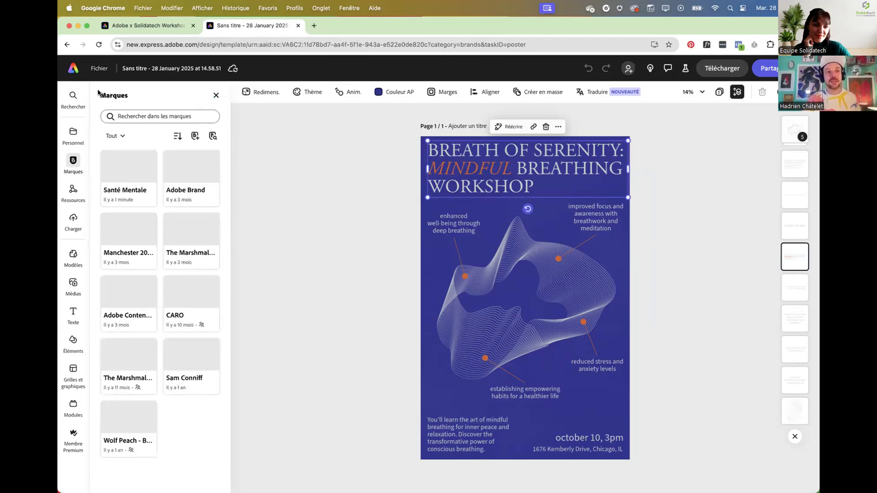
pyautogui.click(120, 192)
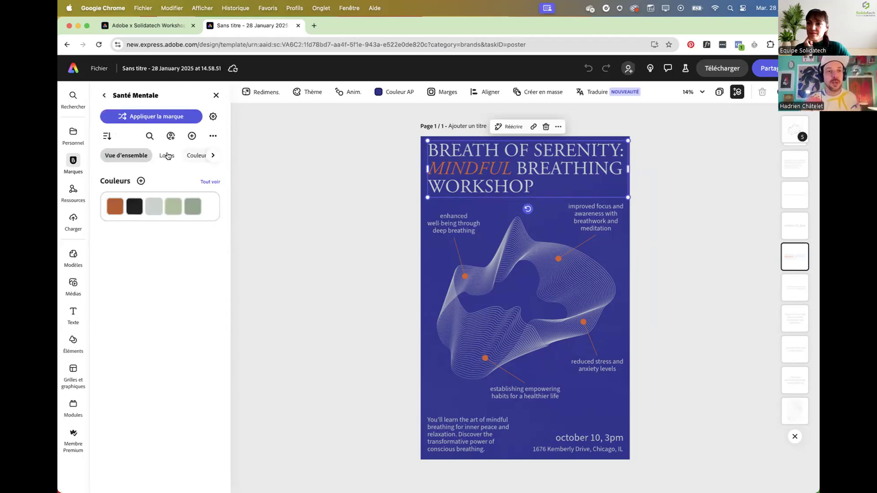
# - Add Adobe Garamond Pro as the first font of the "Santé Mentale" brand
pyautogui.click(212, 156)
pyautogui.click(133, 158)
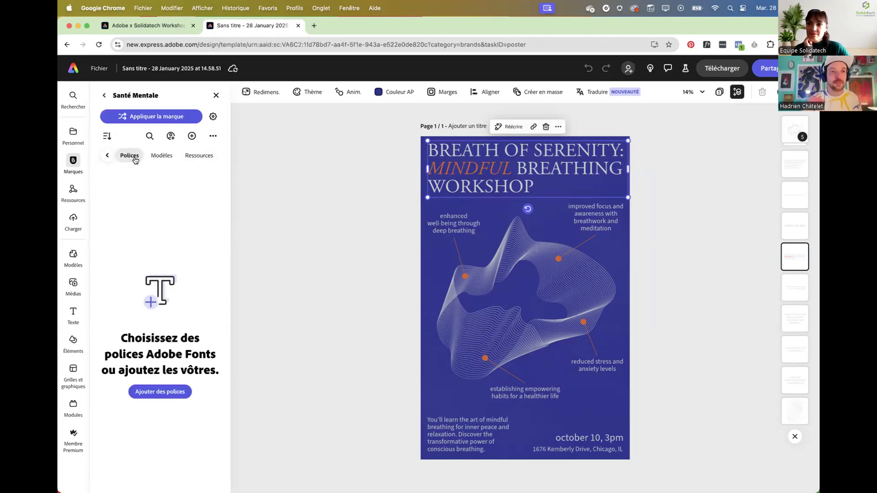
pyautogui.click(160, 392)
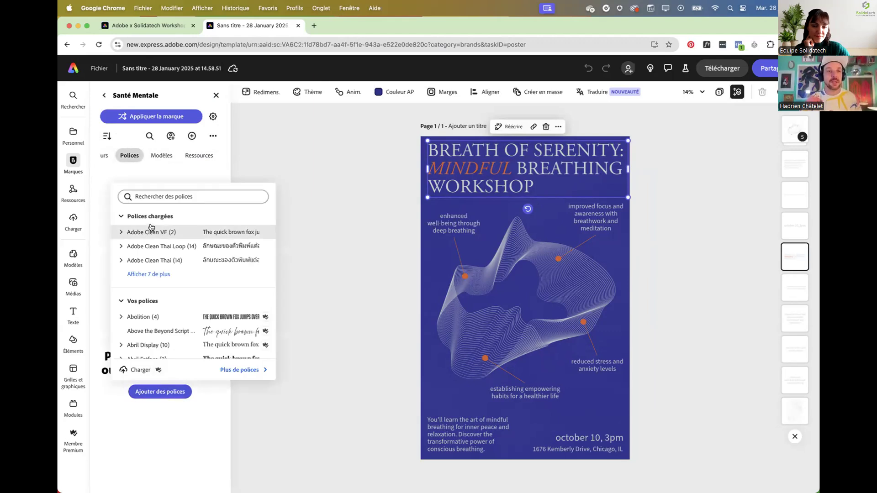
pyautogui.click(143, 198)
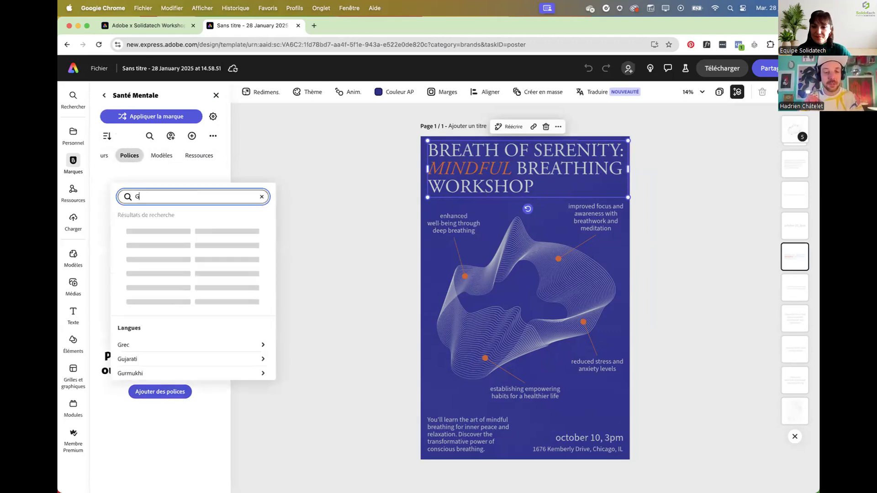
pyautogui.write('adobe')
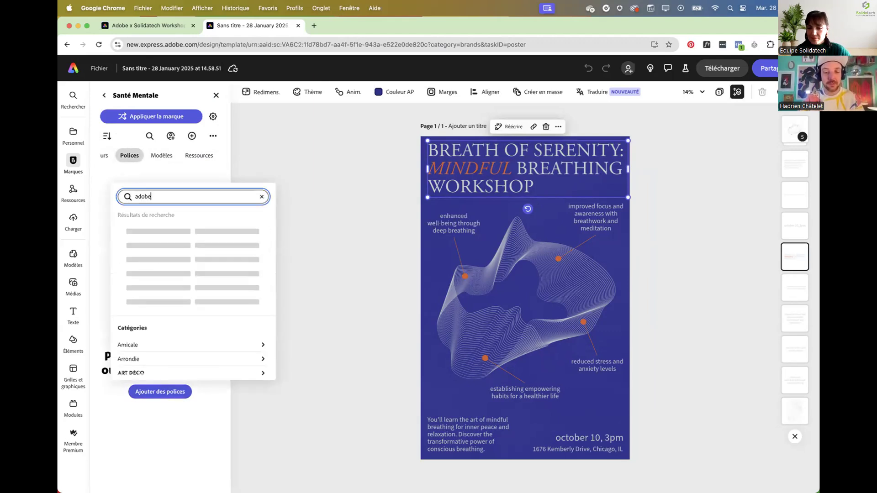
pyautogui.write(' gara')
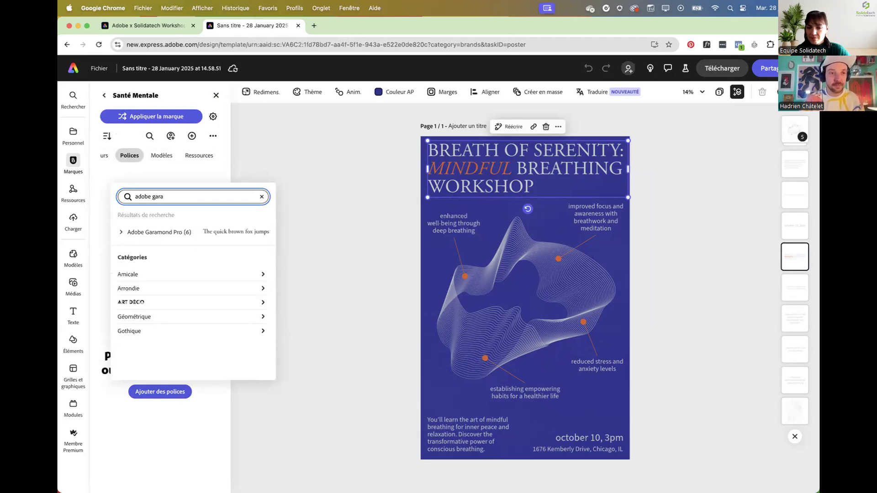
pyautogui.click(157, 234)
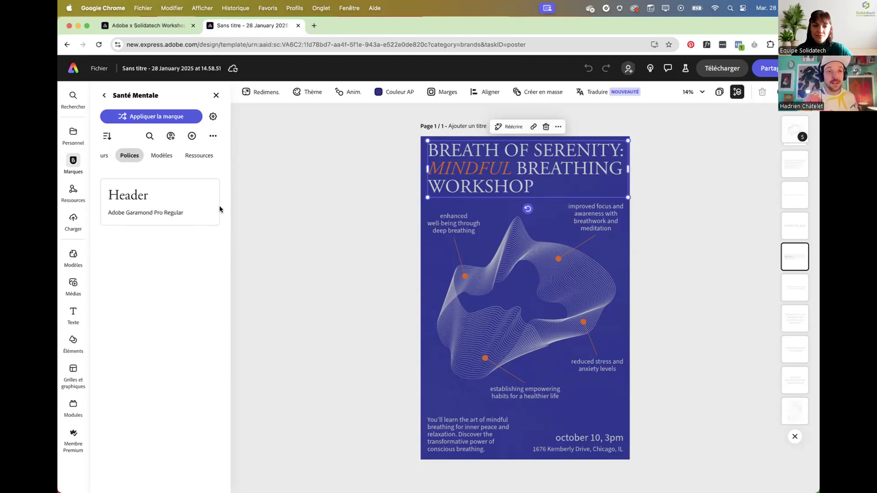
# - View the header font's options, including its role settings, and open and close the brand's sharing dialog
pyautogui.click(214, 192)
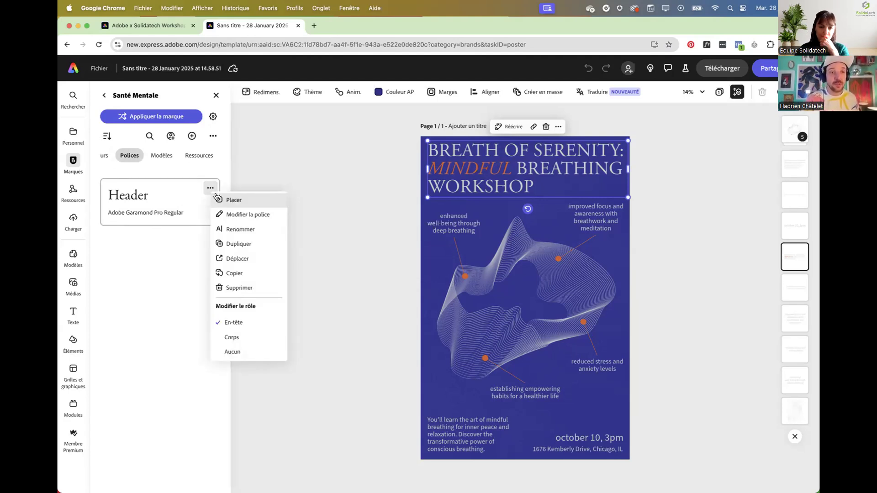
pyautogui.click(160, 178)
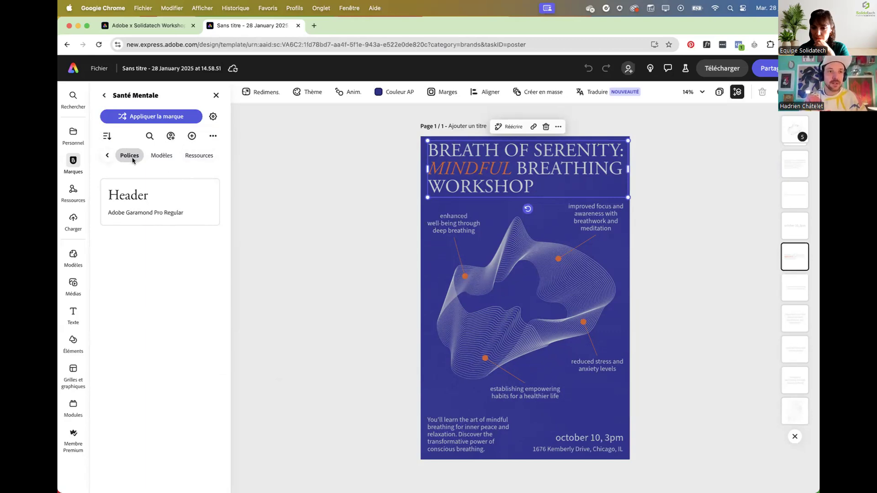
pyautogui.click(170, 135)
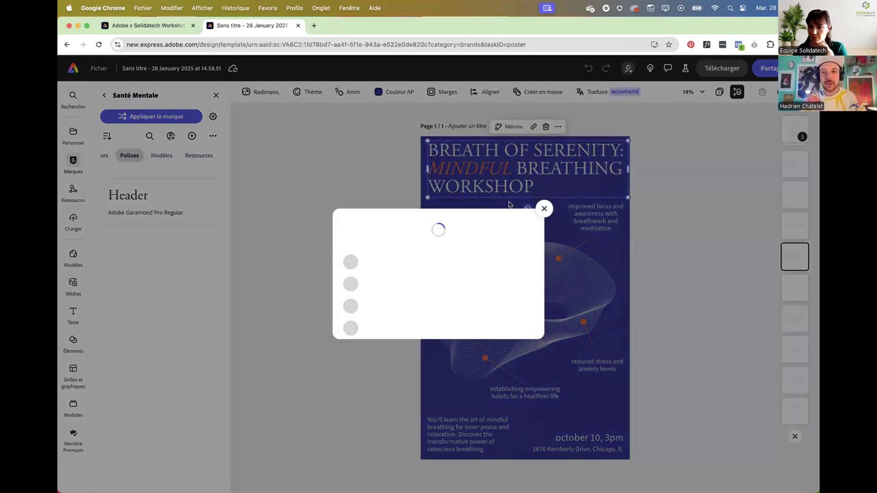
pyautogui.click(543, 195)
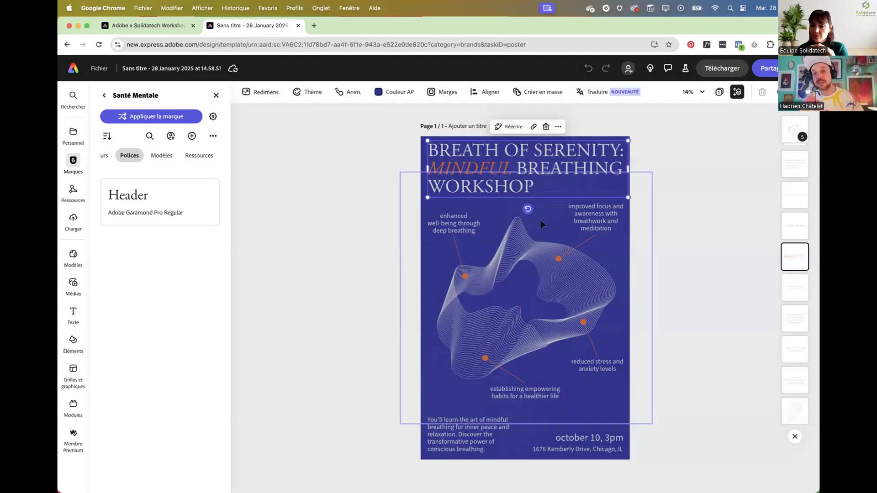
# - Check the font of the poster's "You'll learn the art of mindful breathing" paragraph and add Source Sans Pro to the brand's fonts
pyautogui.click(614, 220)
pyautogui.click(470, 439)
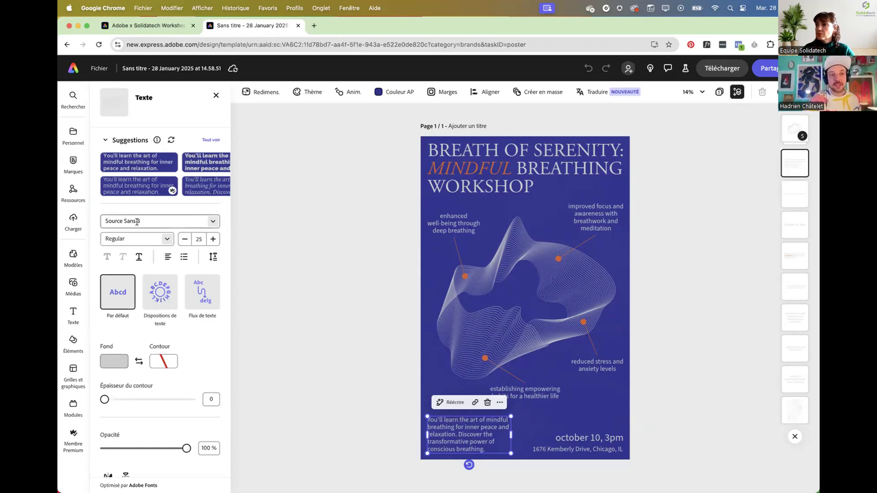
pyautogui.click(75, 168)
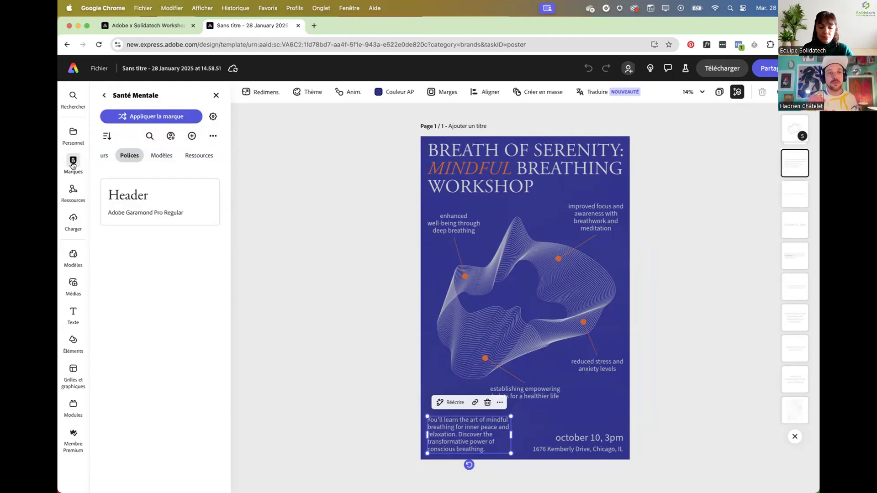
pyautogui.click(192, 137)
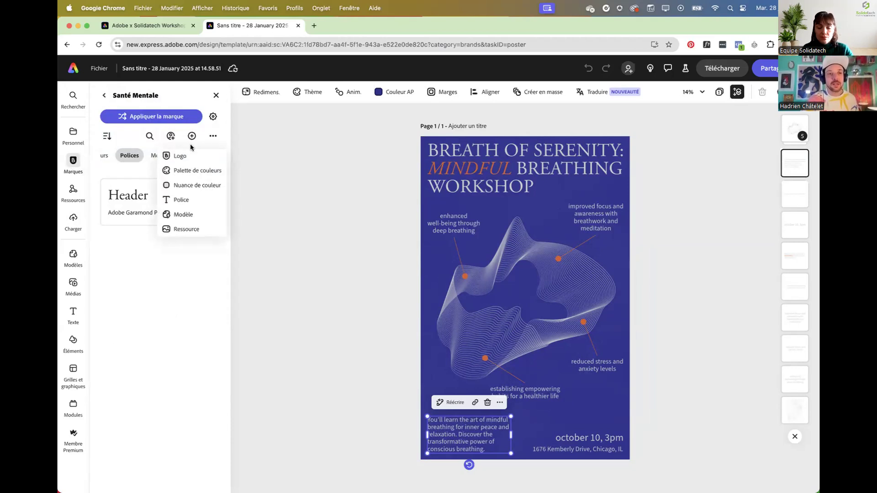
pyautogui.click(181, 200)
pyautogui.click(268, 77)
pyautogui.write('sourse sans')
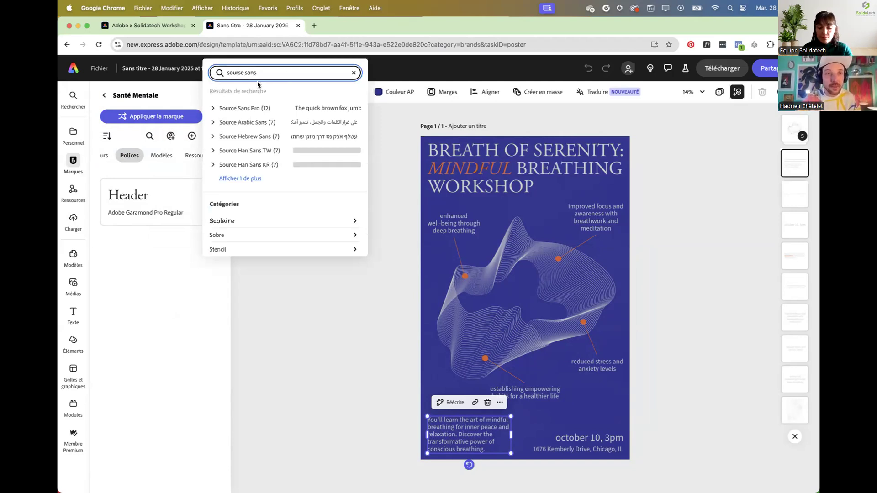
pyautogui.click(235, 110)
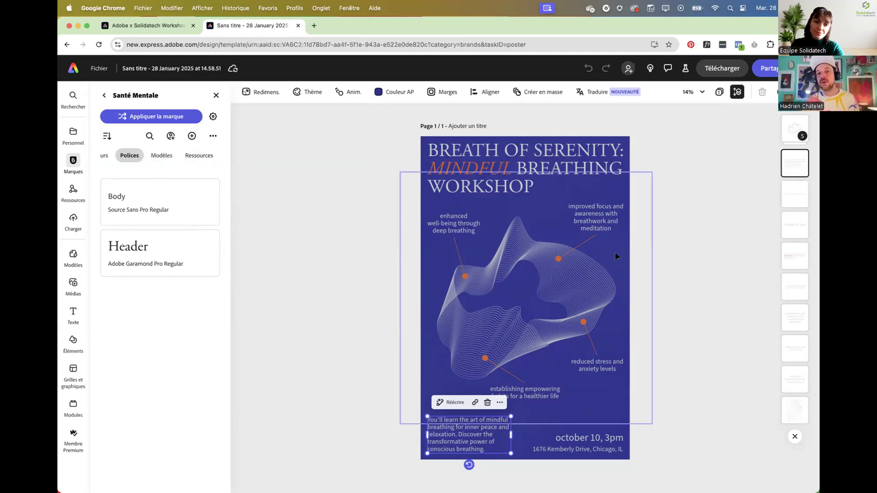
# - Delete the white wavy line graphic and the group of orange callout lines from the poster
pyautogui.click(605, 318)
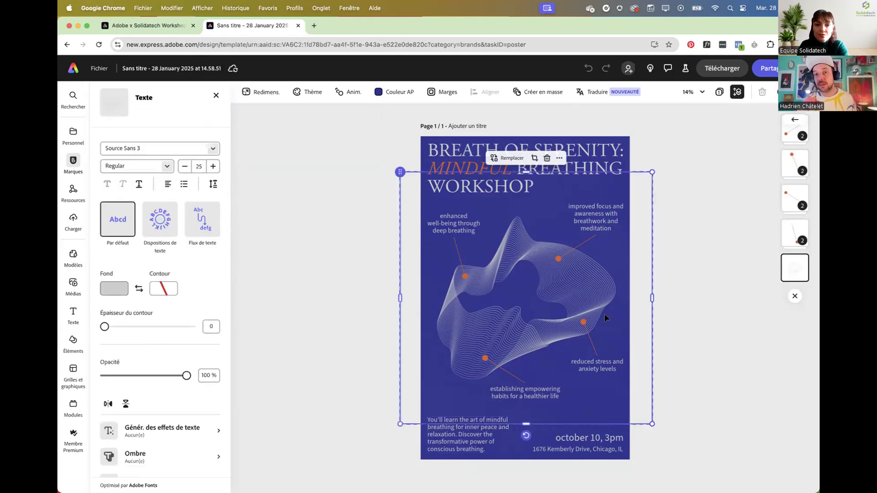
pyautogui.press('Delete')
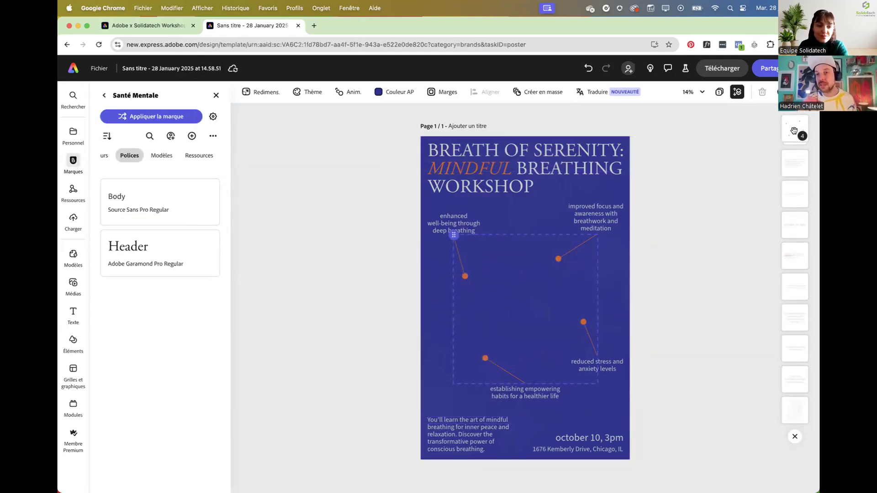
pyautogui.click(558, 259)
pyautogui.press('Delete')
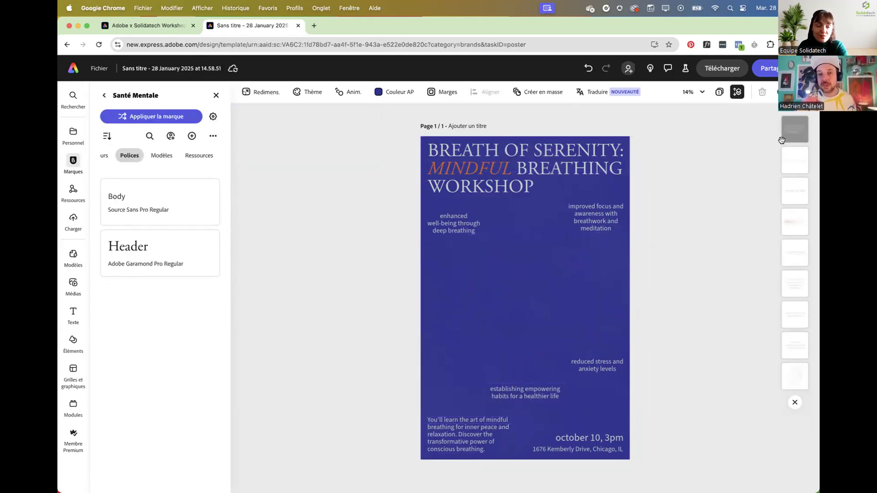
# - Delete the two upper text labels ("improved focus" and "enhanced well-being") and the background texture from the poster
pyautogui.click(587, 224)
pyautogui.press('Delete')
pyautogui.click(465, 232)
pyautogui.press('Delete')
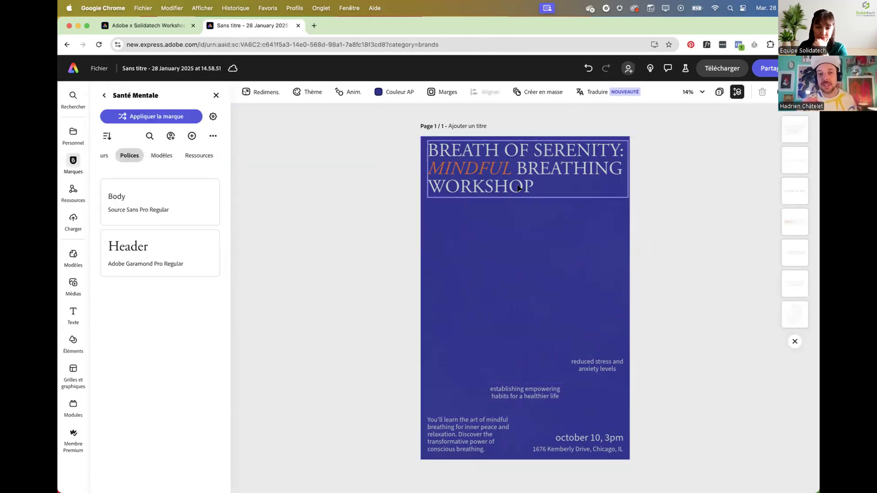
pyautogui.click(565, 227)
pyautogui.press('Delete')
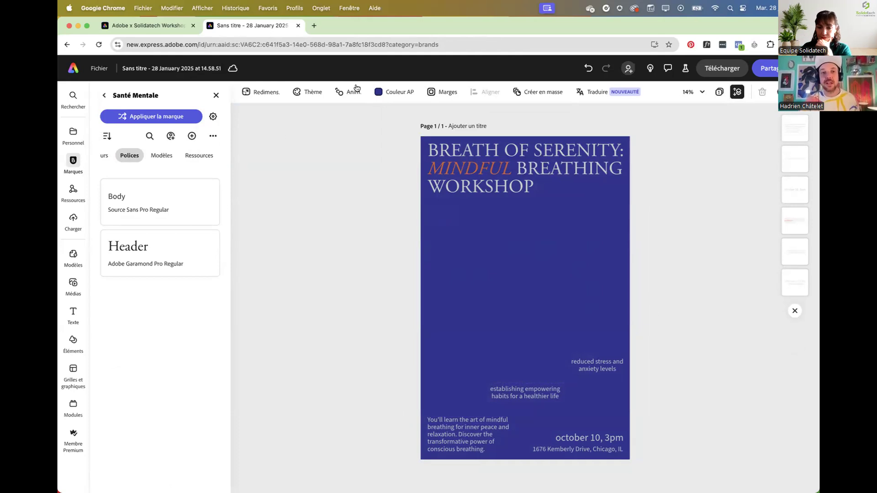
# - Set the page background to the brand's light grey-green #C5D3CA
pyautogui.click(384, 94)
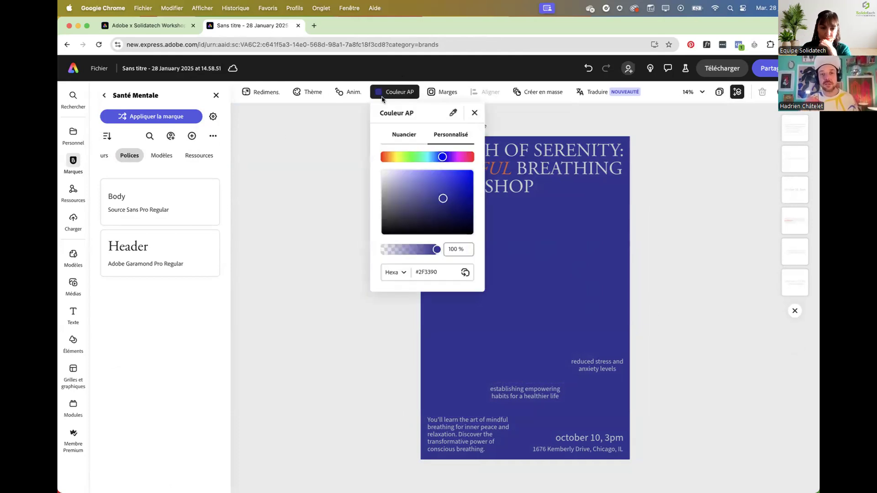
pyautogui.click(410, 139)
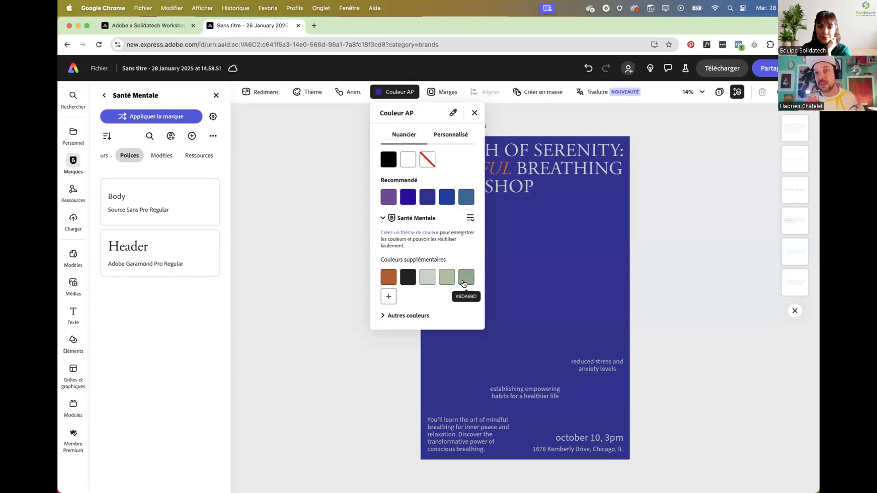
pyautogui.click(428, 279)
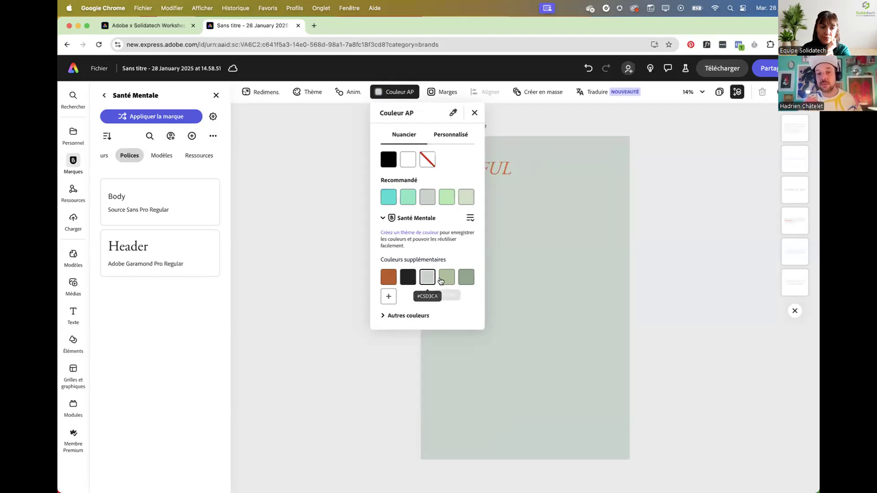
# - Recolour the whole poster title with the near-black colour of the "Santé Mentale" brand
pyautogui.click(568, 178)
pyautogui.click(540, 170)
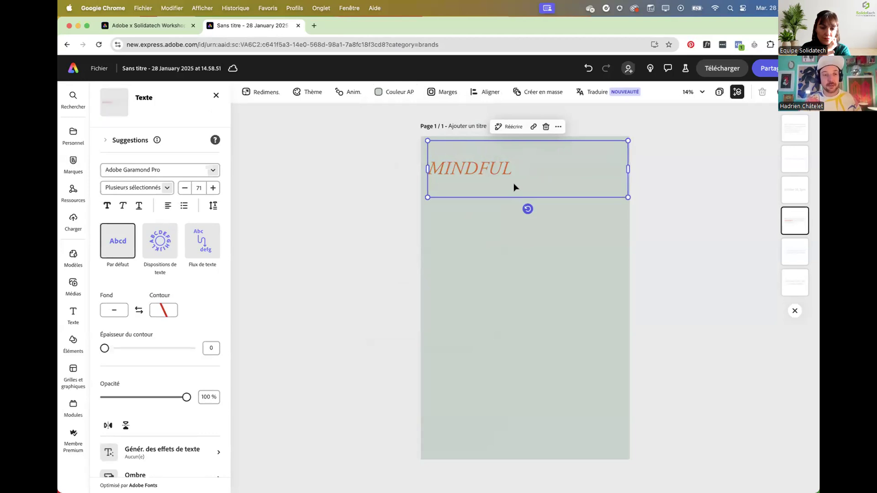
pyautogui.click(111, 310)
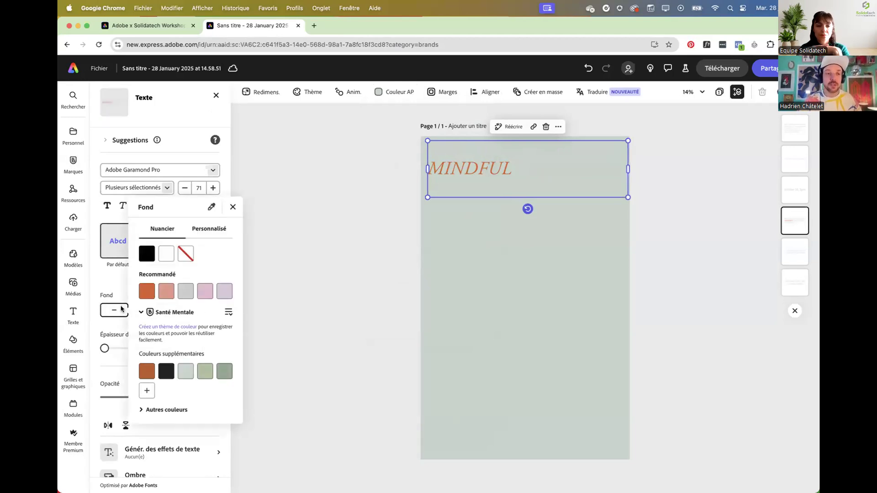
pyautogui.click(166, 371)
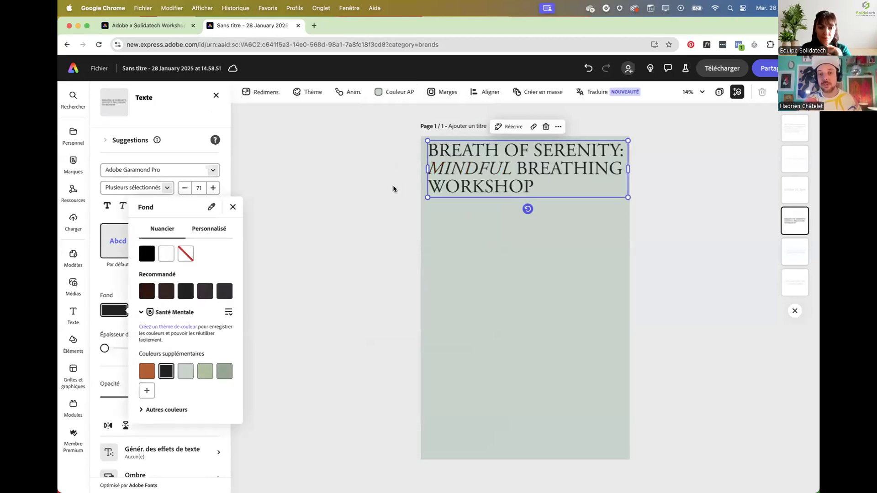
pyautogui.click(334, 202)
# - Switch to the Notes app and copy the line "CÉLÉBRONS ENSEMBLE LE MOIS DE LA SANTÉ MENTALE" from the workshop note
pyautogui.moveTo(59, 492)
pyautogui.click(170, 207)
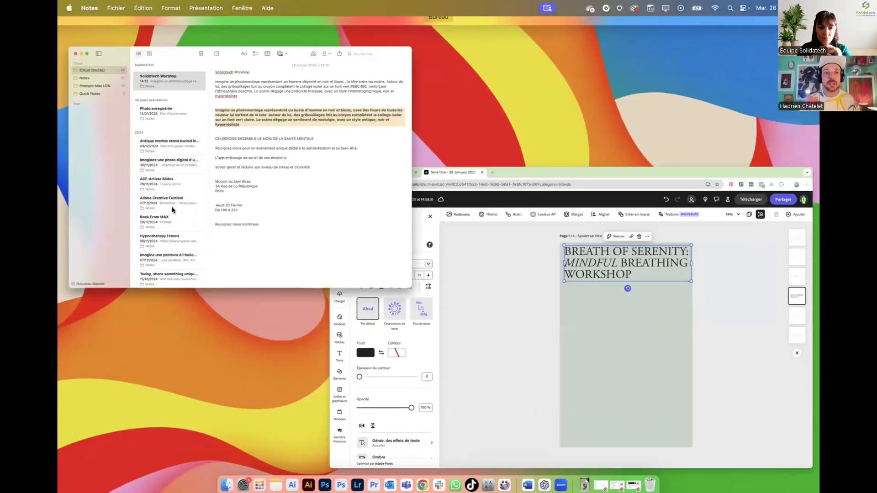
pyautogui.click(365, 185)
pyautogui.doubleClick(375, 180)
pyautogui.tripleClick(375, 180)
pyautogui.press('super+c')
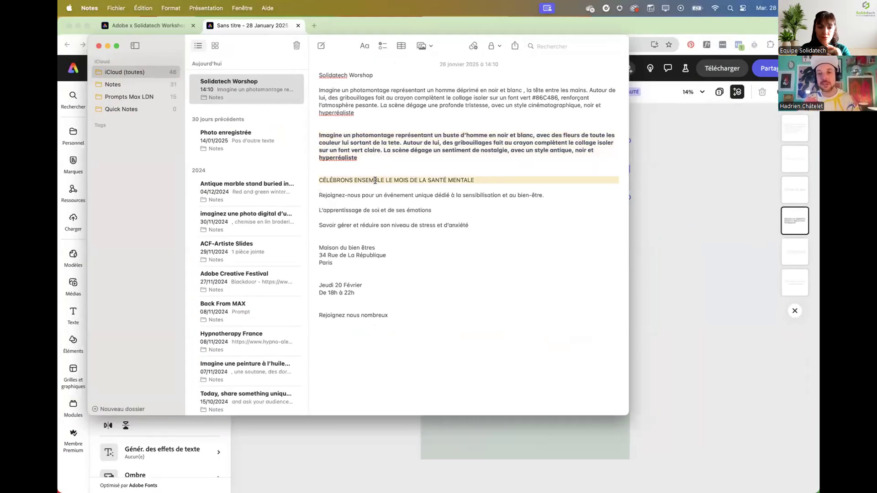
# - Back in Adobe Express, replace the poster title with the copied headline and resize its box to three lines at size 67
pyautogui.click(743, 202)
pyautogui.doubleClick(506, 169)
pyautogui.tripleClick(505, 169)
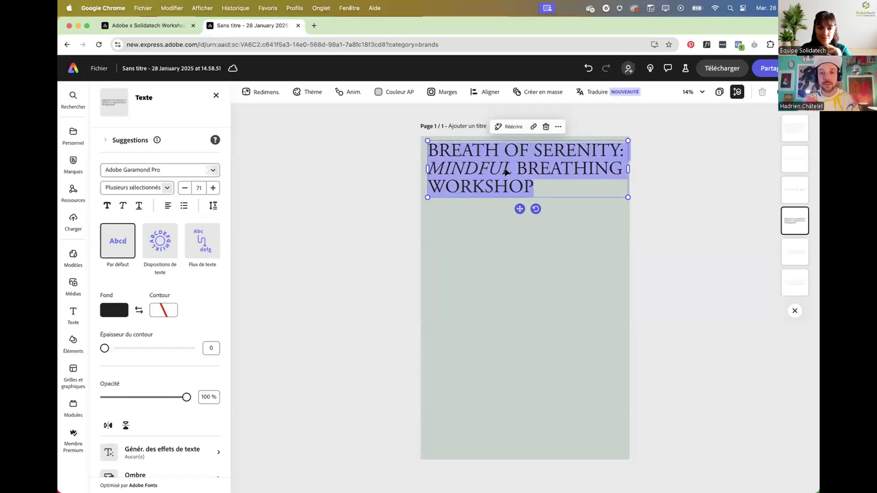
pyautogui.press('super+v')
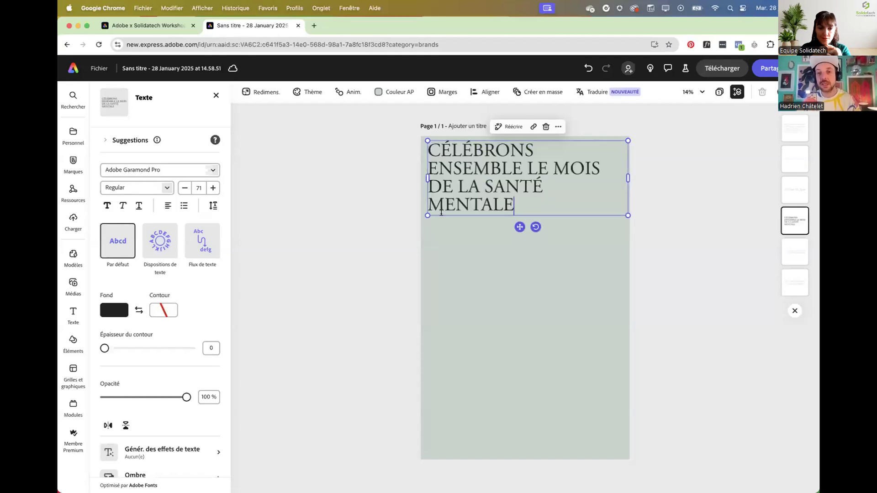
pyautogui.moveTo(629, 177)
pyautogui.mouseDown()
pyautogui.moveTo(614, 176)
pyautogui.moveTo(625, 179)
pyautogui.mouseUp()
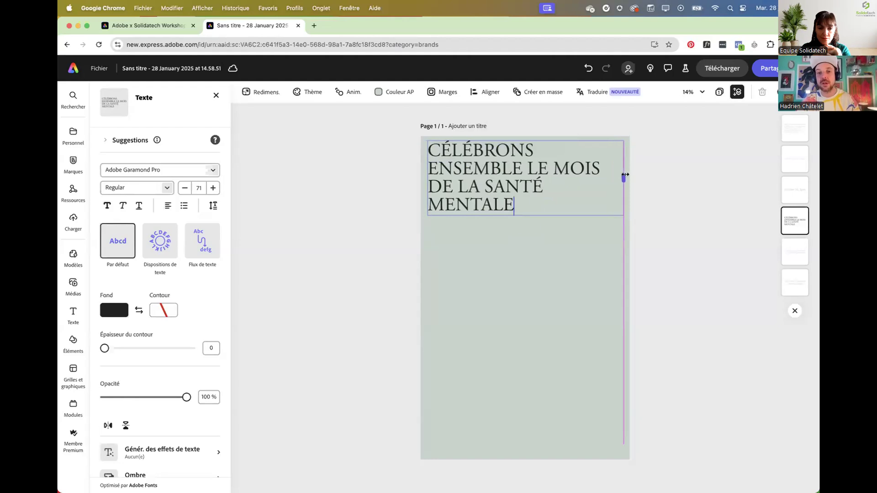
pyautogui.moveTo(625, 215); pyautogui.dragTo(595, 206)
pyautogui.moveTo(595, 174); pyautogui.dragTo(636, 214)
# - Colour the words "SANTÉ MENTALE" in the title with the brand's rust brown
pyautogui.moveTo(561, 169); pyautogui.dragTo(510, 185)
pyautogui.click(556, 168)
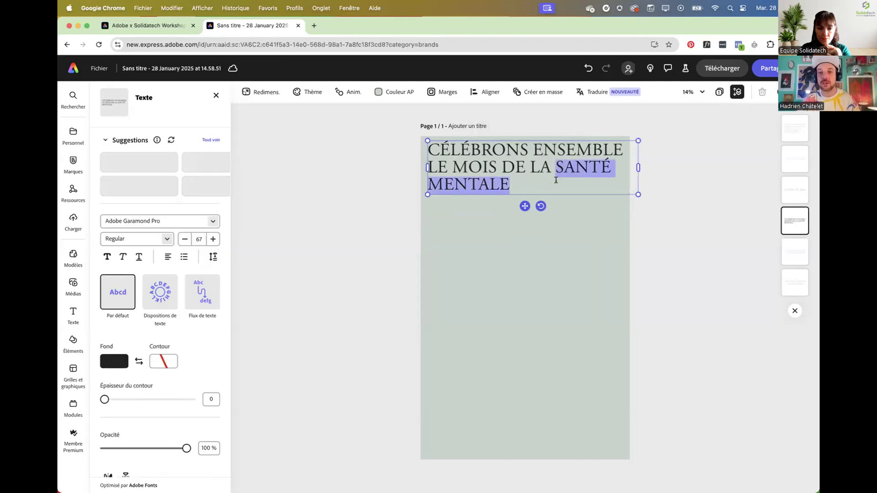
pyautogui.click(119, 360)
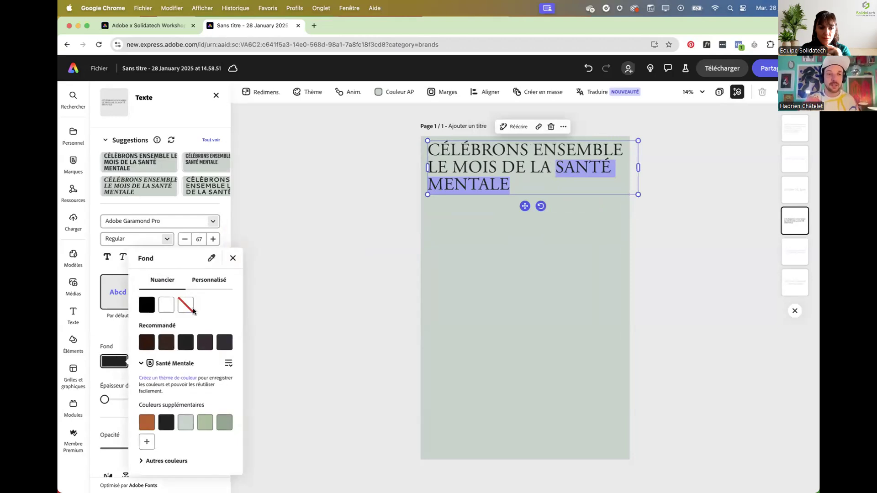
pyautogui.click(146, 422)
pyautogui.click(319, 342)
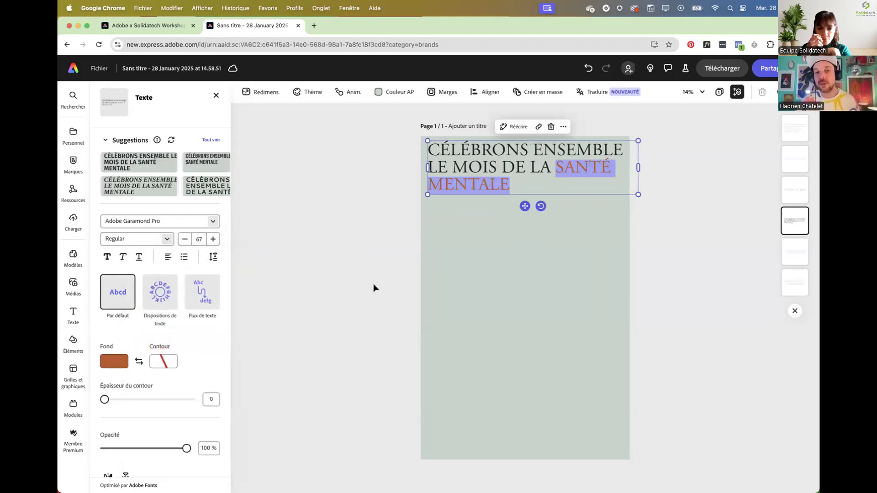
# - Recolour the three text blocks in the lower part of the poster black
pyautogui.press('Escape')
pyautogui.moveTo(662, 430); pyautogui.dragTo(408, 207)
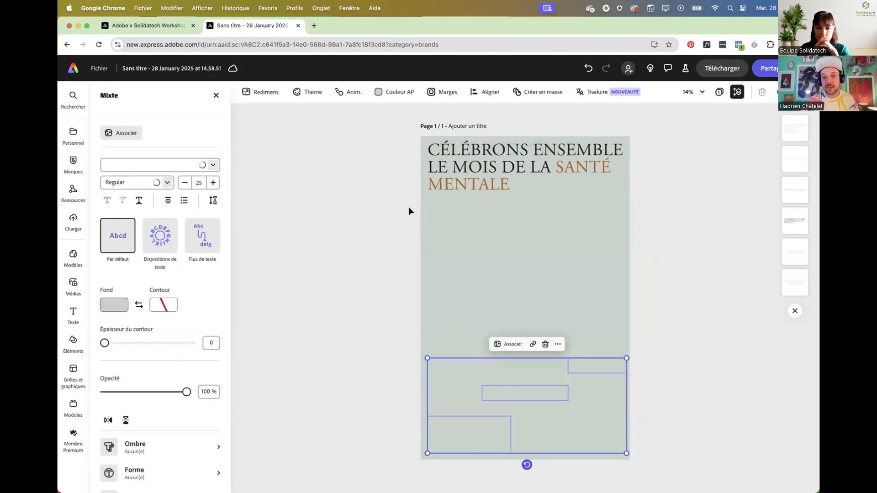
pyautogui.click(114, 305)
pyautogui.click(147, 249)
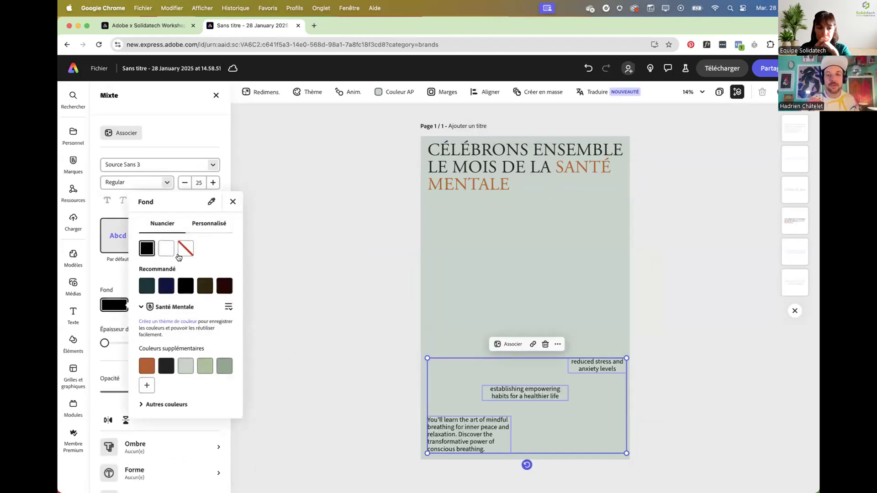
pyautogui.click(355, 286)
pyautogui.click(571, 238)
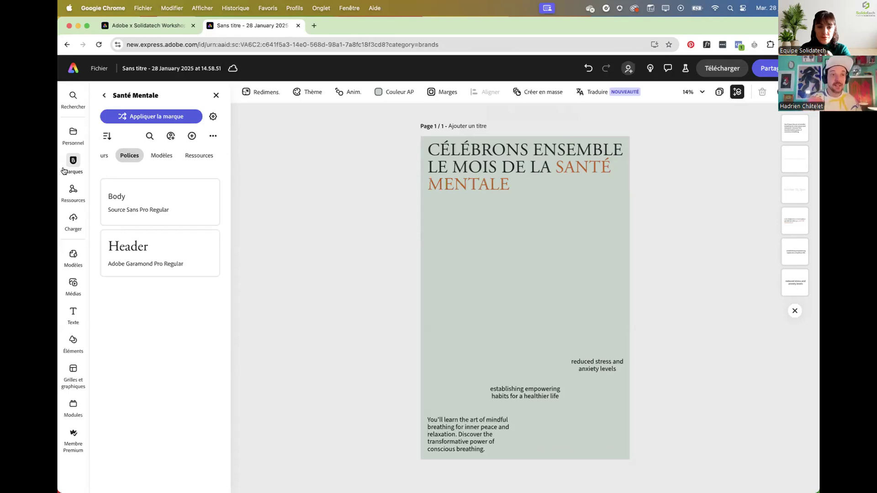
# - Add a square (1:1) AI image placeholder and place it centred below the poster title
pyautogui.click(71, 289)
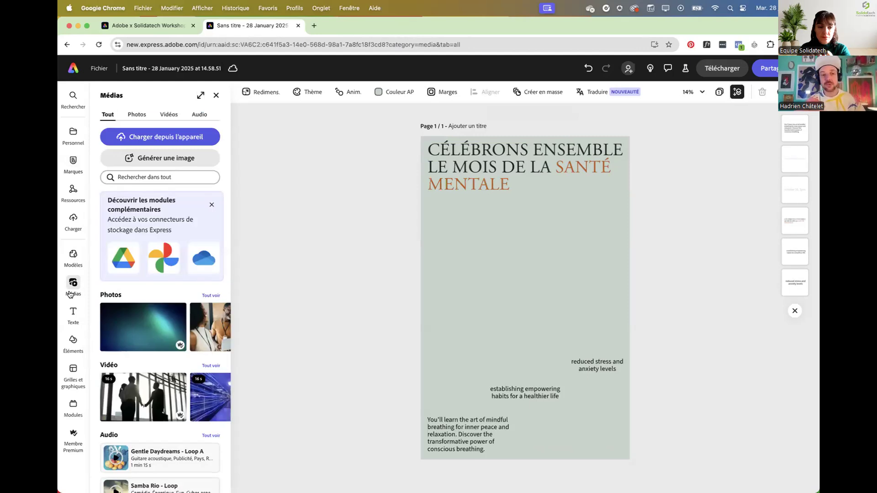
pyautogui.click(174, 164)
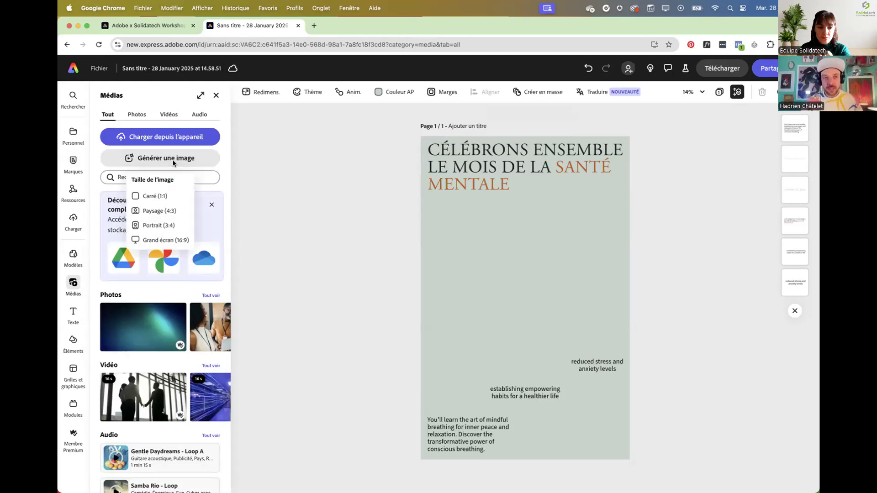
pyautogui.click(169, 197)
pyautogui.moveTo(539, 283); pyautogui.dragTo(667, 157)
pyautogui.moveTo(580, 252); pyautogui.dragTo(521, 300)
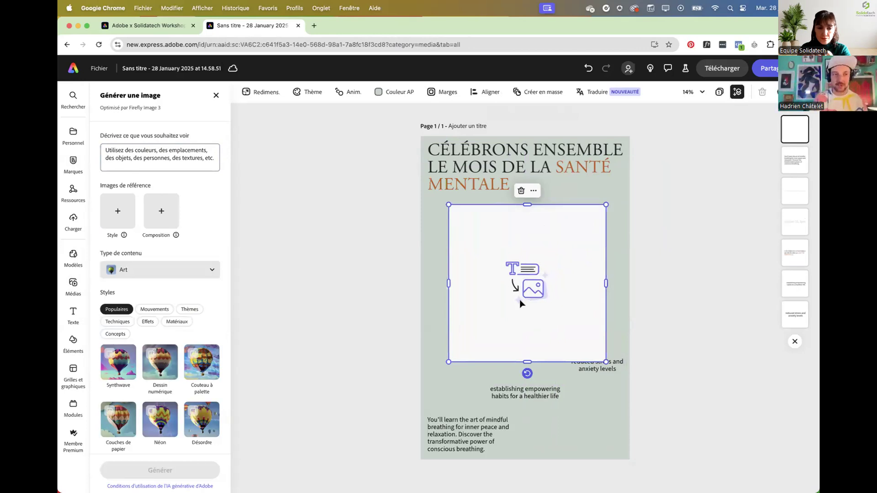
# - Switch to Notes and copy the bold prompt beginning "Imagine un photomontage représentant un buste d'homme en noir et blanc" from the workshop note
pyautogui.moveTo(427, 484)
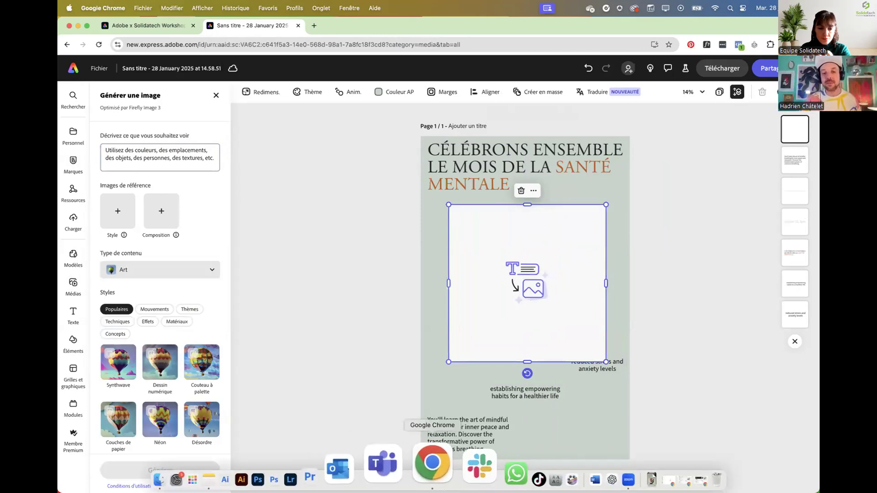
pyautogui.click(275, 453)
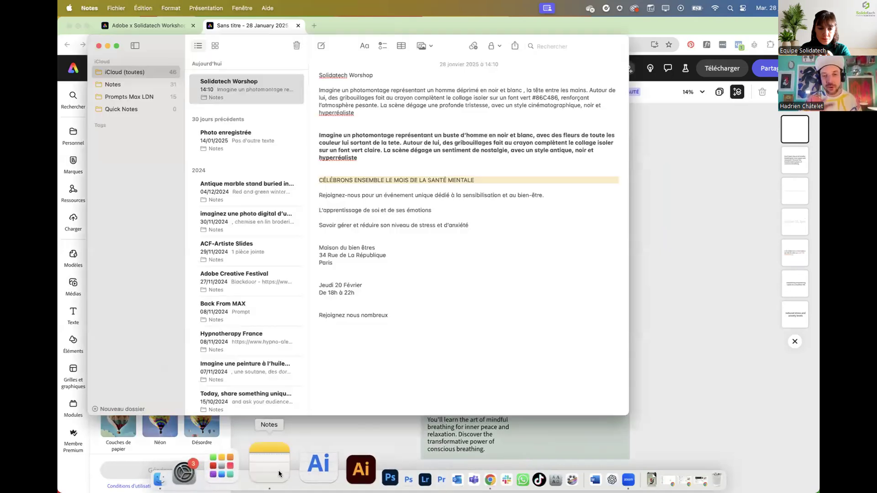
pyautogui.moveTo(363, 159); pyautogui.dragTo(318, 136)
pyautogui.press('super+c')
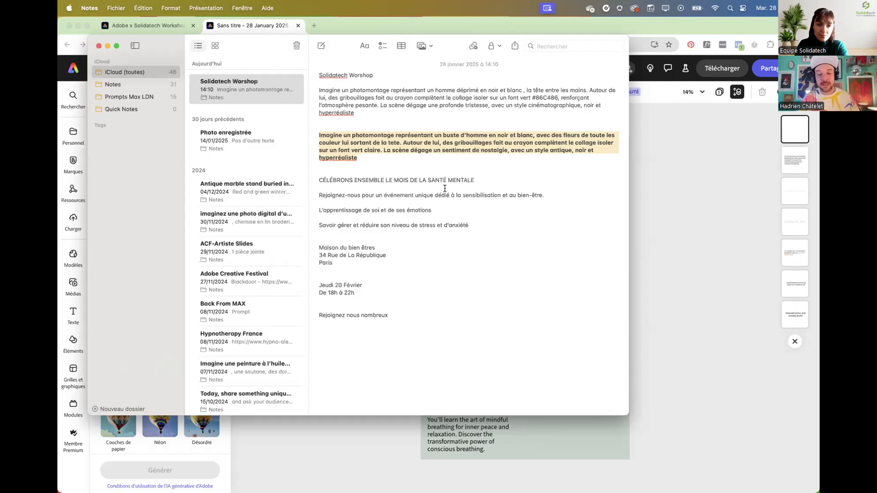
# - Back in Adobe Express, paste the copied bust-with-flowers prompt as the description of the image
pyautogui.click(662, 184)
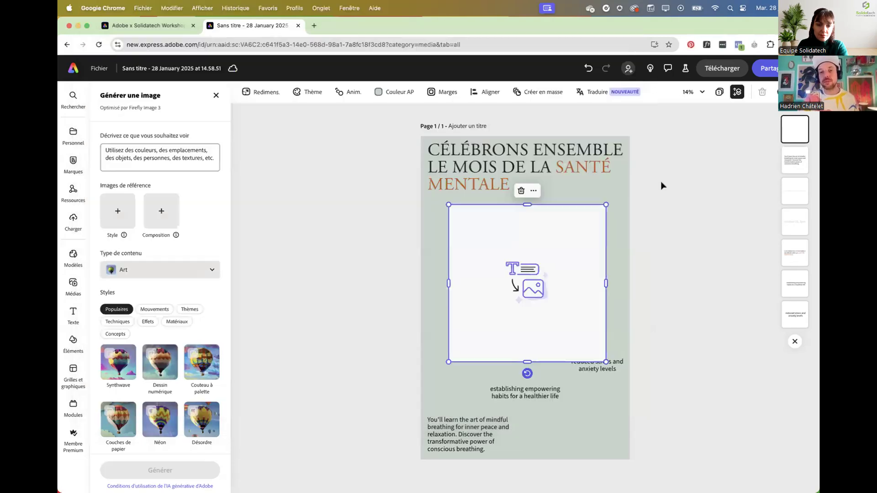
pyautogui.click(175, 159)
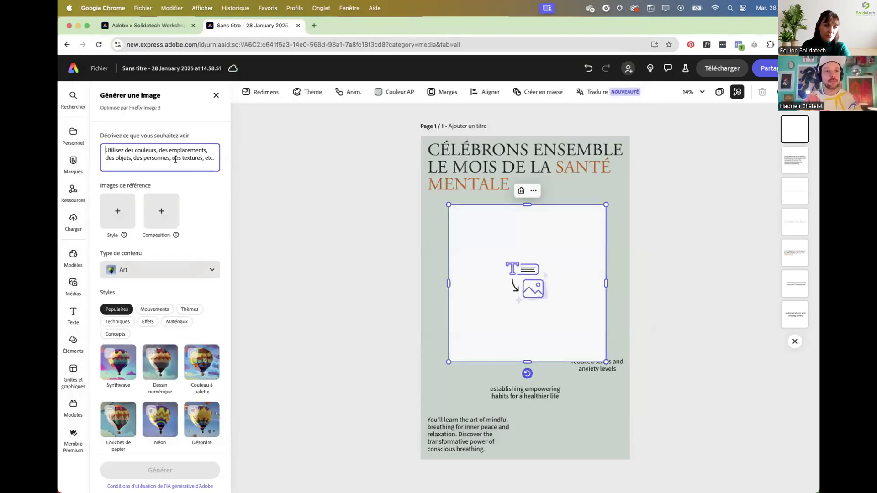
pyautogui.press('super+v')
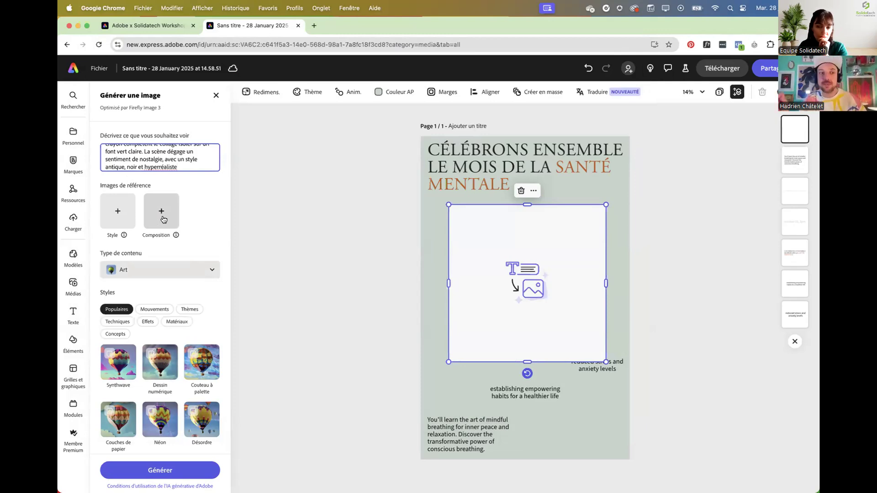
# - Preview AdobeStock_977780945.jpeg in the Demo > Solidatech folder and load it as the style reference image
pyautogui.click(118, 211)
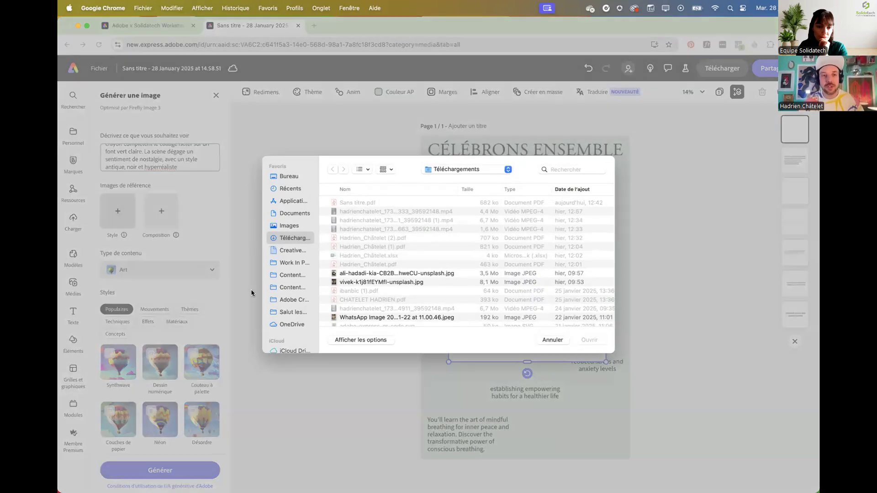
pyautogui.click(295, 325)
pyautogui.doubleClick(352, 239)
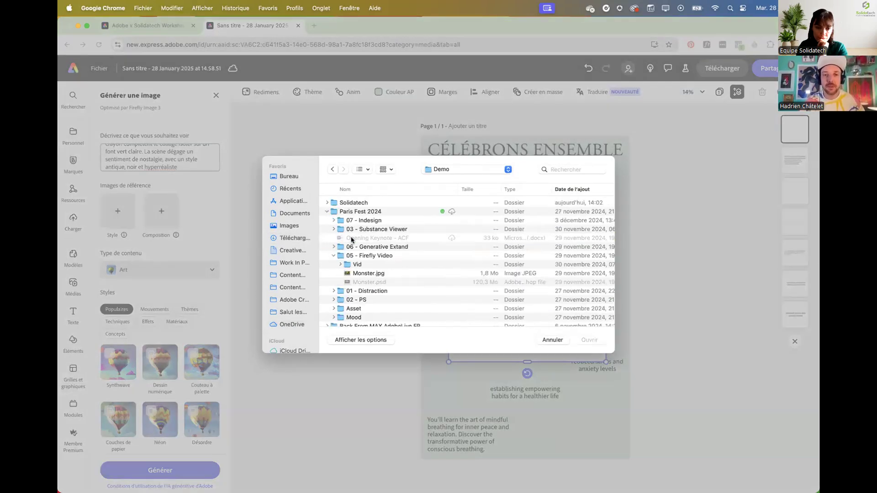
pyautogui.click(327, 202)
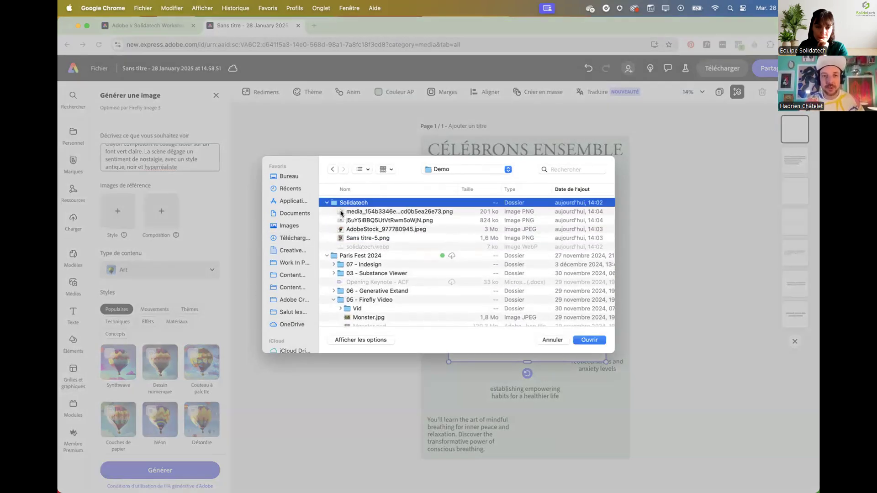
pyautogui.click(351, 228)
pyautogui.press('space')
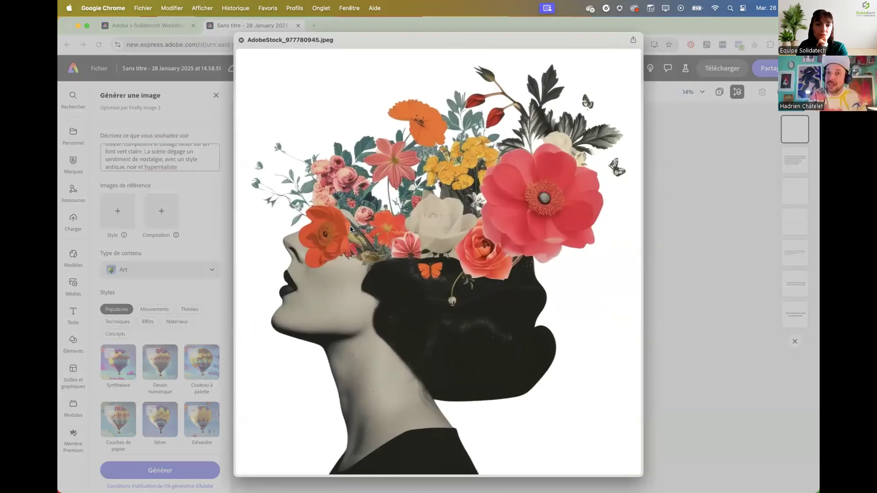
pyautogui.press('space')
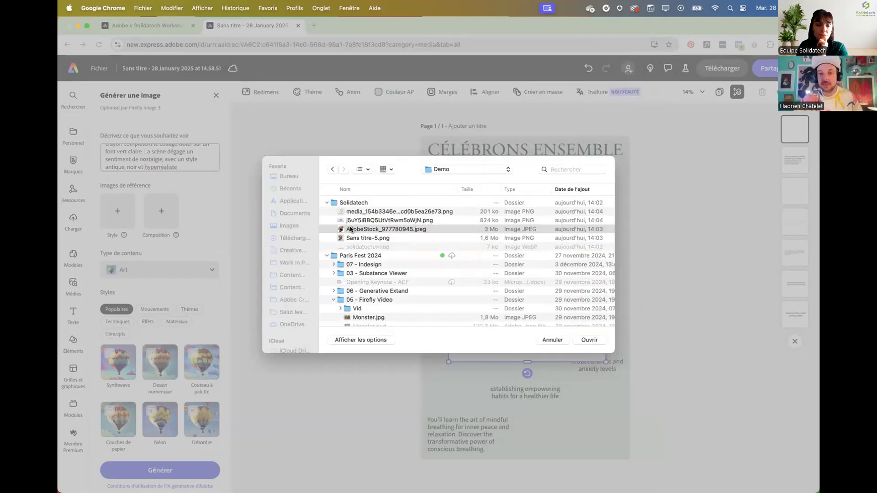
pyautogui.press('Return')
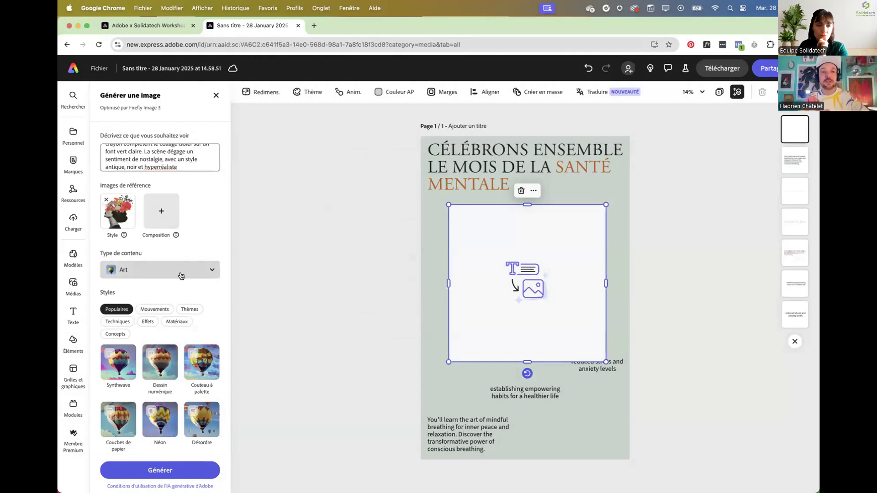
# - Add the "Beauté" concept style to the image generation settings
pyautogui.scroll(-1, 181, 274)
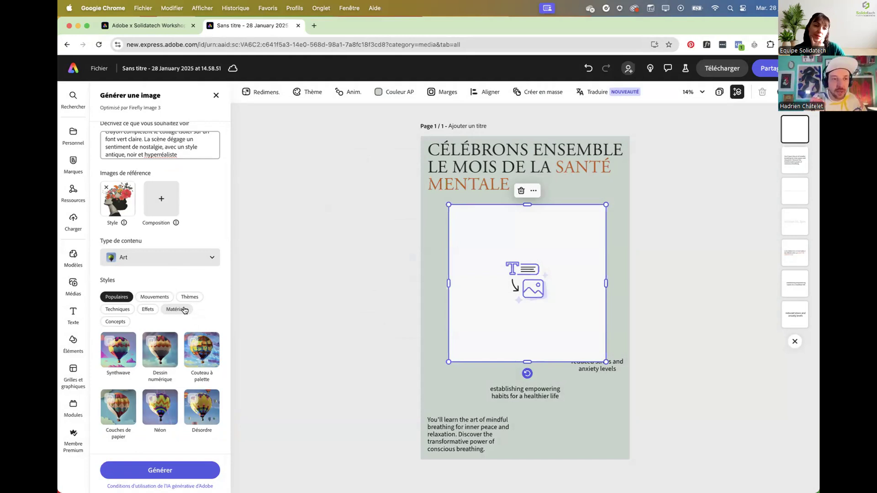
pyautogui.click(115, 321)
pyautogui.click(117, 423)
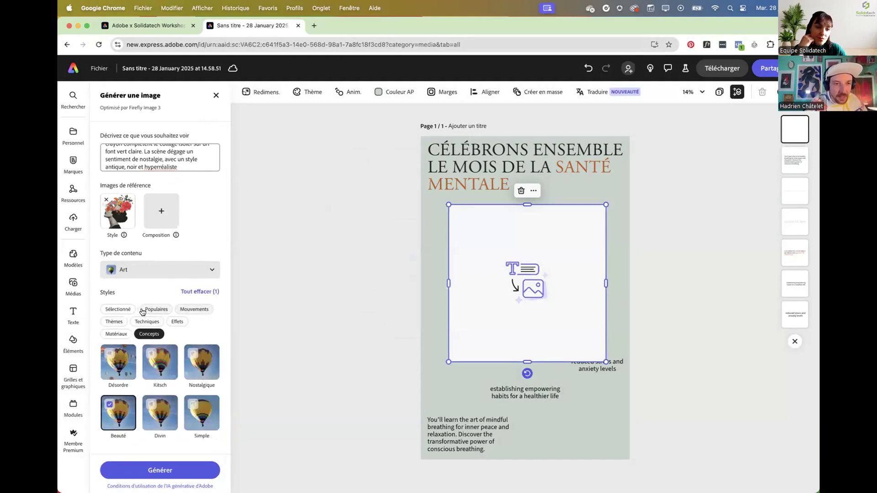
# - Browse the popular, movement and theme styles and add the "Collage" theme style
pyautogui.click(156, 309)
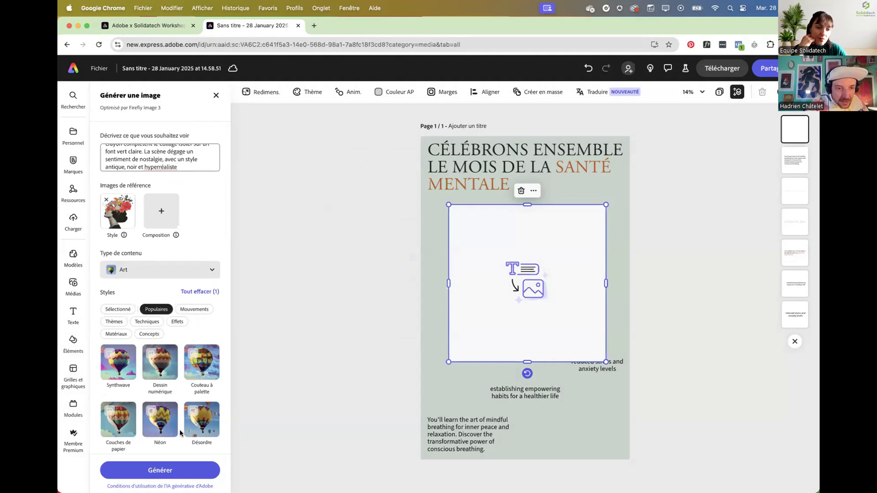
pyautogui.scroll(-1, 180, 433)
pyautogui.click(194, 297)
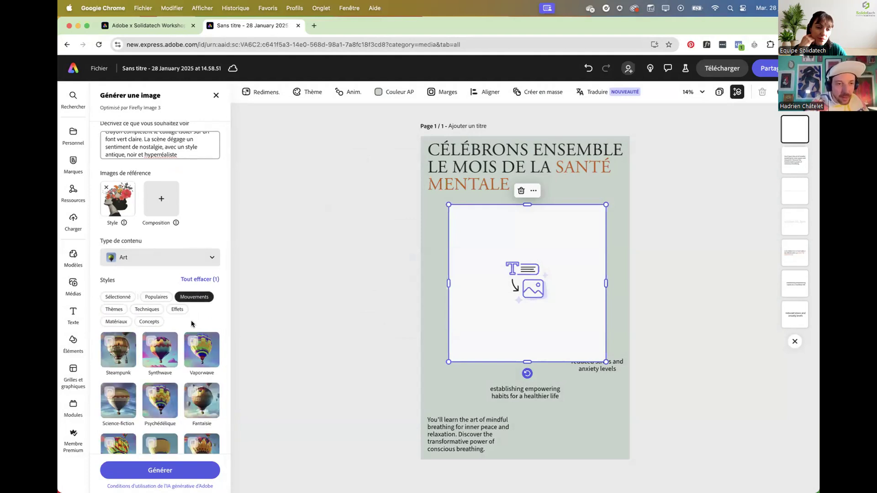
pyautogui.scroll(-4, 185, 327)
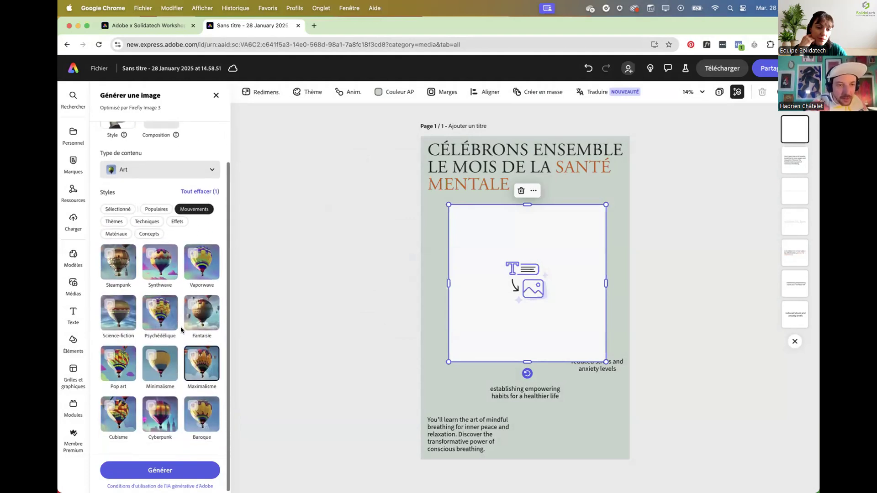
pyautogui.click(118, 222)
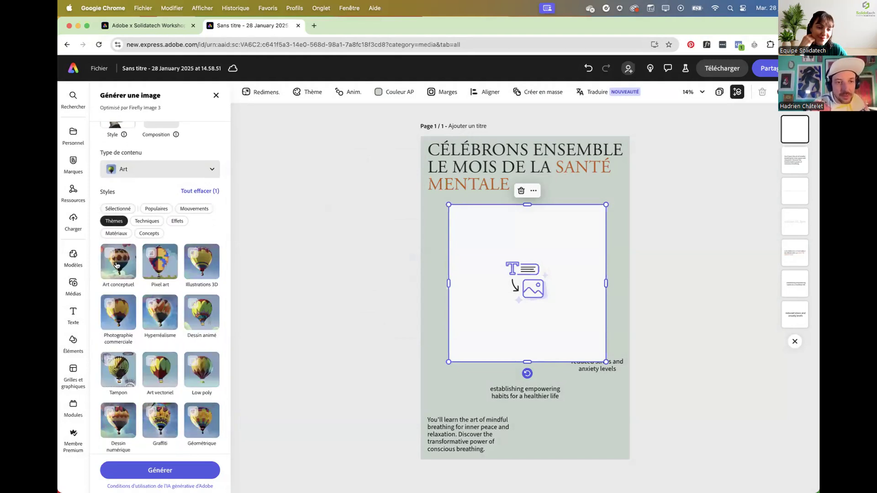
pyautogui.scroll(-1, 186, 329)
pyautogui.scroll(-3, 186, 330)
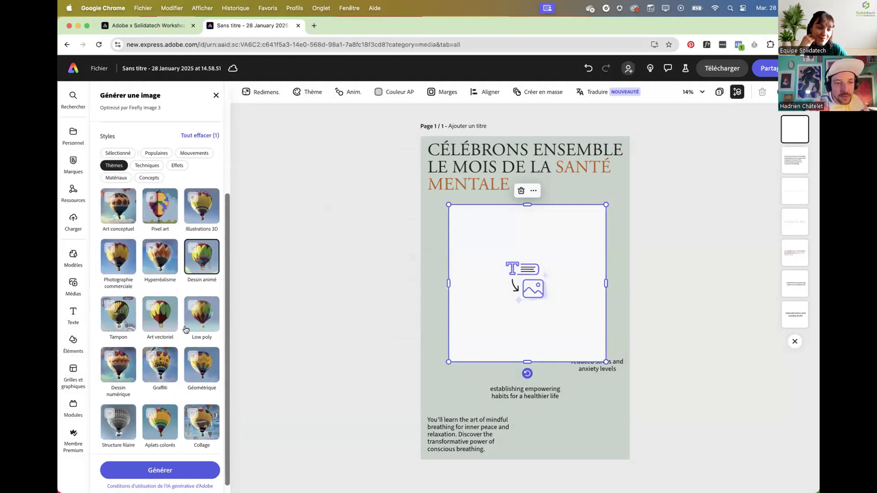
pyautogui.click(204, 426)
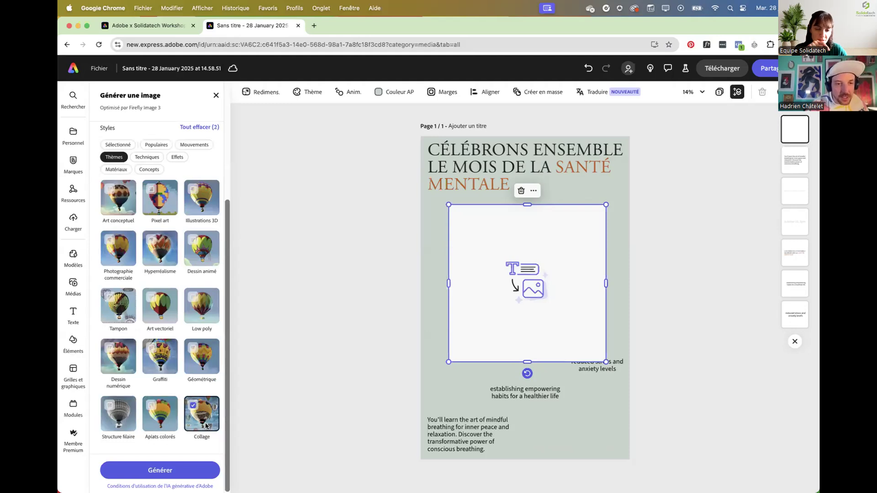
# - Review the concept styles and generate the image with the "Beauté" and "Collage" styles
pyautogui.scroll(1, 165, 178)
pyautogui.click(149, 186)
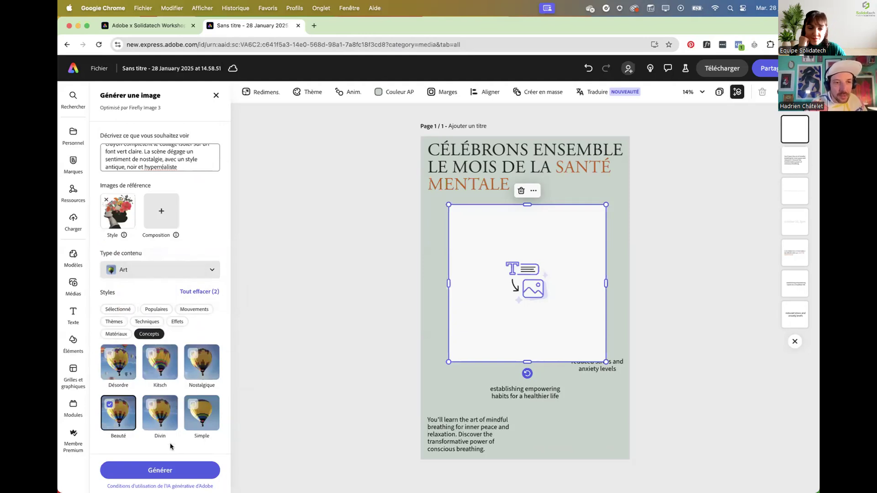
pyautogui.click(175, 469)
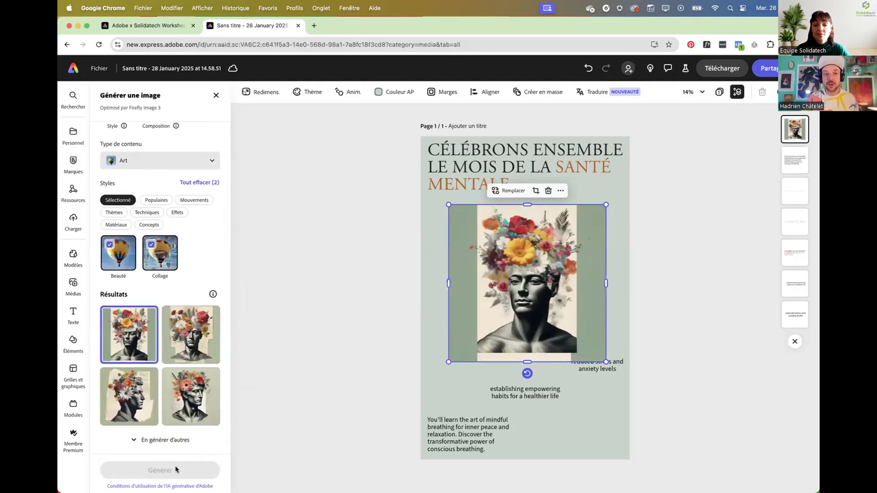
# - Compare the generated variants and keep the fourth one, the bust with pencils beside the flowers
pyautogui.click(191, 333)
pyautogui.click(143, 398)
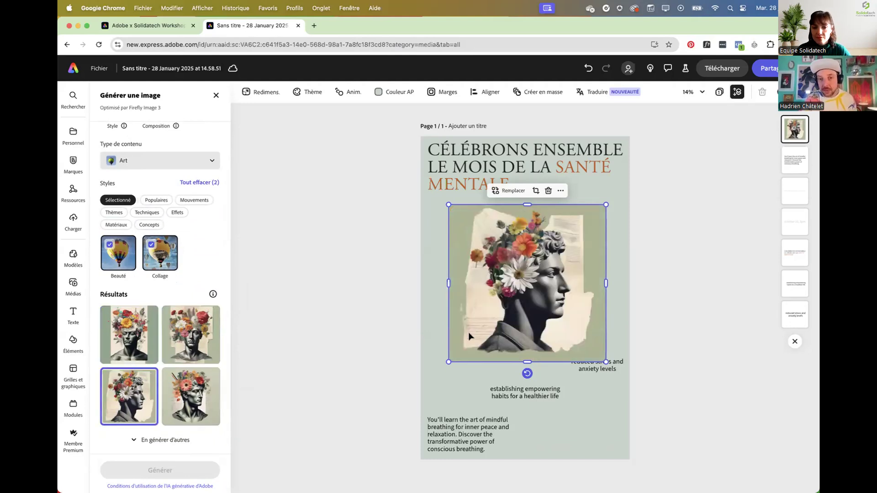
pyautogui.click(186, 350)
pyautogui.click(129, 397)
pyautogui.click(185, 403)
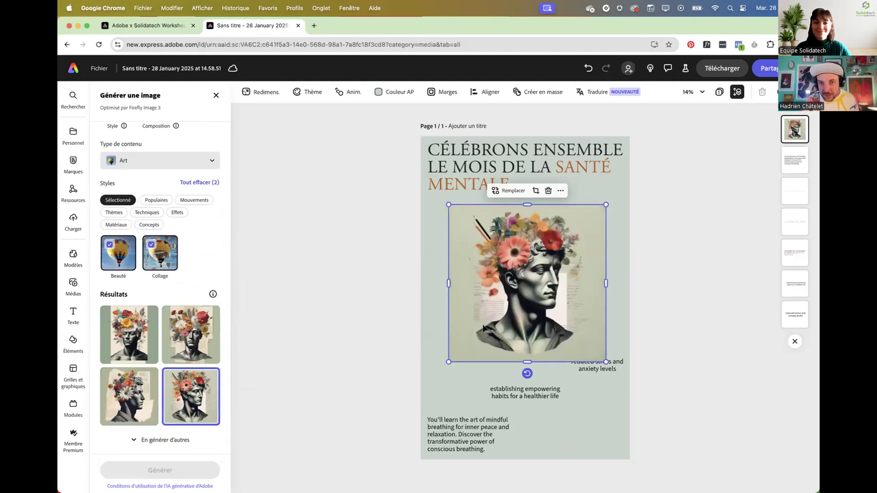
# - Set the poster's background colour to the olive green sampled from the generated image with the eyedropper
pyautogui.click(638, 295)
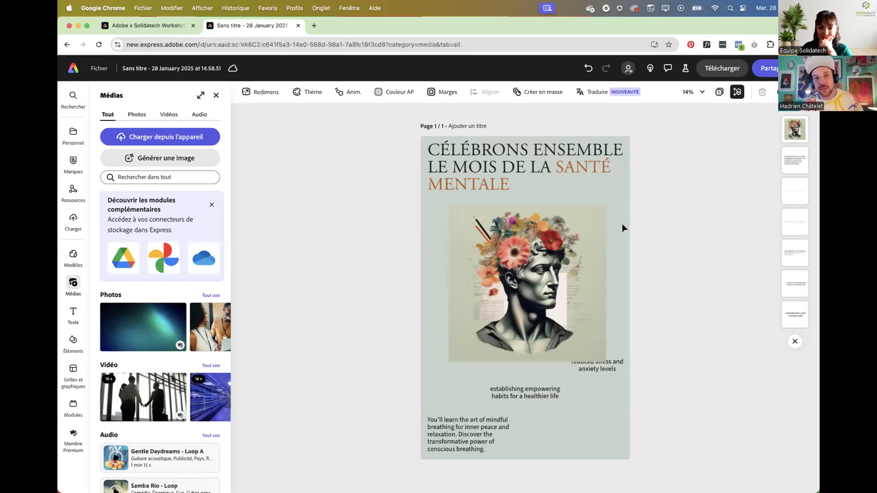
pyautogui.click(382, 92)
pyautogui.click(453, 112)
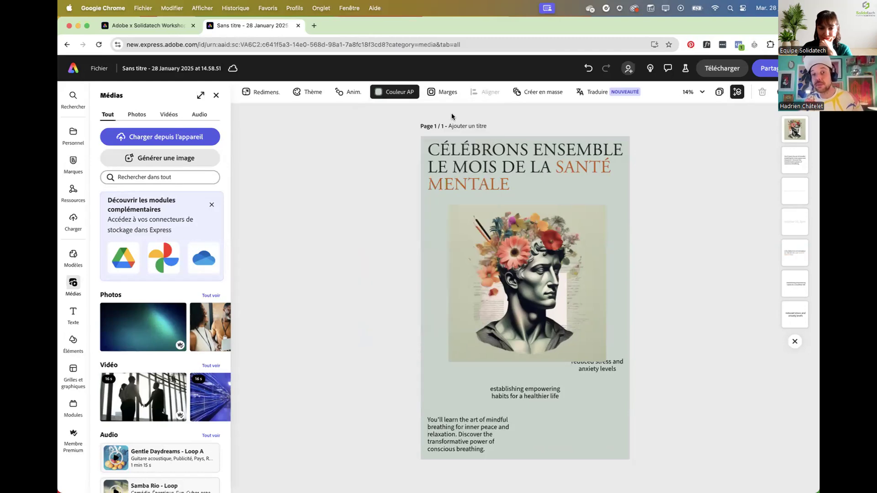
pyautogui.click(582, 193)
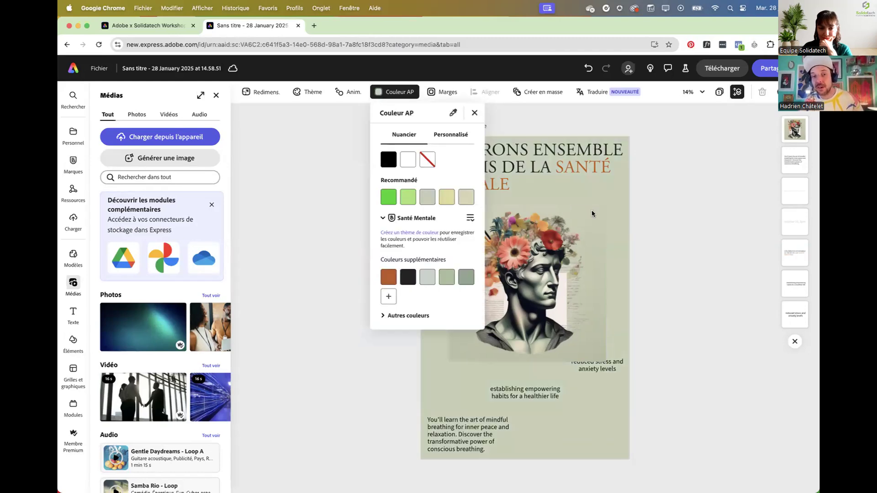
pyautogui.click(642, 253)
pyautogui.click(596, 324)
pyautogui.click(613, 330)
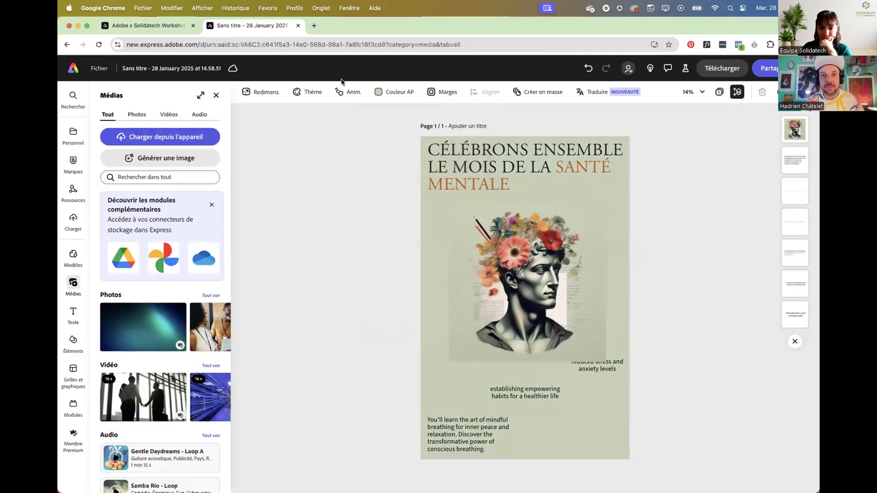
# - Match the poster's background colour more closely to the bust image by sampling the green at the image's lower left with the eyedropper
pyautogui.click(378, 95)
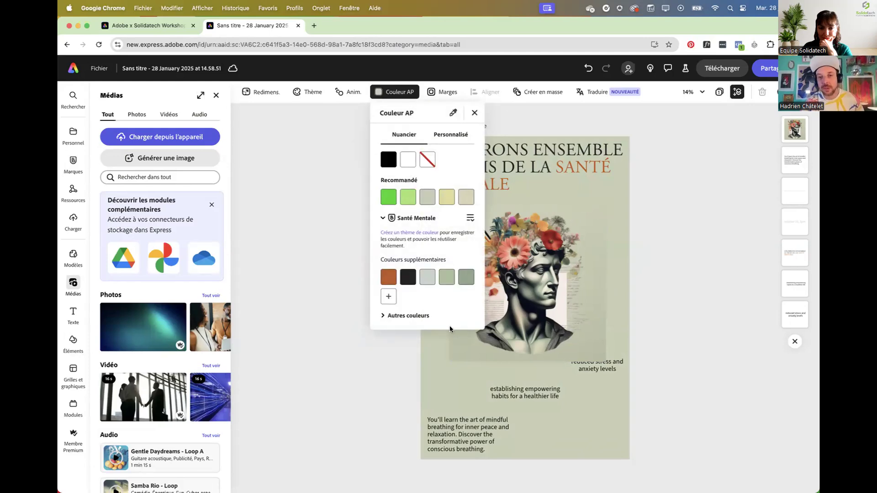
pyautogui.click(453, 112)
pyautogui.click(461, 350)
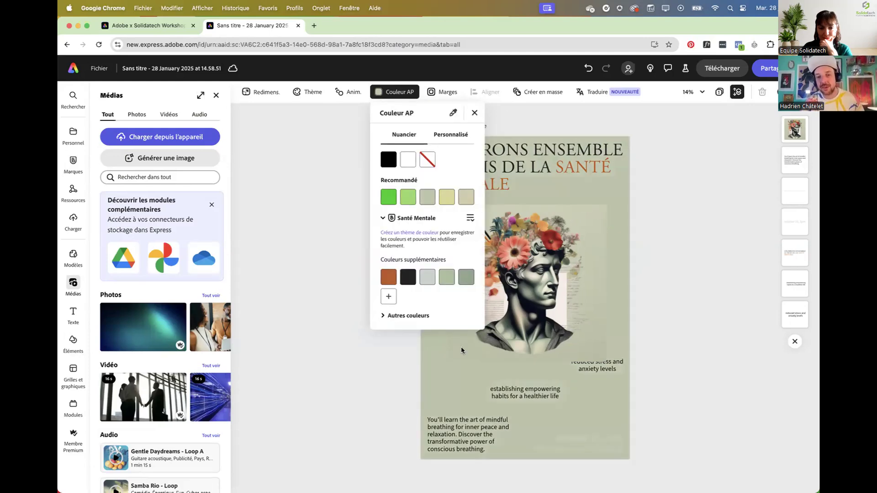
pyautogui.click(683, 342)
# - Lower and enlarge the bust image, send it behind all the texts, and shift the headline slightly down
pyautogui.click(580, 298)
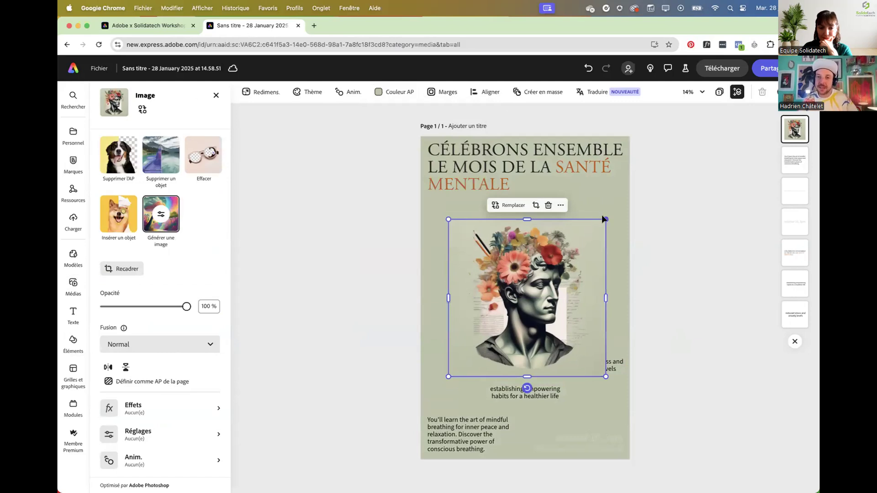
pyautogui.moveTo(604, 219)
pyautogui.mouseDown()
pyautogui.moveTo(613, 201)
pyautogui.moveTo(615, 210)
pyautogui.mouseUp()
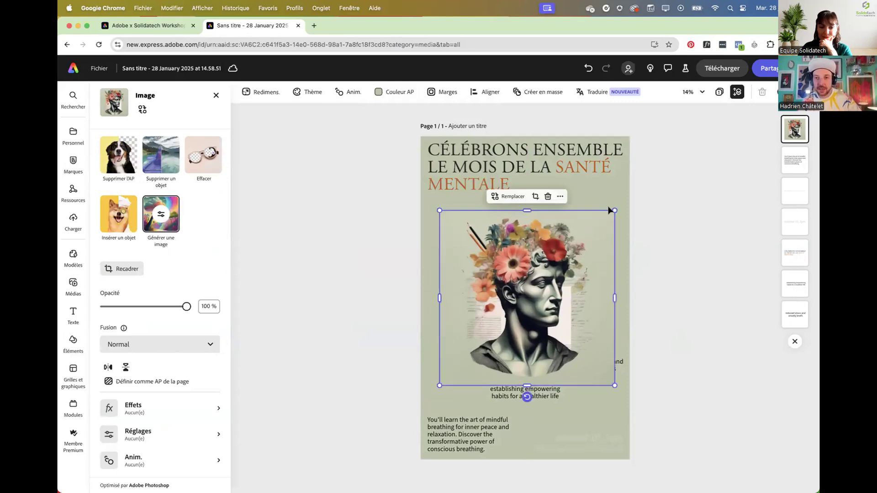
pyautogui.press('Escape')
pyautogui.moveTo(787, 133); pyautogui.dragTo(797, 314)
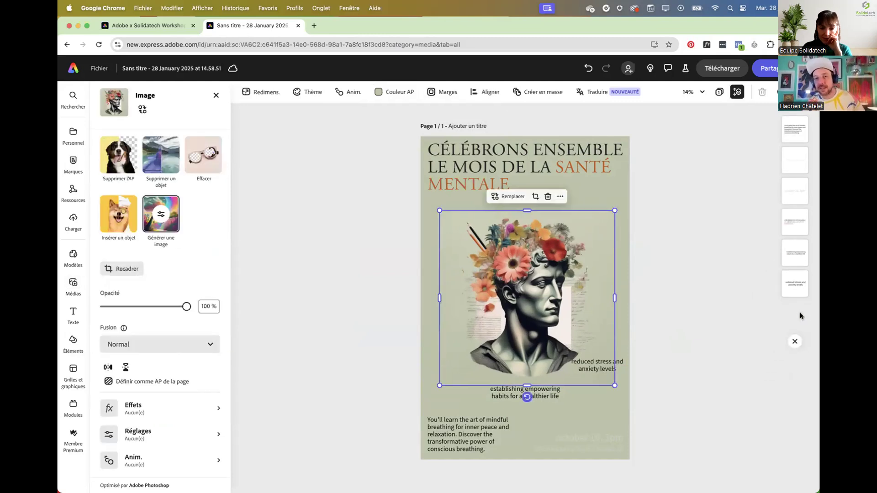
pyautogui.press('Escape')
pyautogui.click(512, 189)
pyautogui.moveTo(510, 188); pyautogui.dragTo(511, 194)
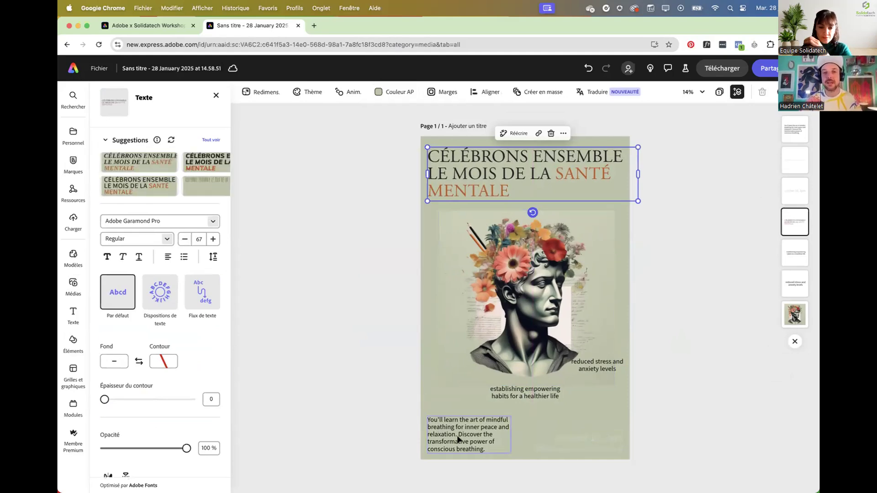
# - Replace the English breathing paragraph with "Rejoignez-nous pour un événement unique dédié à la sensibilisation et au bien-être." copied from Notes
pyautogui.press('super+Tab')
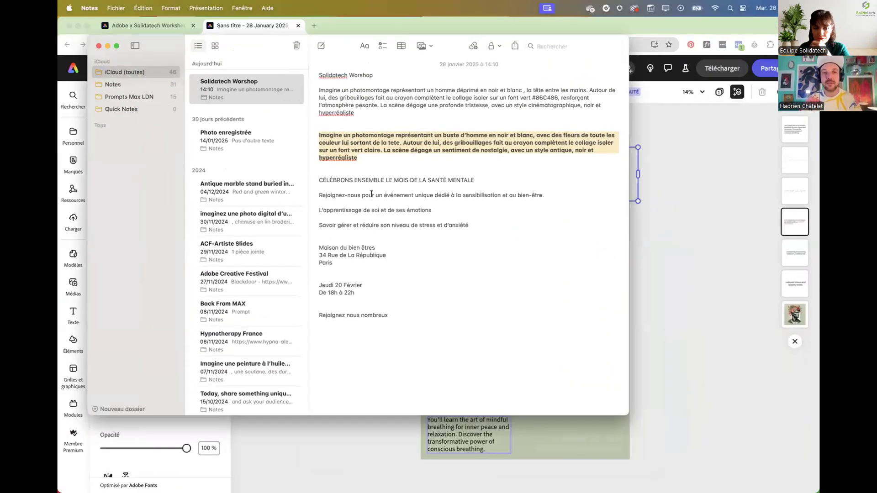
pyautogui.tripleClick(367, 197)
pyautogui.press('super+c')
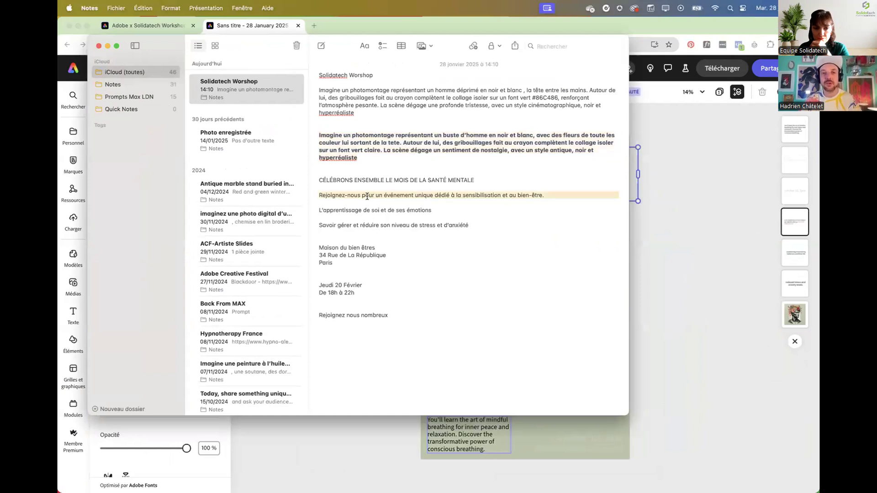
pyautogui.click(520, 437)
pyautogui.click(472, 433)
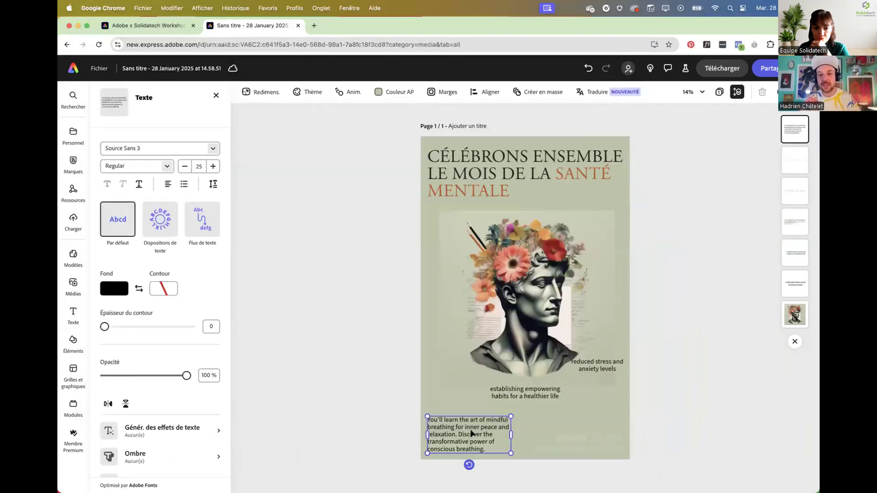
pyautogui.doubleClick(472, 433)
pyautogui.press('super+v')
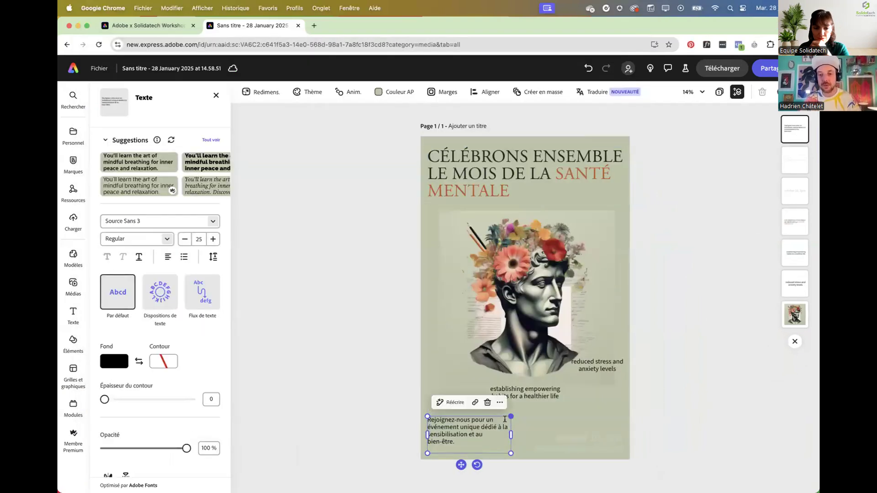
# - Enlarge the "Rejoignez-nous" paragraph to size 32, place it beneath the headline, and lower the bust image to make room
pyautogui.moveTo(510, 416); pyautogui.dragTo(530, 409)
pyautogui.moveTo(472, 465); pyautogui.dragTo(474, 425)
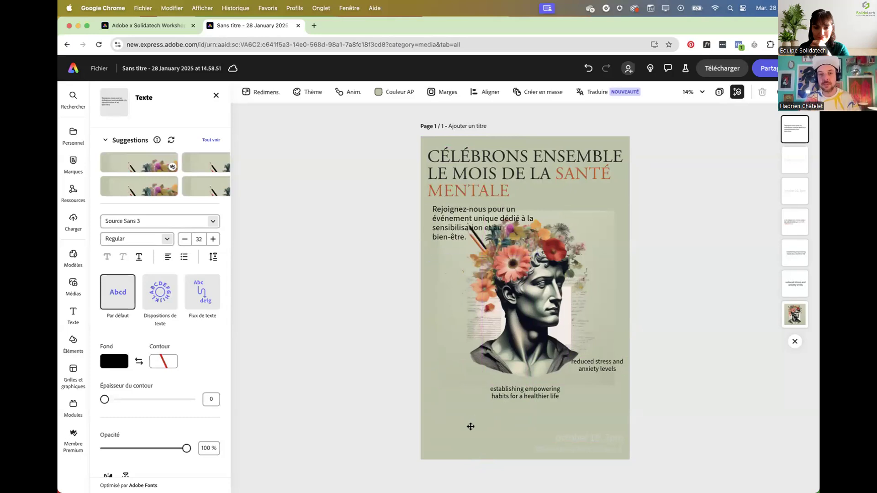
pyautogui.click(568, 306)
pyautogui.moveTo(568, 304); pyautogui.dragTo(566, 339)
pyautogui.moveTo(474, 226)
pyautogui.mouseDown()
pyautogui.moveTo(466, 229)
pyautogui.moveTo(471, 237)
pyautogui.mouseUp()
# - Copy "Jeudi 20 Février De 18h à 22h" from Notes into the pale right-aligned text at the poster's lower right
pyautogui.hotkey('ctrl', 'Up')
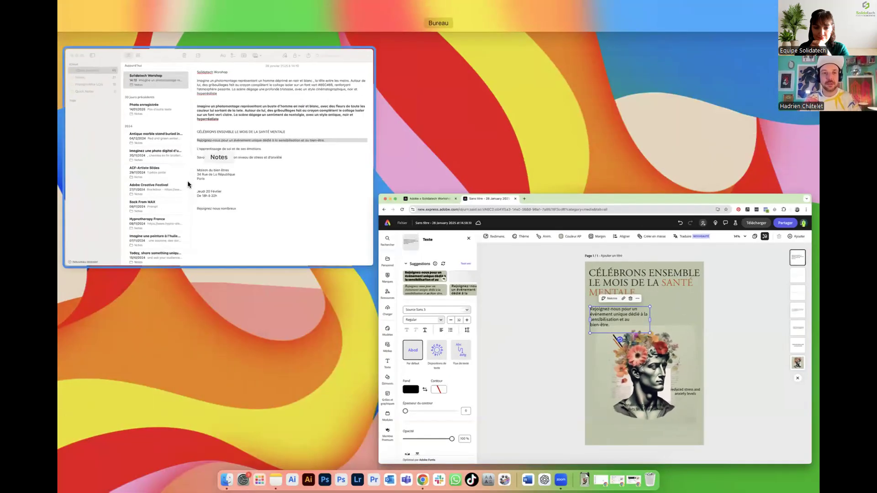
pyautogui.click(190, 184)
pyautogui.tripleClick(338, 291)
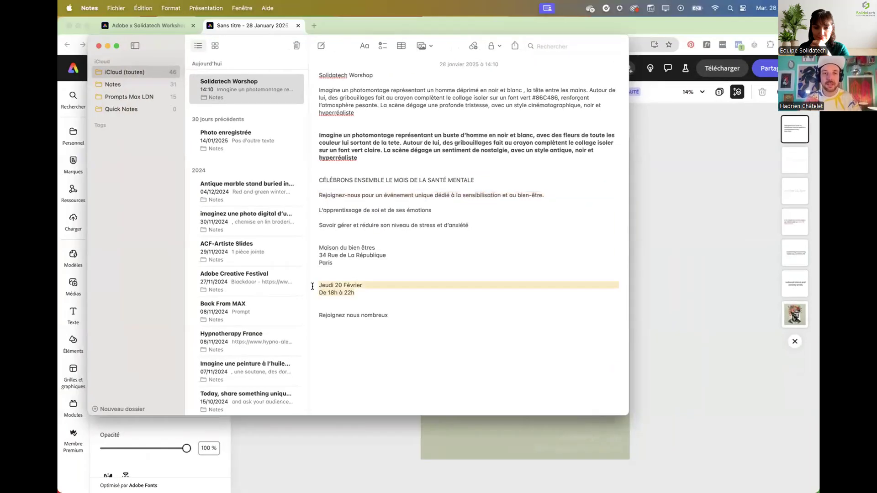
pyautogui.click(764, 361)
pyautogui.doubleClick(590, 440)
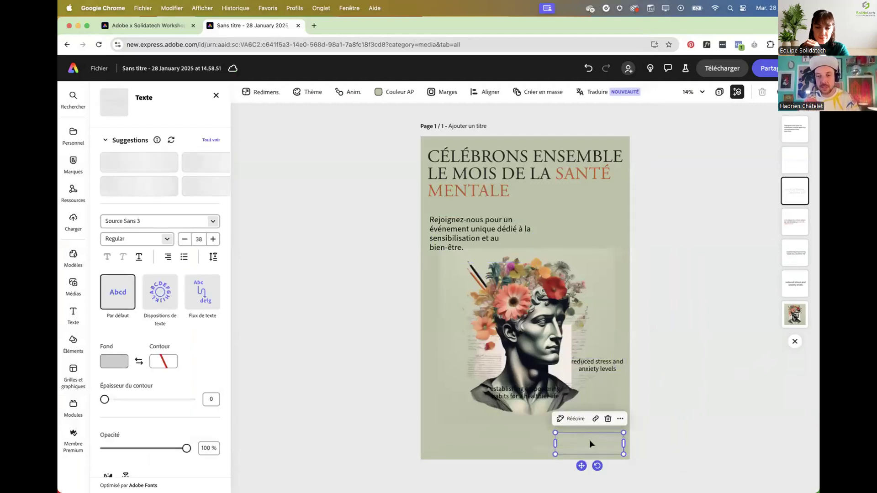
# - Colour the date text with the recommended orange and place it beneath the headline, beside the introductory paragraph at the poster's right margin
pyautogui.press('Escape')
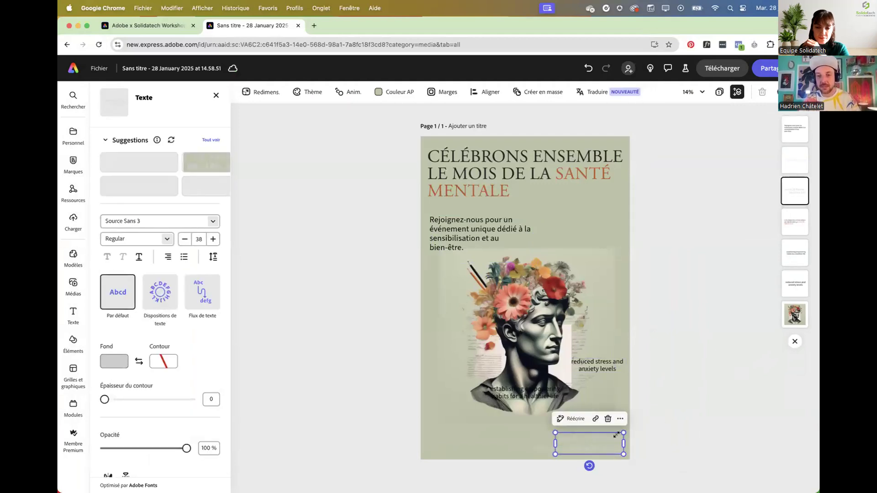
pyautogui.moveTo(605, 437); pyautogui.dragTo(477, 292)
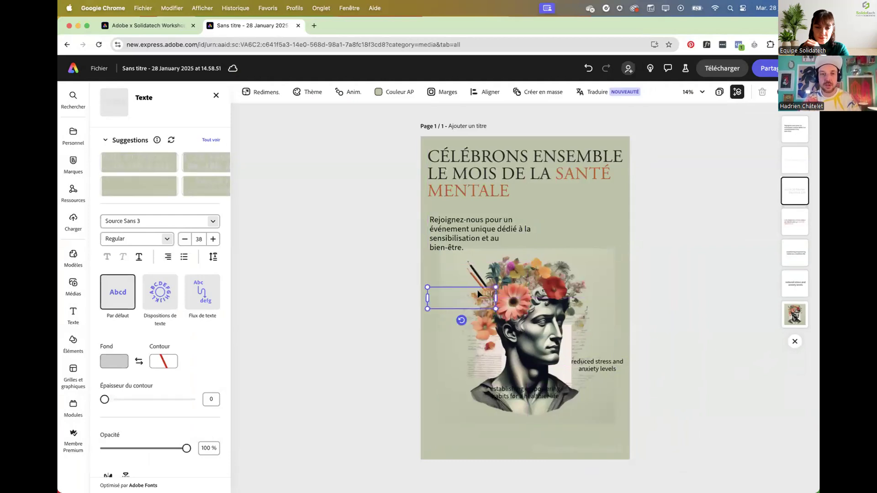
pyautogui.click(114, 362)
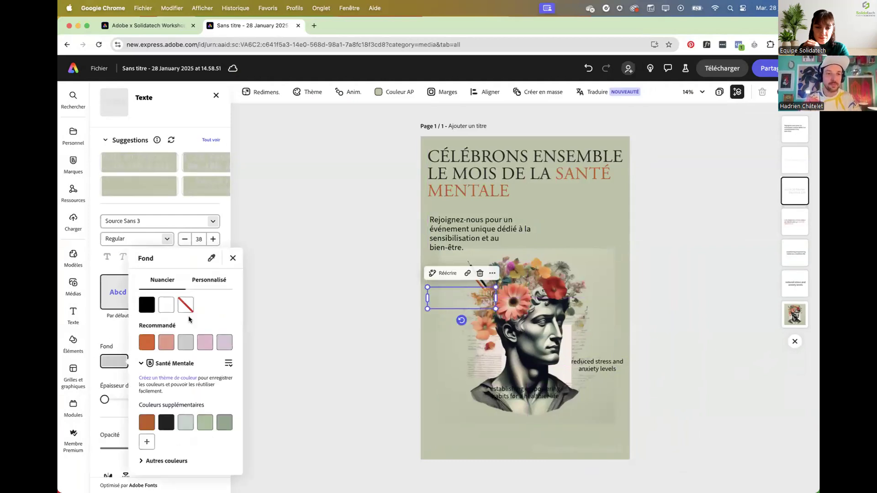
pyautogui.click(146, 342)
pyautogui.moveTo(468, 292); pyautogui.dragTo(593, 222)
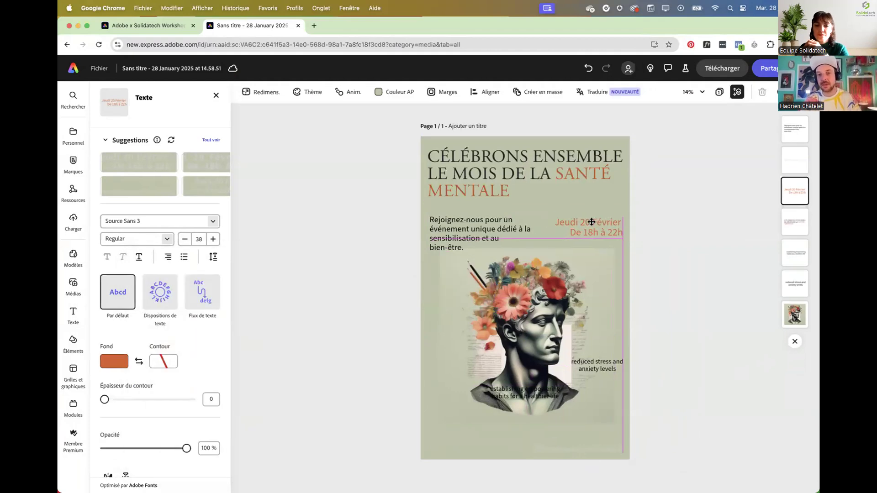
# - Replace the "reduced stress and anxiety levels" text with the venue's name and address copied from Notes
pyautogui.click(598, 367)
pyautogui.hotkey('ctrl', 'Up')
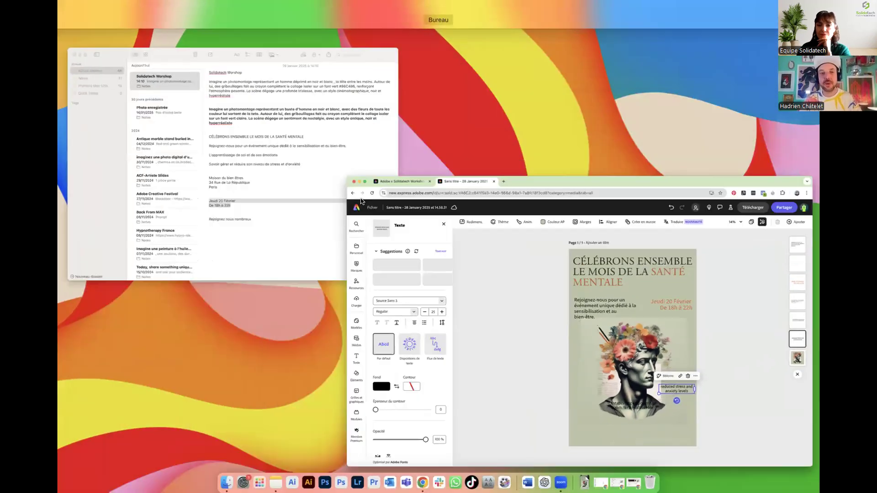
pyautogui.click(253, 182)
pyautogui.moveTo(331, 262); pyautogui.dragTo(318, 250)
pyautogui.press('super+c')
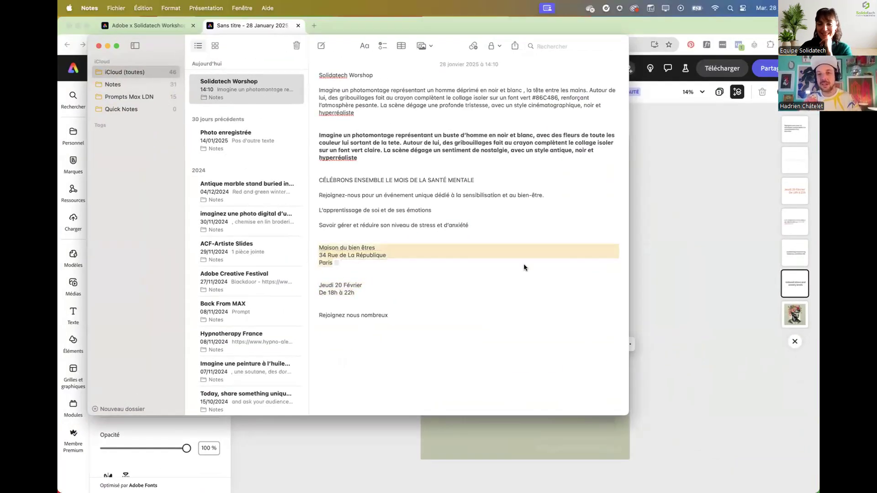
pyautogui.press('super+Tab')
pyautogui.doubleClick(593, 366)
pyautogui.press('super+v')
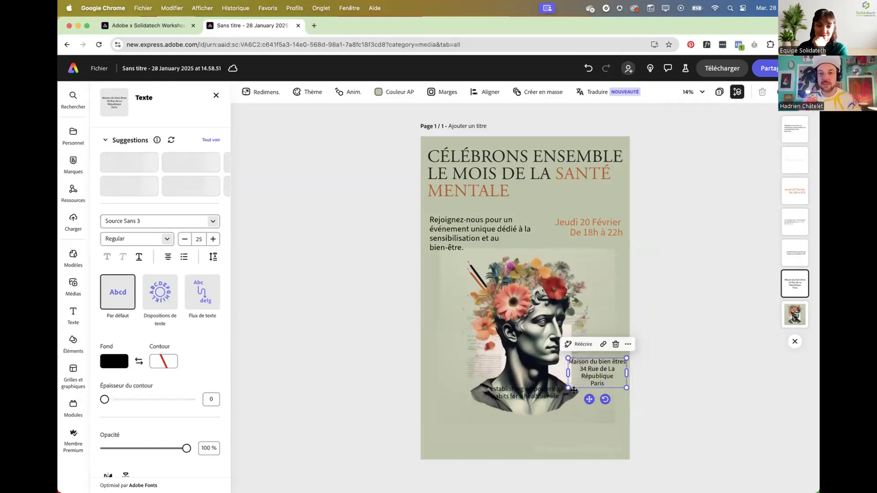
# - Left-align the venue text, widen its box so the street fits on one line, and move it to the poster's lower left corner
pyautogui.press('super+a')
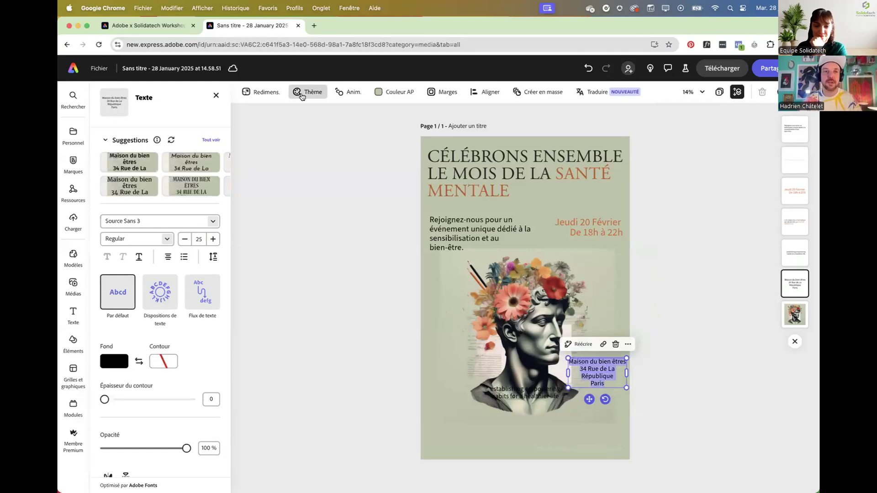
pyautogui.click(168, 255)
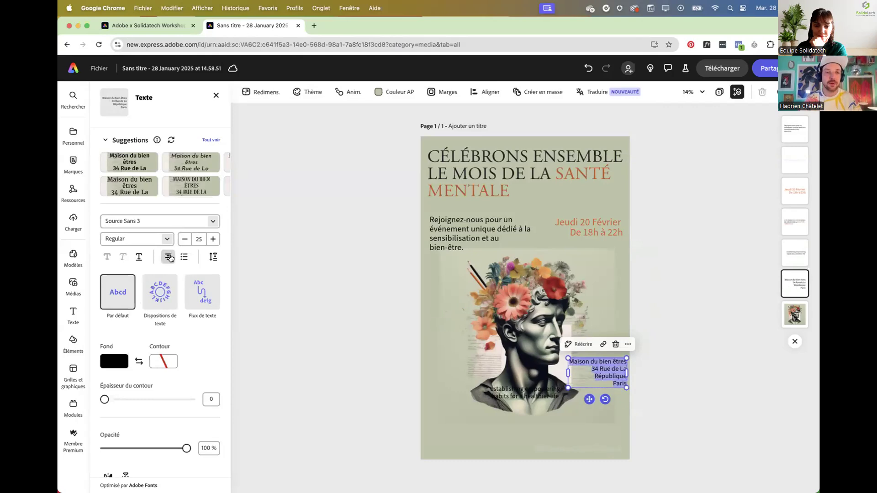
pyautogui.click(168, 256)
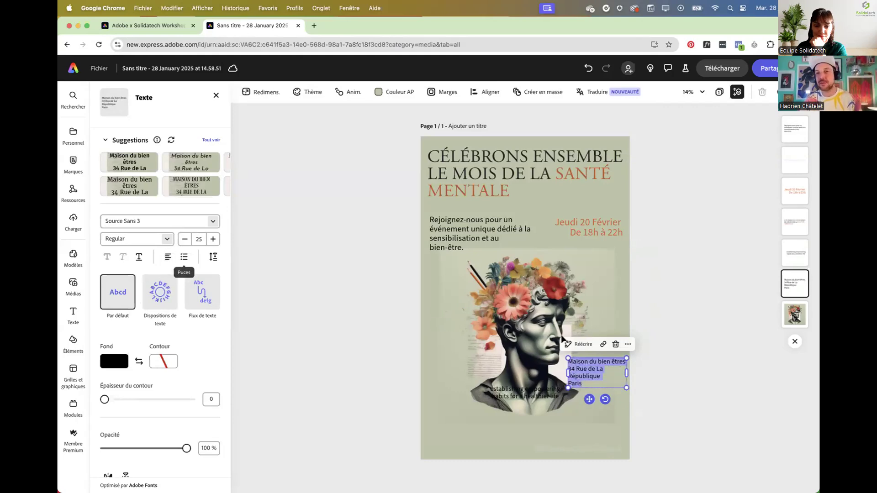
pyautogui.moveTo(627, 373); pyautogui.dragTo(637, 374)
pyautogui.moveTo(595, 392); pyautogui.dragTo(458, 453)
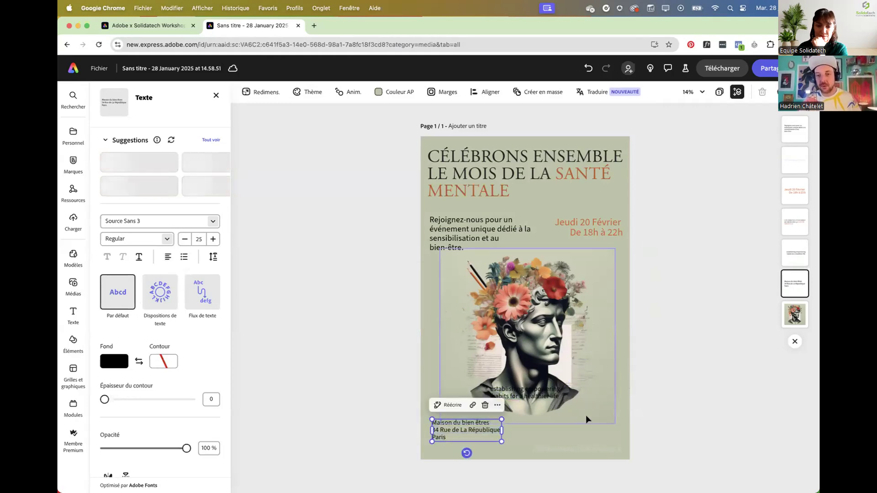
# - Delete the leftover pale text at the poster's lower right and the "establishing empowering habits" text, and nudge the bust image down
pyautogui.click(594, 451)
pyautogui.press('Delete')
pyautogui.click(550, 395)
pyautogui.press('Delete')
pyautogui.click(551, 382)
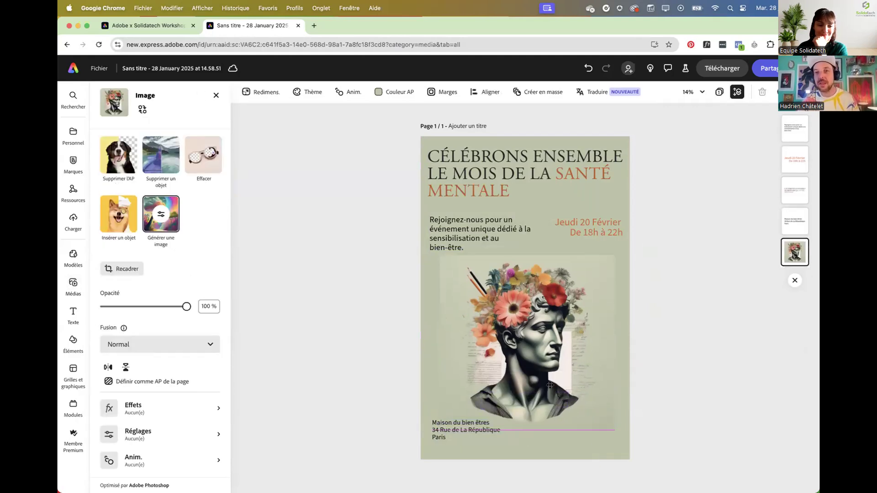
pyautogui.click(641, 370)
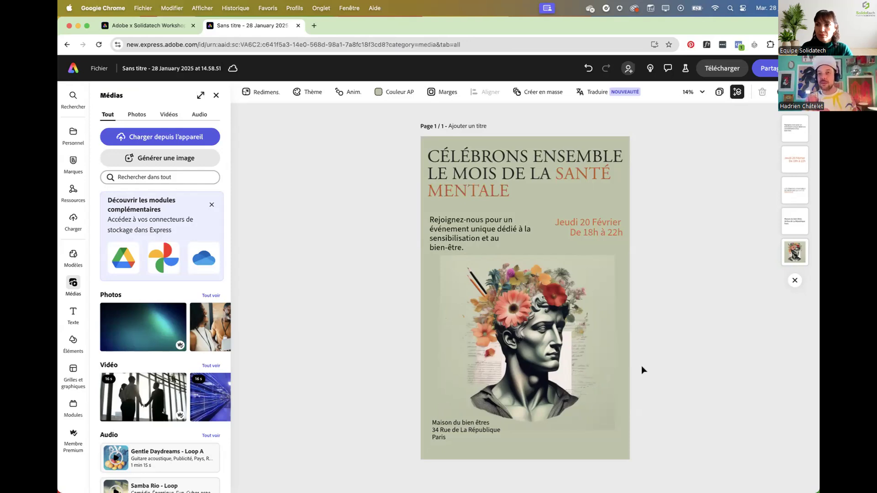
# - Remove the background from the bust image
pyautogui.click(501, 353)
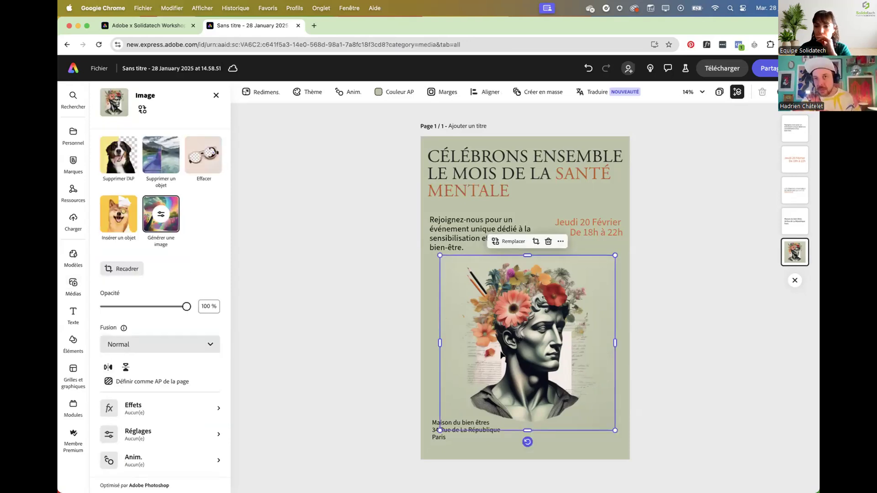
pyautogui.click(639, 328)
pyautogui.click(574, 325)
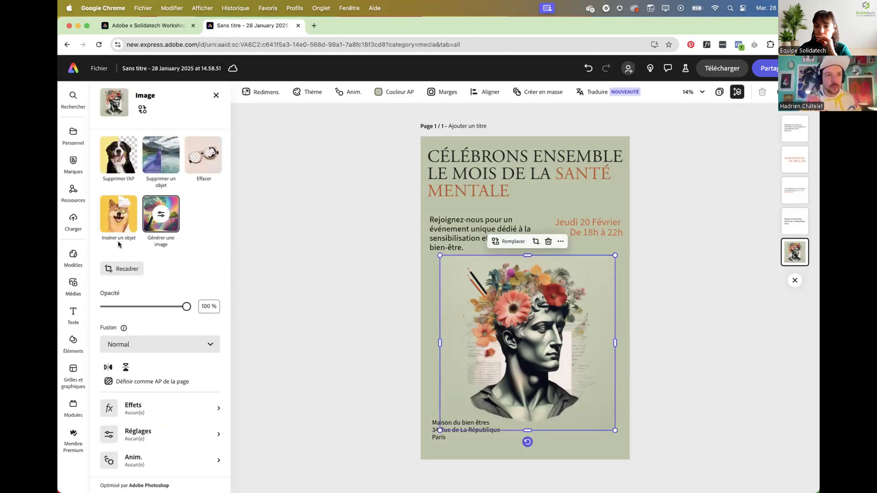
pyautogui.click(115, 166)
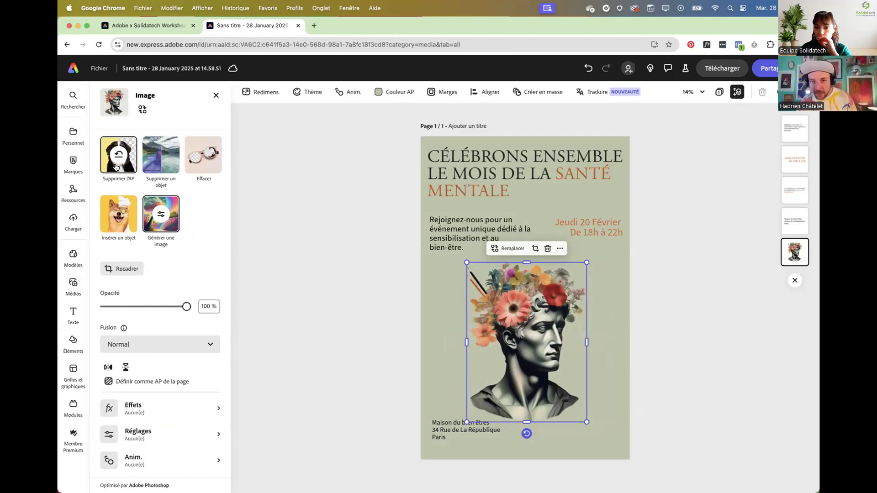
pyautogui.click(598, 300)
pyautogui.click(572, 284)
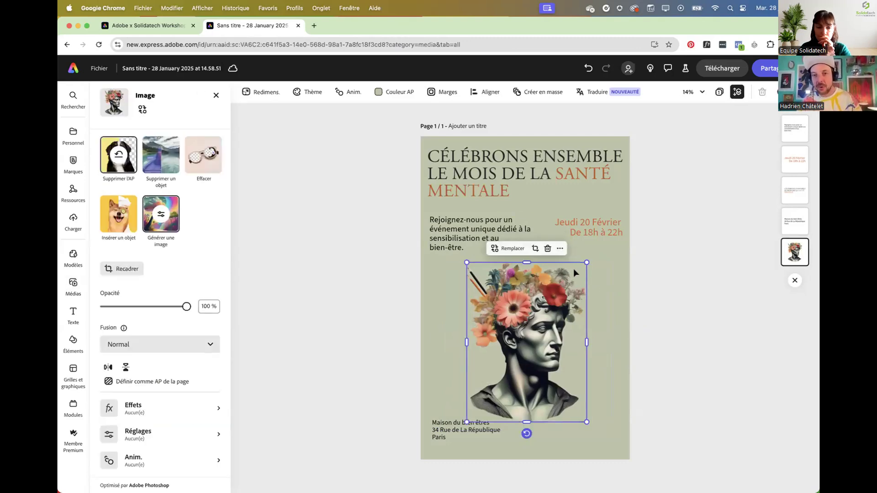
# - Adjust the cut-out bust's size and place it slightly lower, centred beneath the introductory paragraph and date
pyautogui.moveTo(586, 263); pyautogui.dragTo(599, 250)
pyautogui.moveTo(541, 326); pyautogui.dragTo(540, 334)
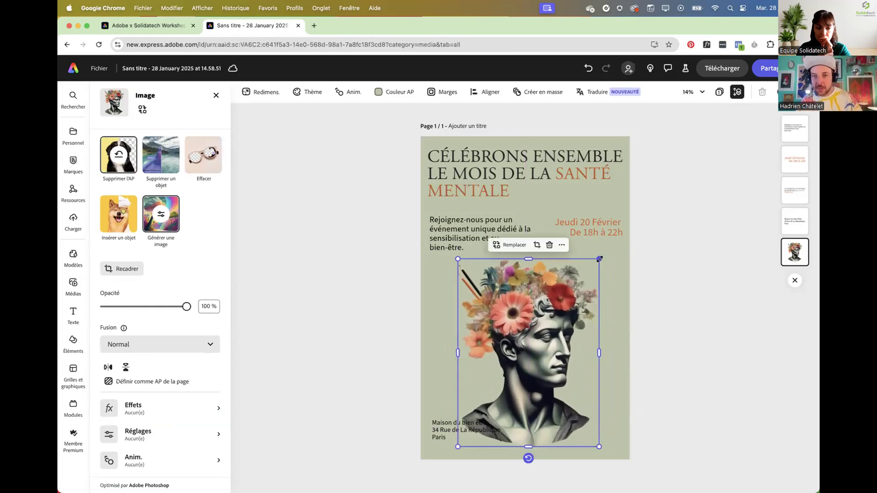
pyautogui.moveTo(599, 259); pyautogui.dragTo(589, 272)
pyautogui.moveTo(550, 319); pyautogui.dragTo(550, 313)
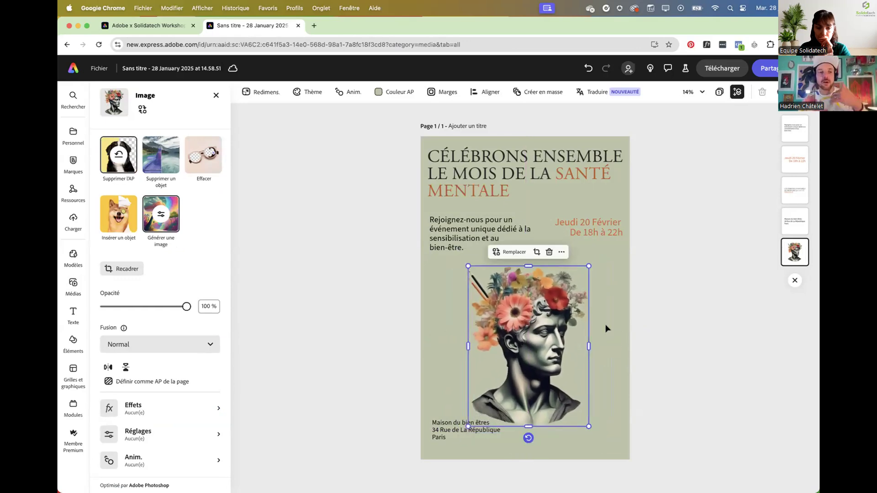
pyautogui.click(678, 333)
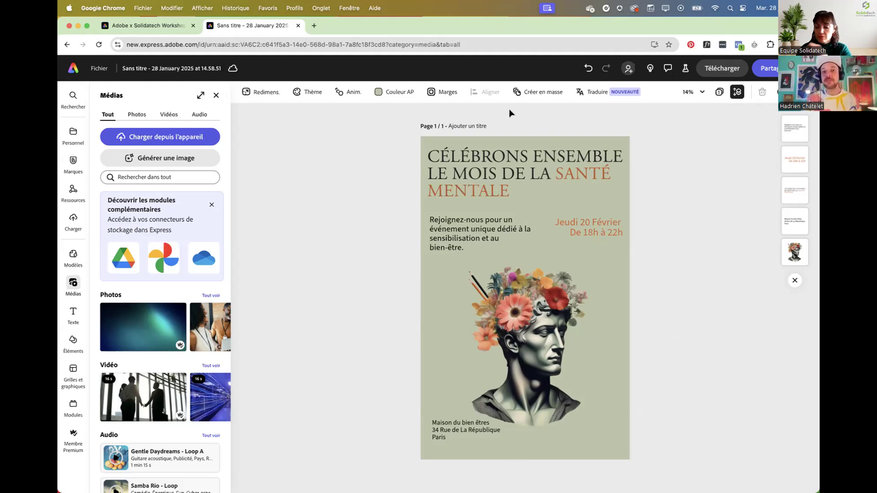
# - Show the margins and the bleed area on the poster
pyautogui.click(448, 92)
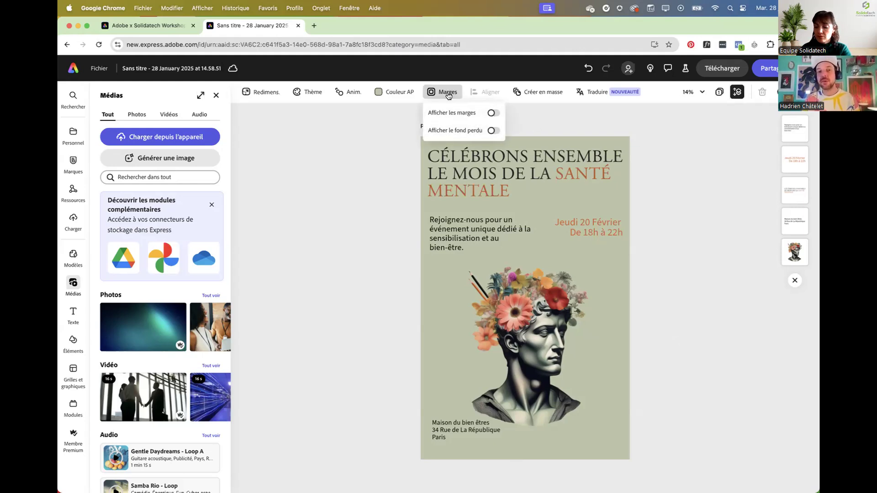
pyautogui.click(493, 113)
pyautogui.click(494, 130)
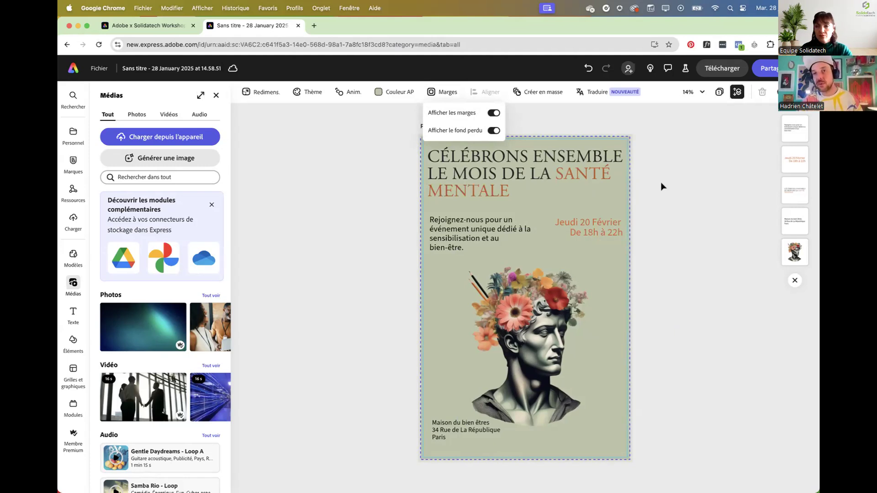
# - Set the download format to PDF Impression, try the crop marks and bleed options, and leave the download settings without exporting
pyautogui.click(733, 71)
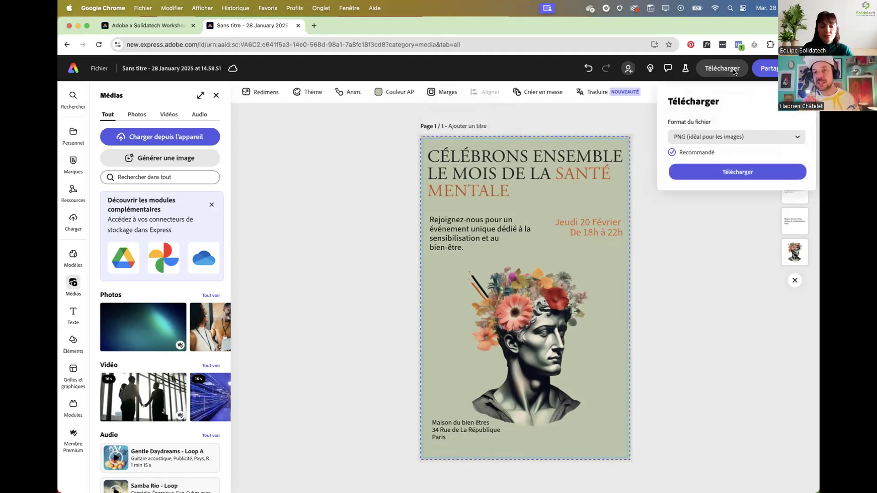
pyautogui.click(724, 136)
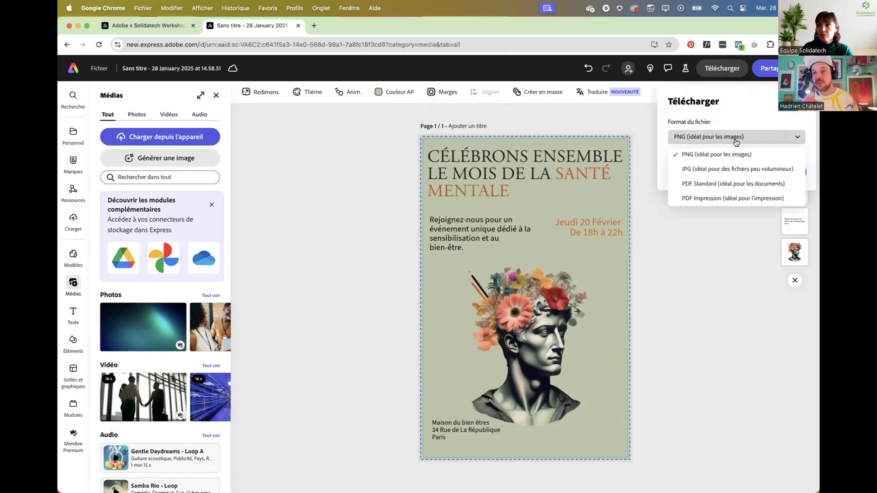
pyautogui.click(733, 199)
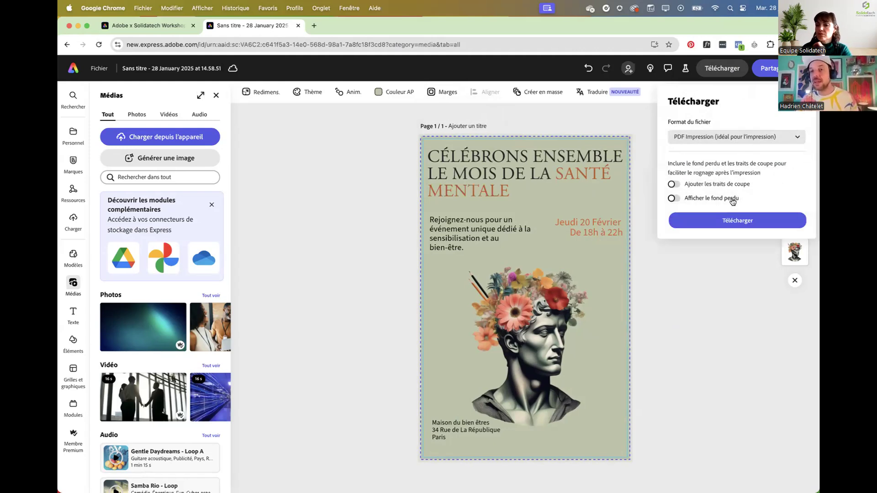
pyautogui.click(674, 185)
pyautogui.click(674, 199)
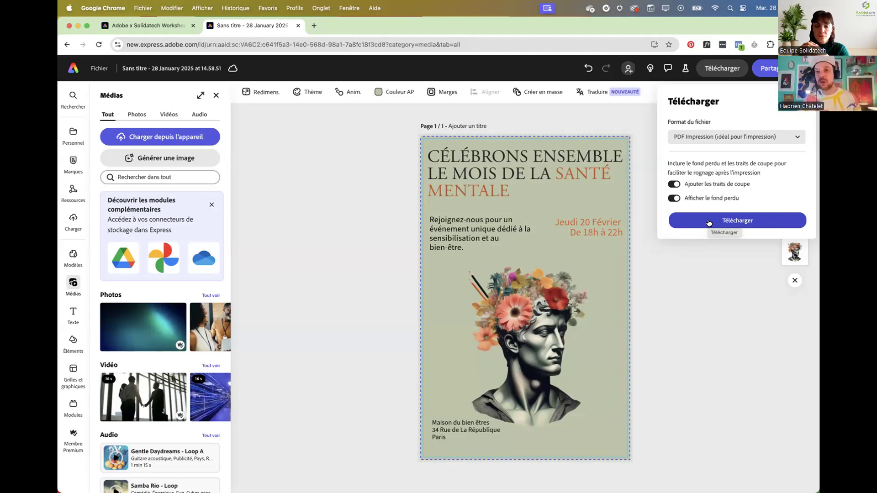
pyautogui.click(674, 184)
pyautogui.click(673, 198)
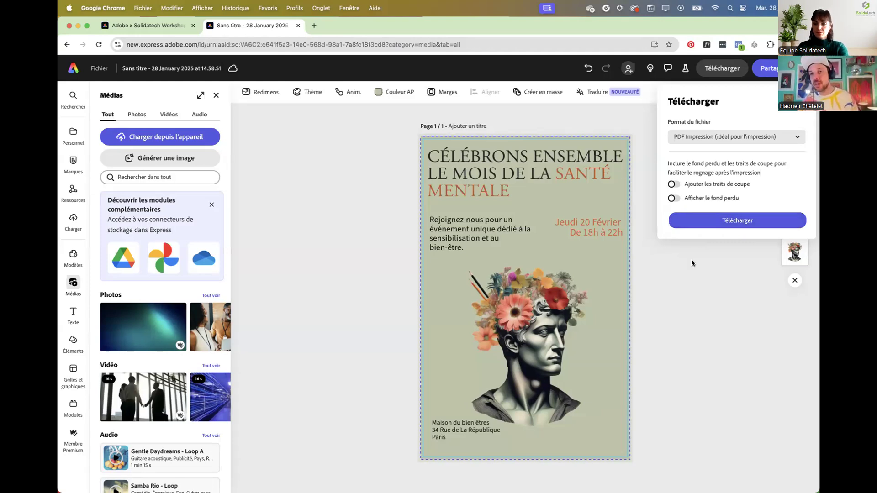
pyautogui.click(700, 279)
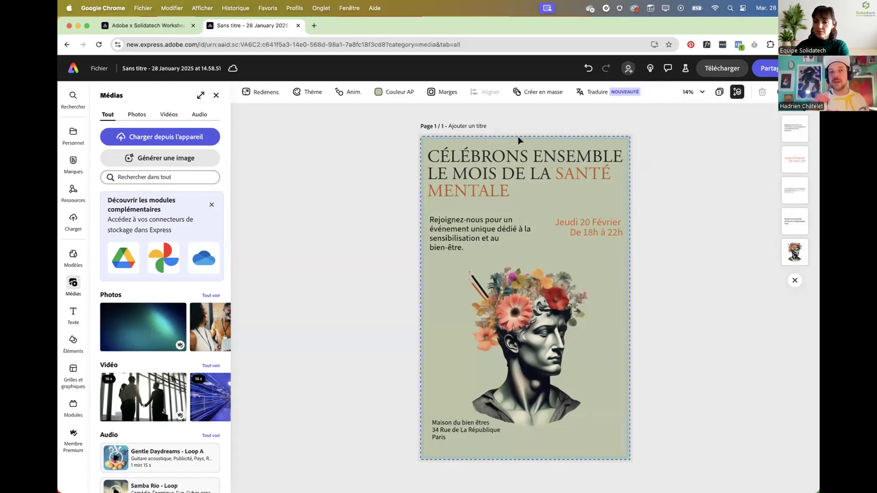
# - Hide the margins and the bleed area on the poster again
pyautogui.click(442, 92)
pyautogui.click(494, 114)
pyautogui.click(494, 131)
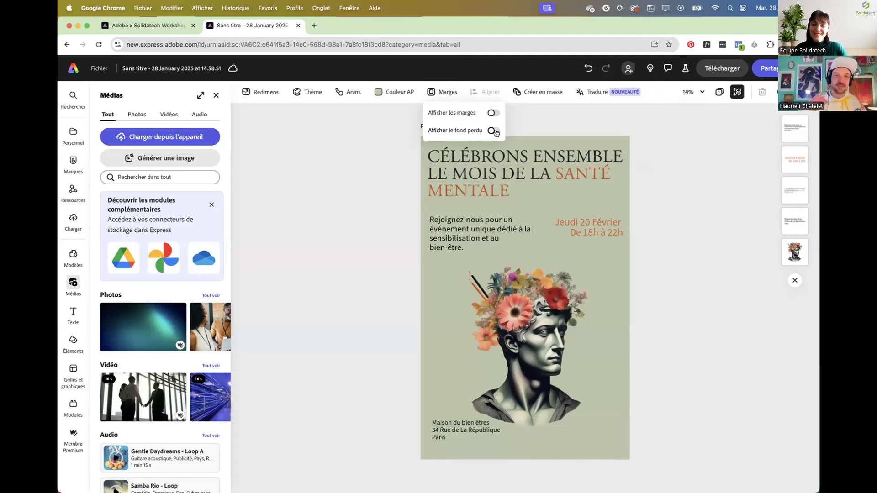
pyautogui.click(277, 138)
# - Examine the resize formats offered for the poster, including the social media, video and suggested print sizes
pyautogui.click(260, 93)
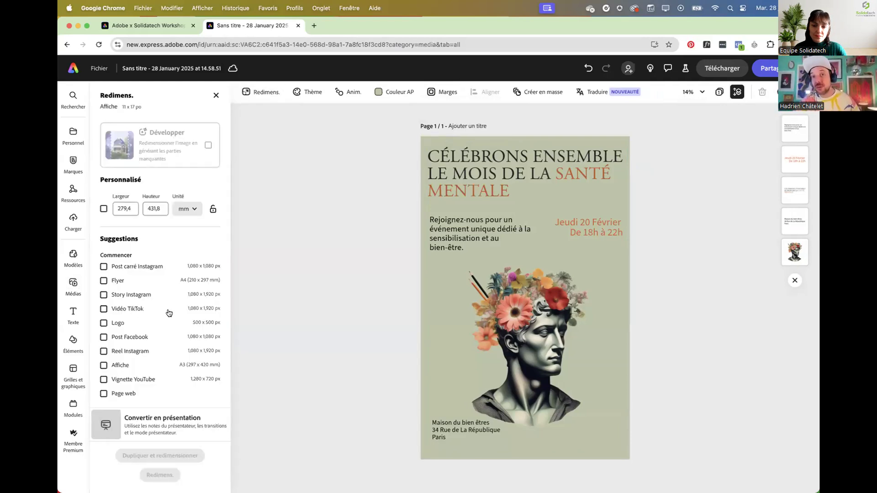
pyautogui.scroll(-10, 155, 310)
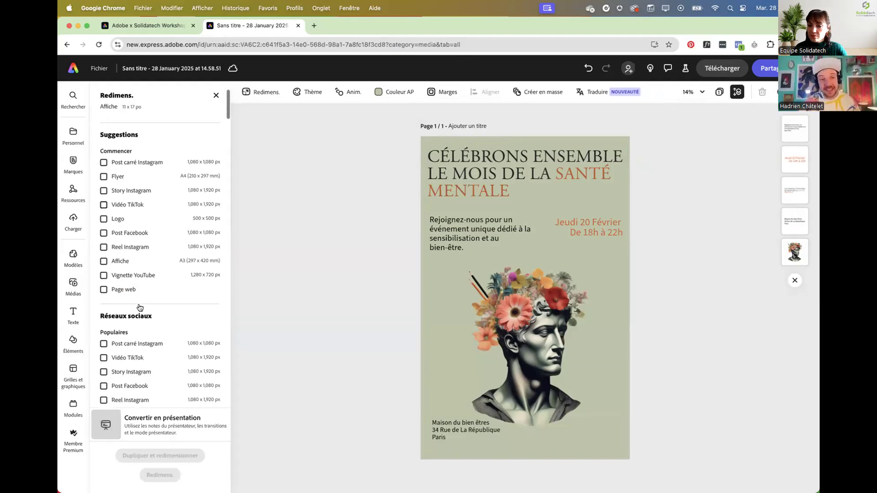
pyautogui.scroll(-15, 139, 303)
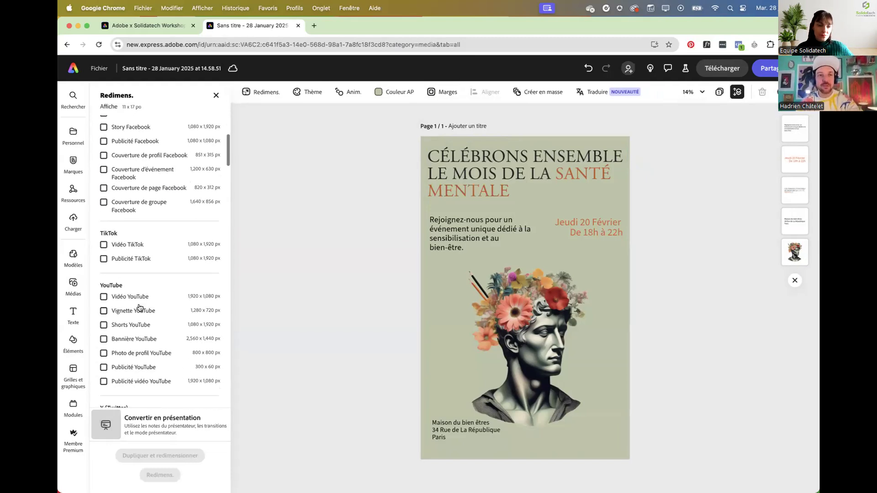
pyautogui.scroll(-15, 140, 308)
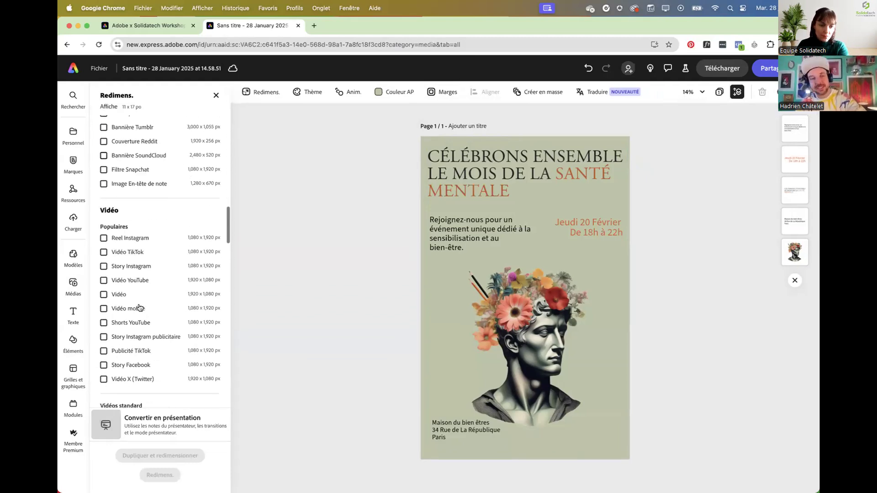
pyautogui.scroll(15, 140, 308)
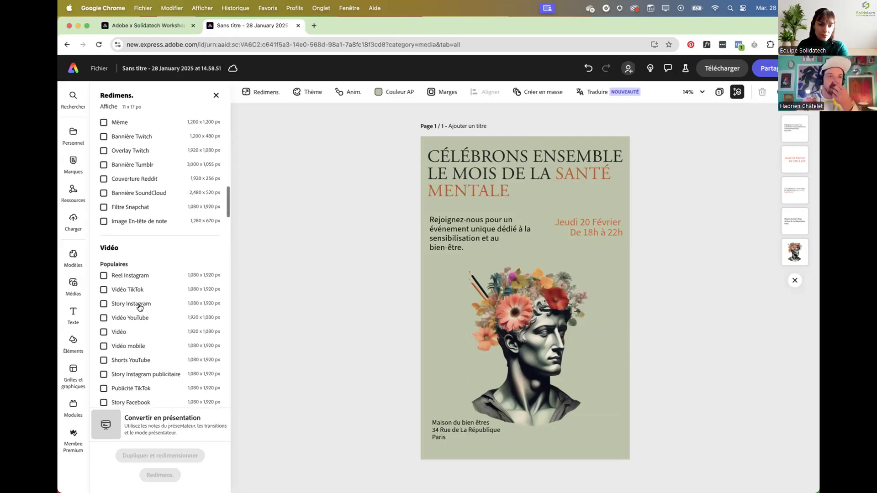
pyautogui.scroll(15, 139, 307)
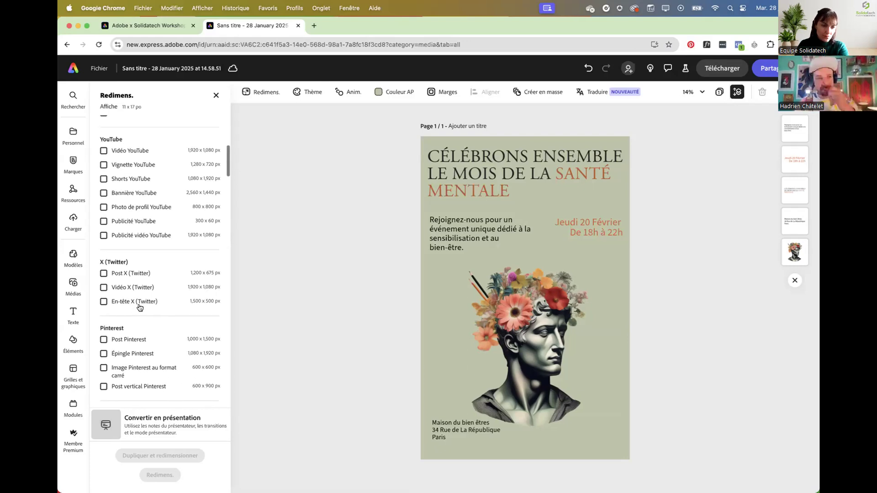
pyautogui.scroll(15, 140, 307)
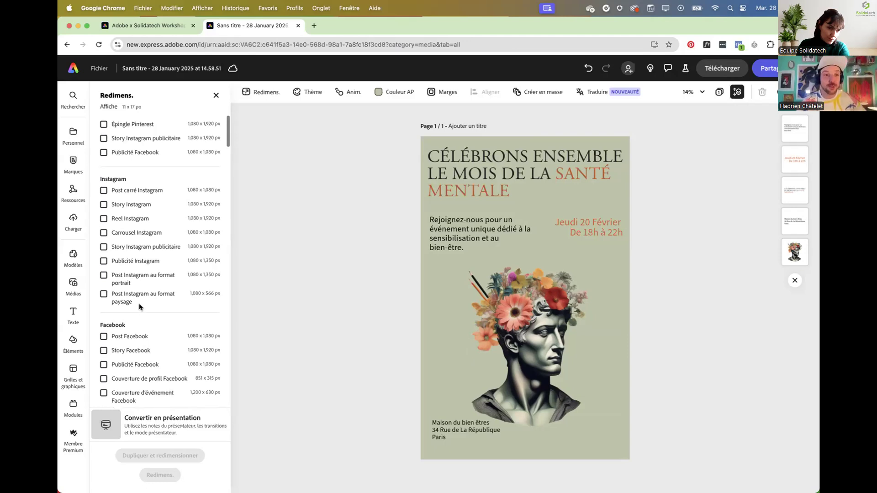
pyautogui.scroll(10, 139, 308)
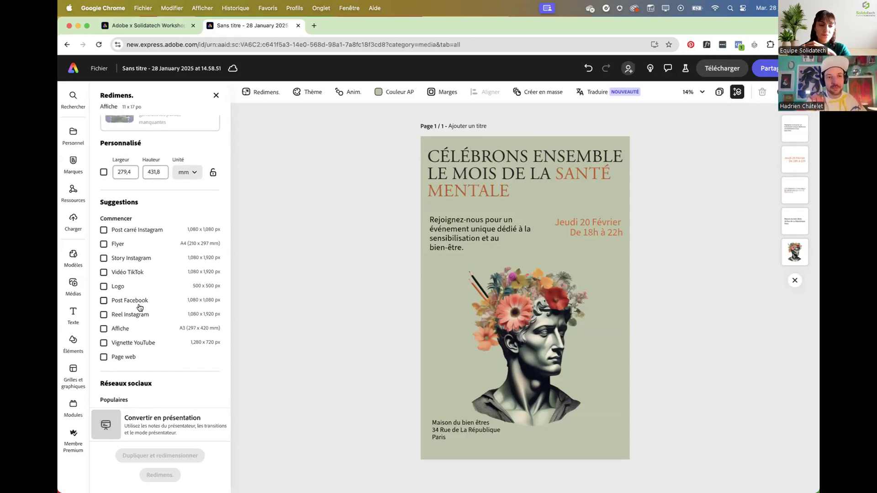
pyautogui.scroll(-1, 140, 307)
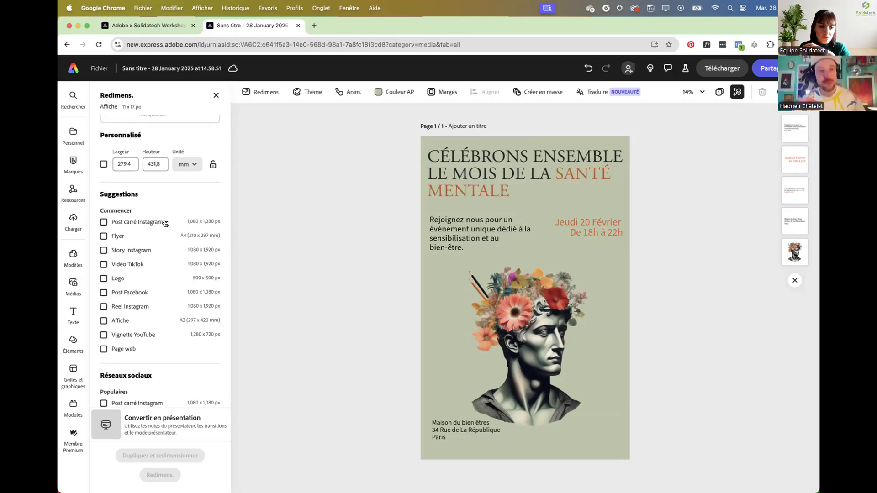
pyautogui.scroll(-2, 165, 223)
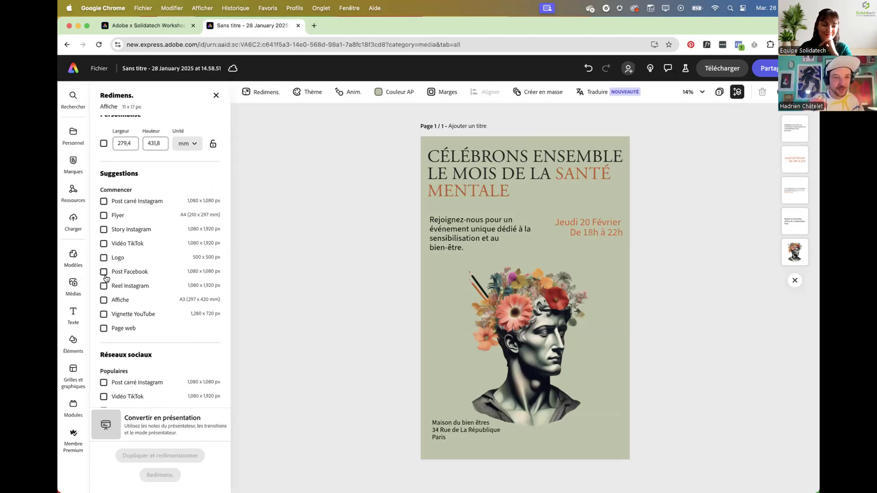
# - Duplicate and resize the poster to the Post Facebook and Story Instagram formats
pyautogui.click(103, 272)
pyautogui.scroll(-5, 159, 295)
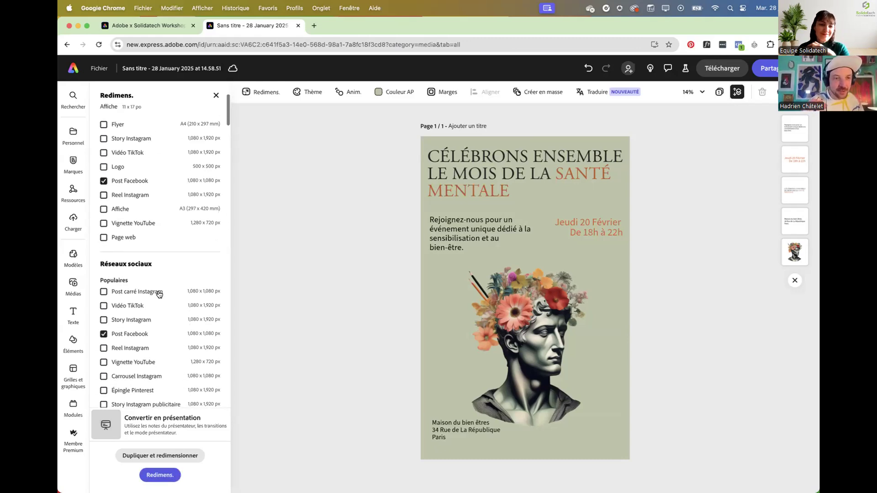
pyautogui.click(103, 139)
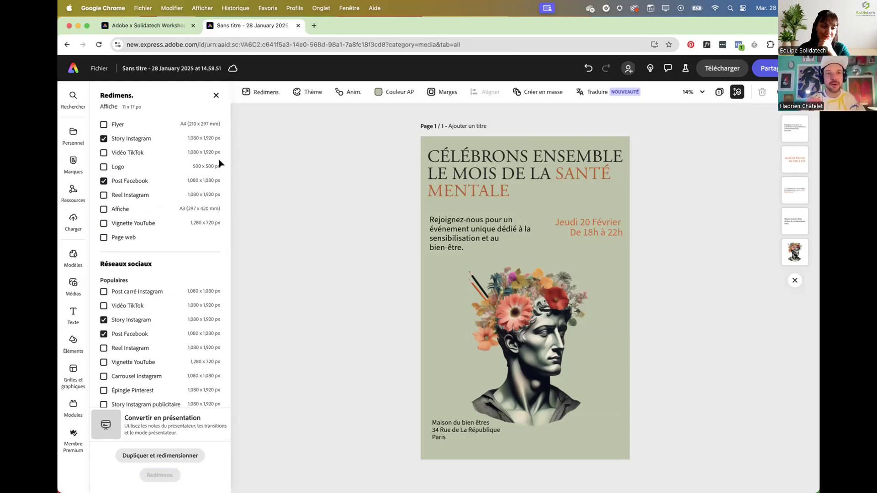
pyautogui.click(169, 456)
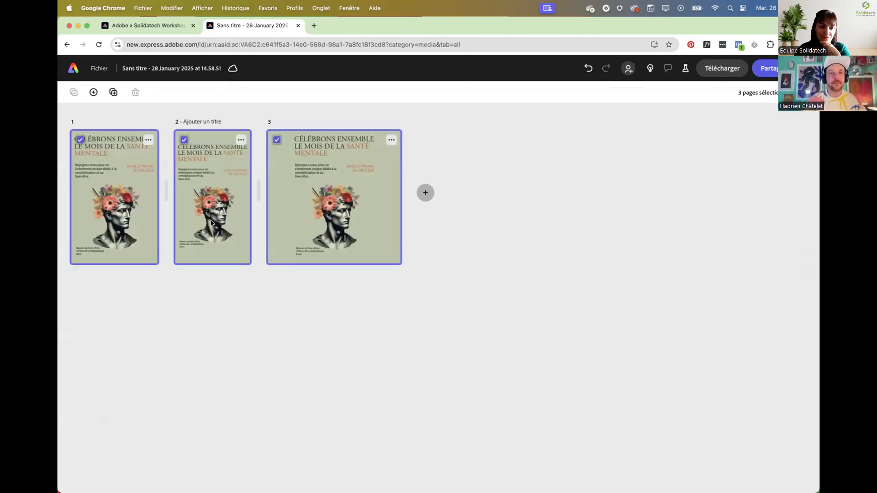
# - View the Story Instagram version of the poster and go on to the Post Facebook version
pyautogui.click(214, 239)
pyautogui.doubleClick(214, 219)
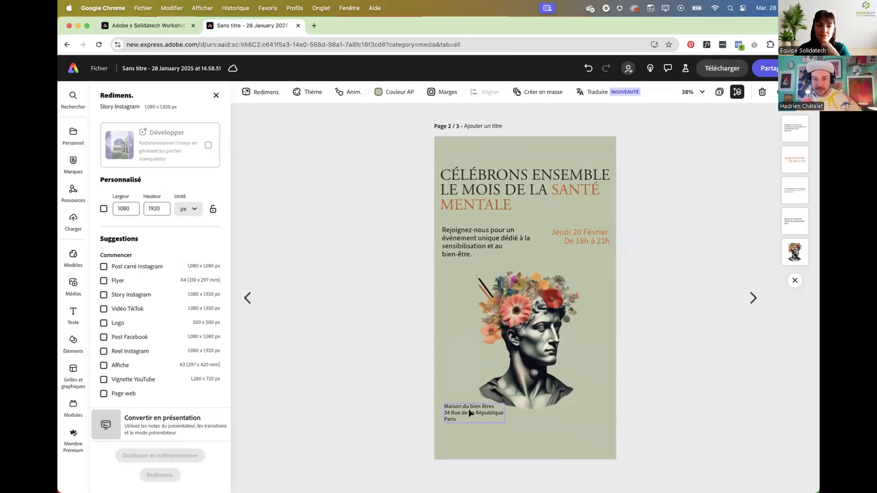
pyautogui.click(752, 296)
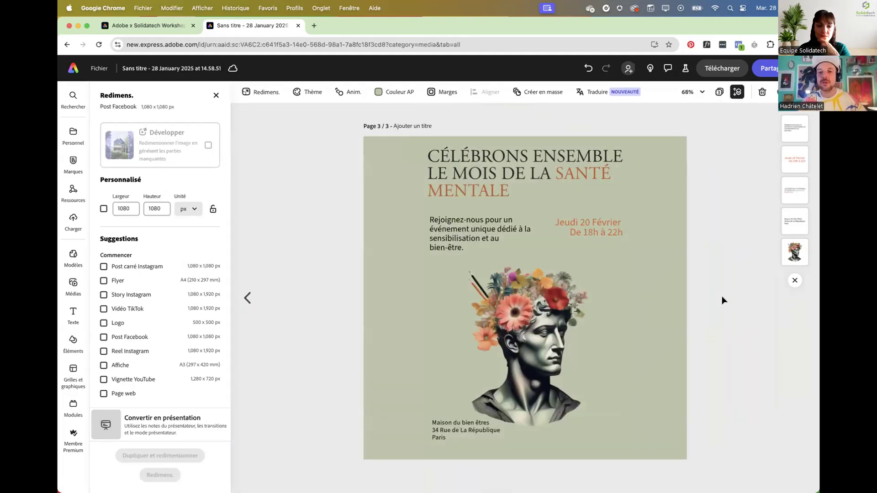
# - On the square Post Facebook page, move the venue text, the introductory paragraph and the title toward the left edge
pyautogui.moveTo(439, 426); pyautogui.dragTo(390, 432)
pyautogui.moveTo(457, 233); pyautogui.dragTo(413, 234)
pyautogui.moveTo(476, 160); pyautogui.dragTo(436, 161)
# - Enlarge the title on the square page and lower the introductory paragraph slightly beneath it
pyautogui.moveTo(604, 201); pyautogui.dragTo(657, 237)
pyautogui.click(397, 250)
pyautogui.moveTo(398, 250)
pyautogui.mouseDown()
pyautogui.moveTo(403, 258)
pyautogui.moveTo(397, 255)
pyautogui.mouseUp()
# - Shift the title and introductory paragraph together closer to the left edge, and move the date text toward the right edge
pyautogui.click(416, 205)
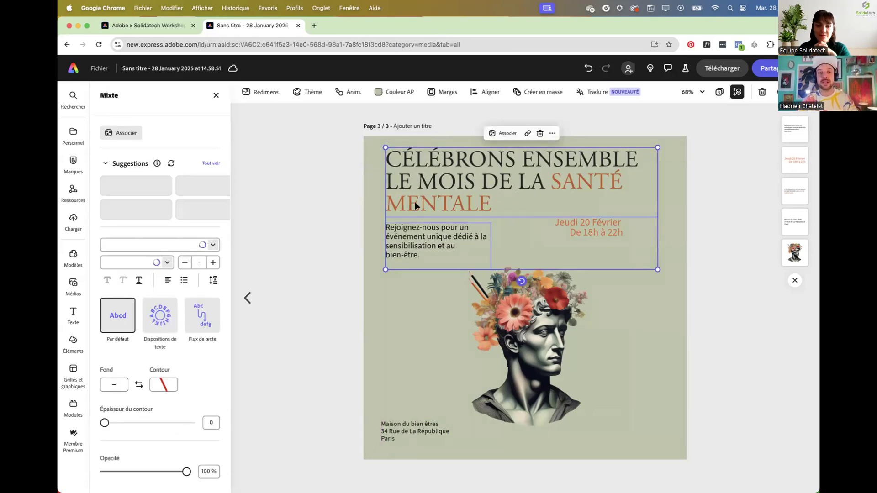
pyautogui.doubleClick(416, 206)
pyautogui.press('Escape')
pyautogui.click(407, 241)
pyautogui.keyDown('shift'); pyautogui.click(427, 180); pyautogui.keyUp('shift')
pyautogui.moveTo(427, 180); pyautogui.dragTo(420, 180)
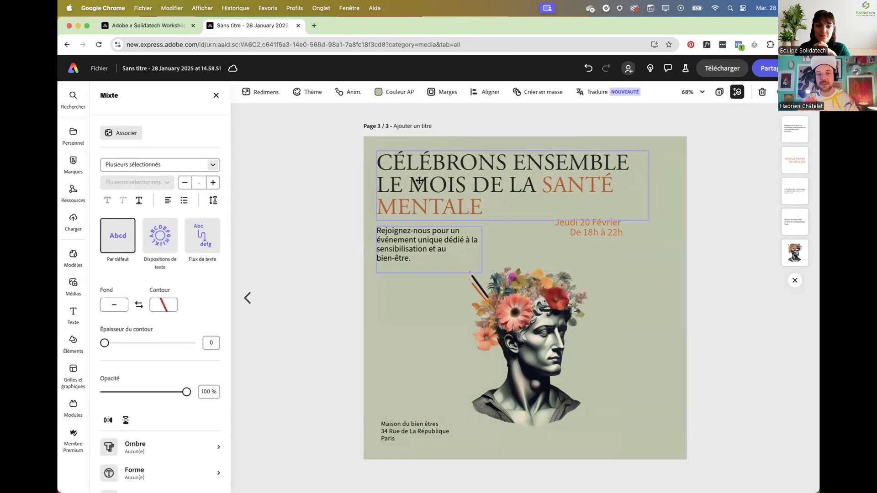
pyautogui.moveTo(601, 229); pyautogui.dragTo(643, 260)
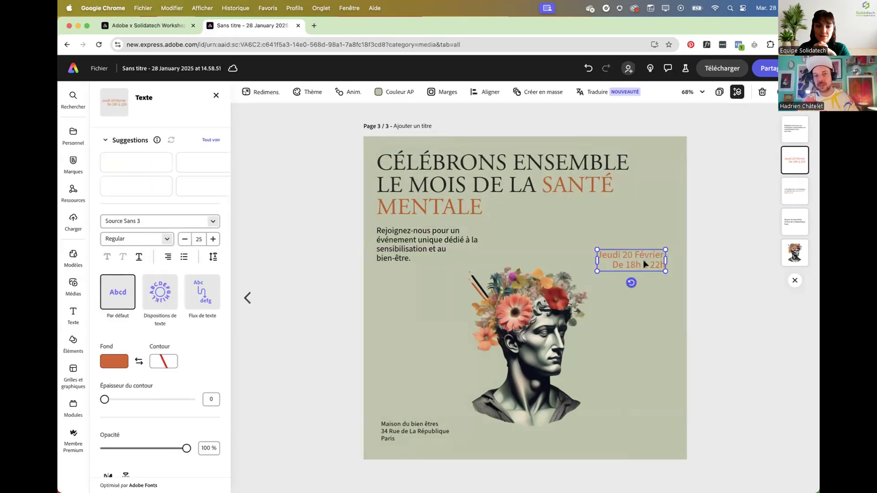
# - Enlarge the title a little more across the square page and lower the introductory paragraph to clear it
pyautogui.click(599, 170)
pyautogui.moveTo(651, 220); pyautogui.dragTo(674, 222)
pyautogui.moveTo(423, 232); pyautogui.dragTo(423, 242)
# - Enlarge the bust image up to just below the title and shift it slightly left to centre it
pyautogui.click(503, 325)
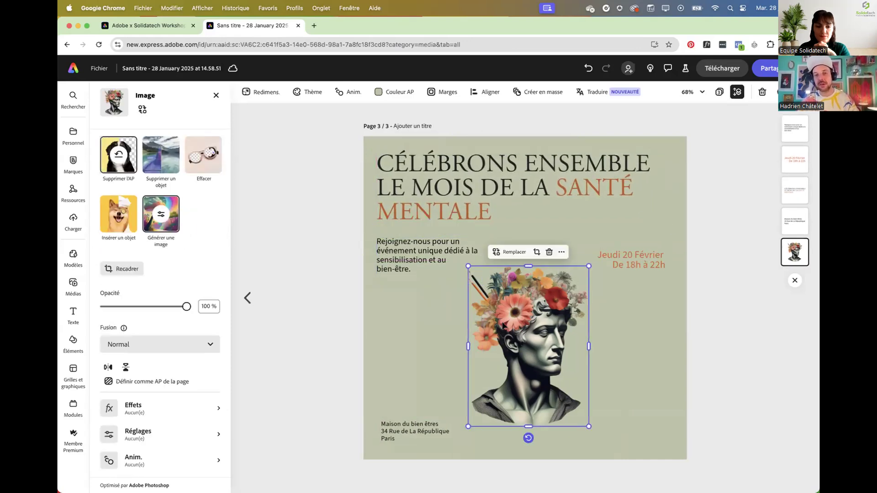
pyautogui.moveTo(588, 267); pyautogui.dragTo(607, 208)
pyautogui.moveTo(571, 297); pyautogui.dragTo(556, 299)
# - Move the date text to the square page's lower right corner, level with the venue text
pyautogui.click(648, 265)
pyautogui.moveTo(649, 265); pyautogui.dragTo(653, 428)
pyautogui.click(676, 349)
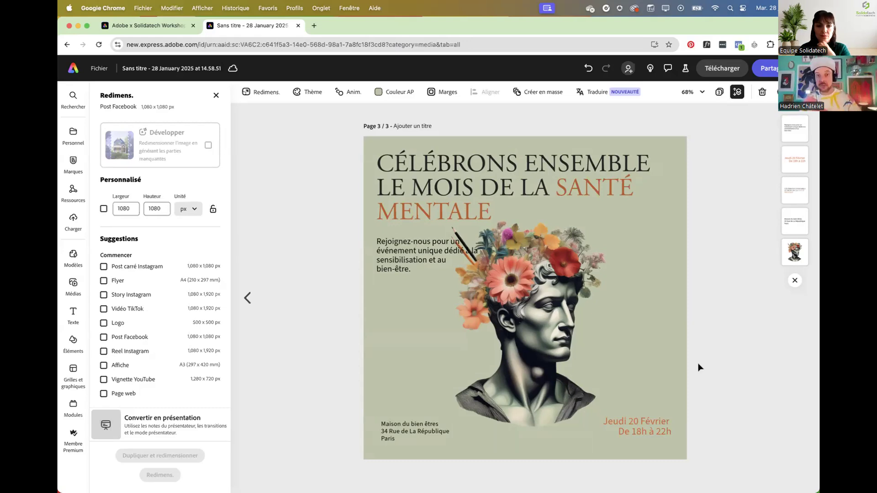
# - Translate only page 3 into German (allemand) and English (anglais), and view both translated pages
pyautogui.click(216, 95)
pyautogui.click(592, 91)
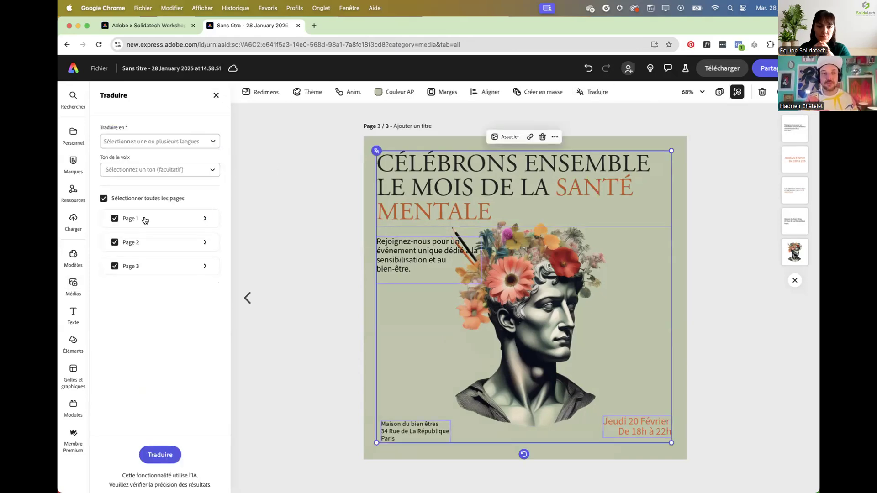
pyautogui.click(115, 242)
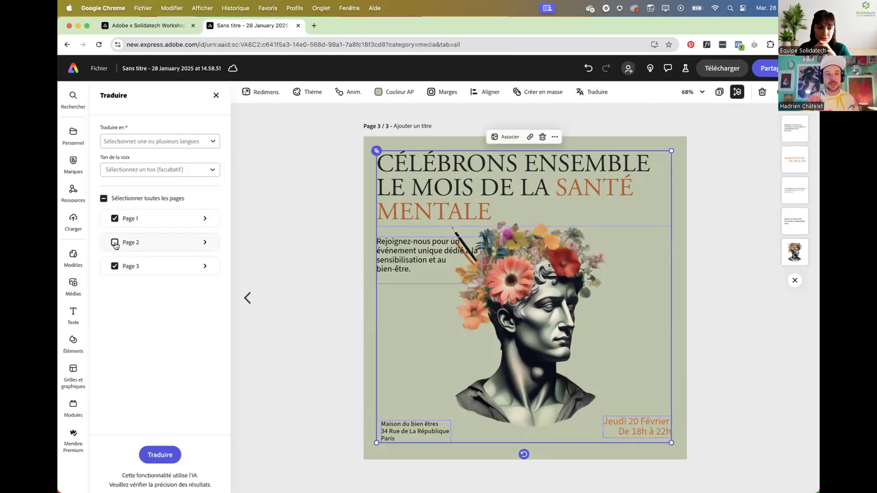
pyautogui.click(117, 141)
pyautogui.click(107, 160)
pyautogui.click(122, 176)
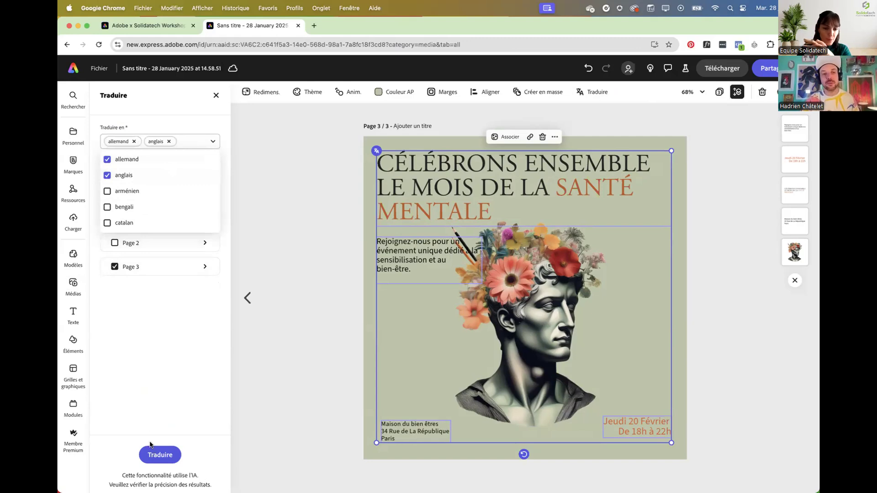
pyautogui.click(160, 455)
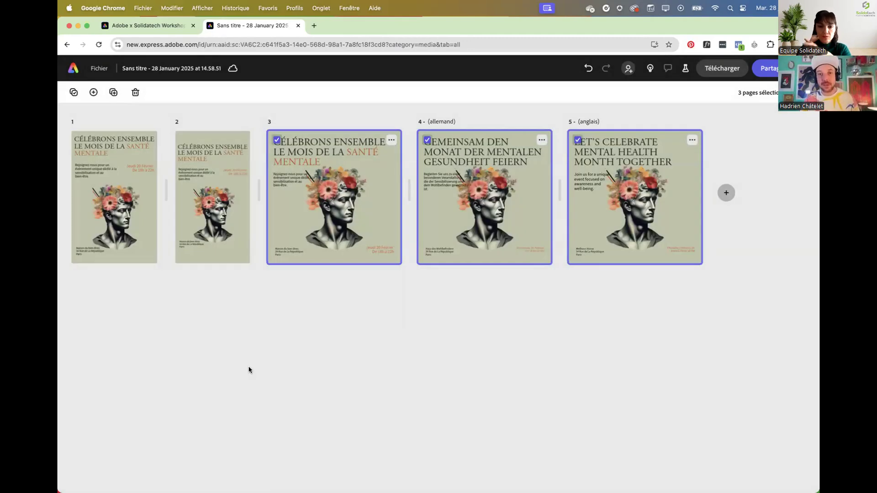
pyautogui.doubleClick(475, 215)
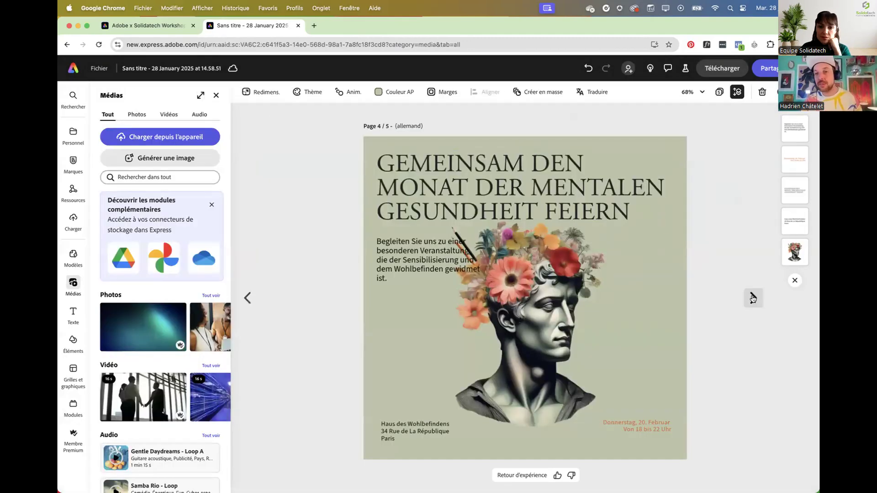
pyautogui.click(753, 298)
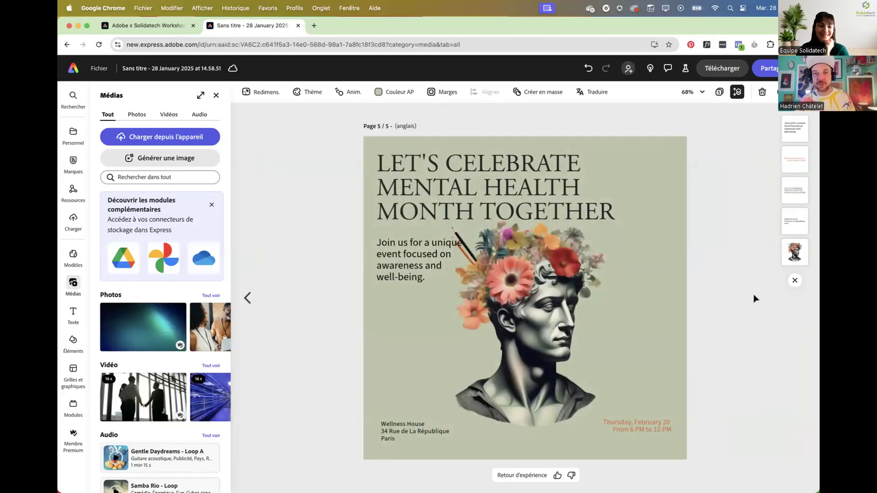
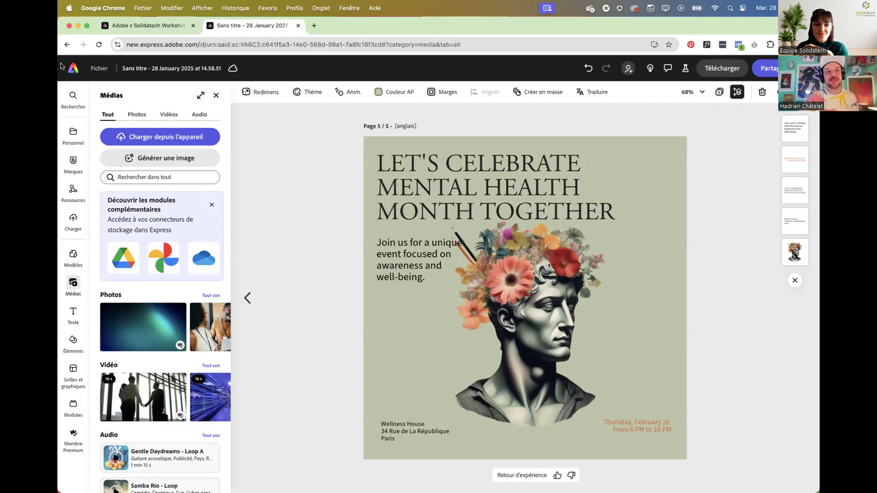
# - Return to the home page and look at the video formats offered for a new creation
pyautogui.click(72, 74)
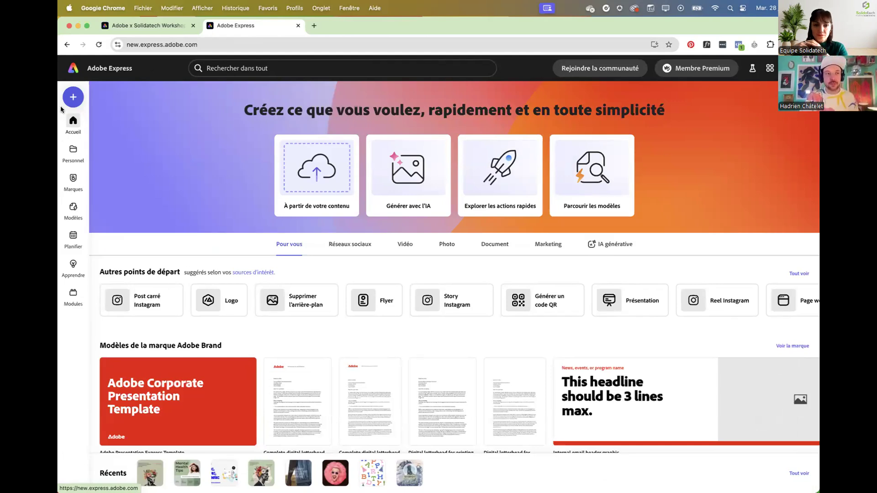
pyautogui.click(74, 97)
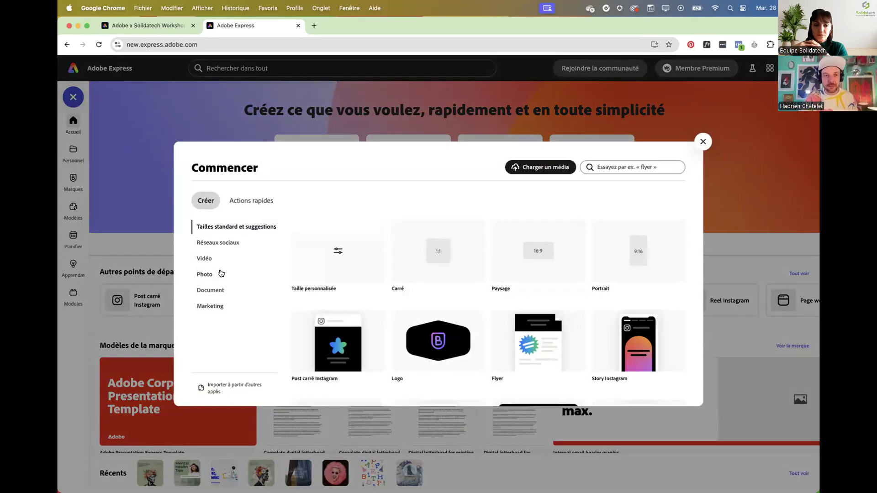
pyautogui.click(215, 259)
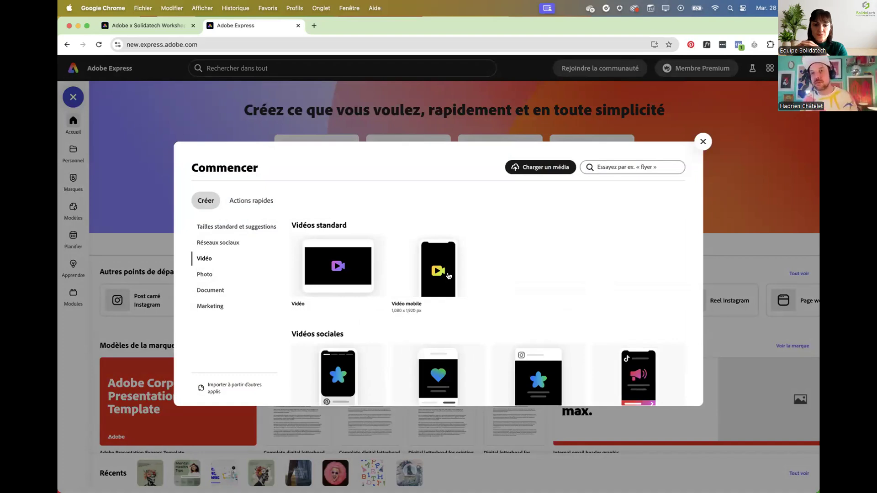
pyautogui.click(706, 141)
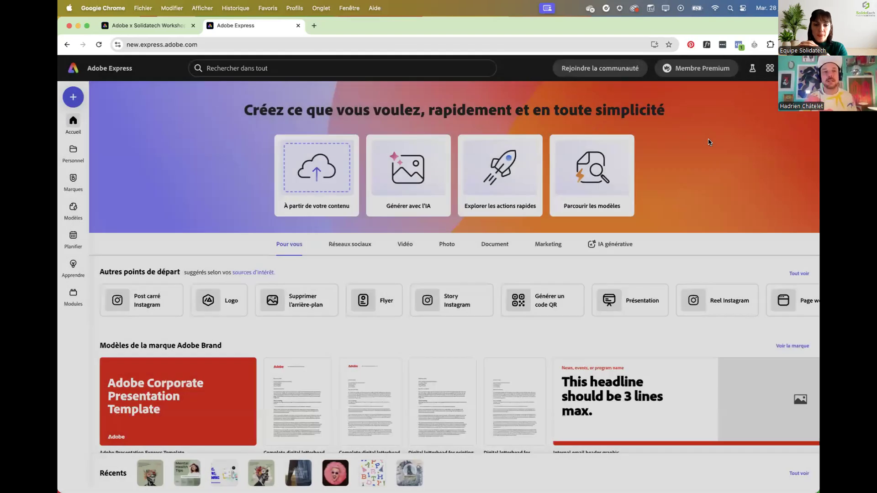
# - Start a new project from the favourite template "Minimalist Holiday Resort Escape Instagram Reel"
pyautogui.click(83, 154)
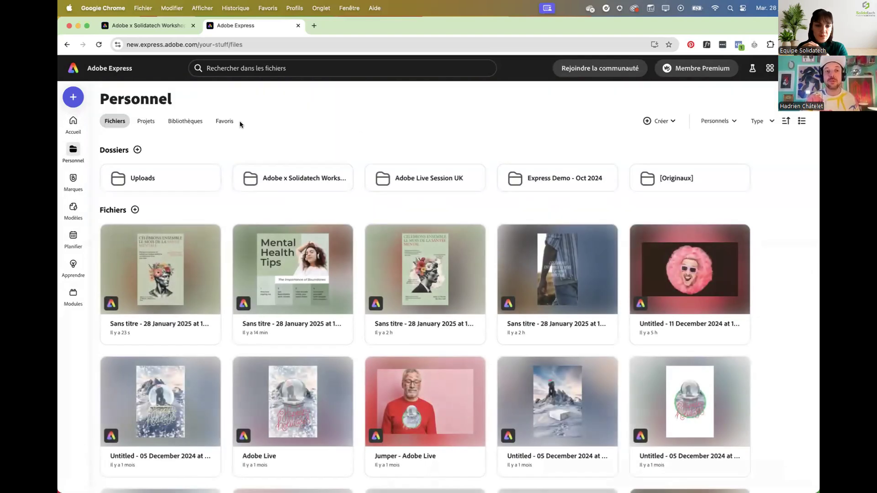
pyautogui.click(225, 120)
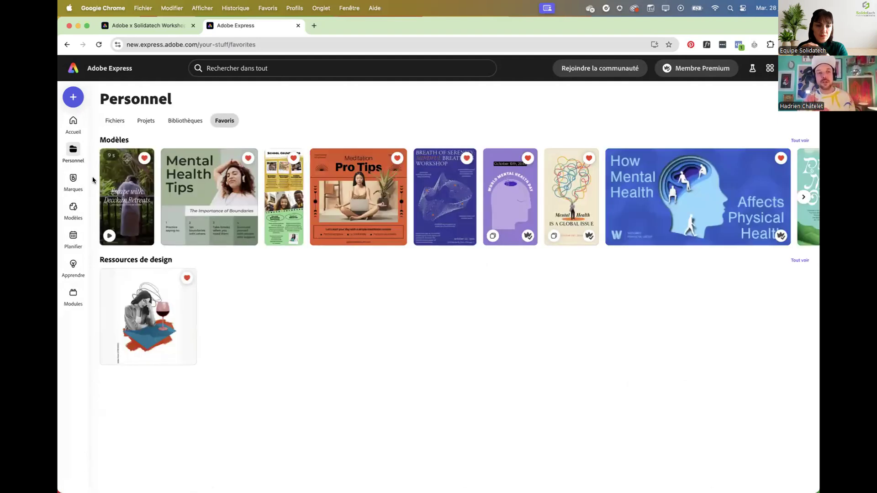
pyautogui.click(133, 214)
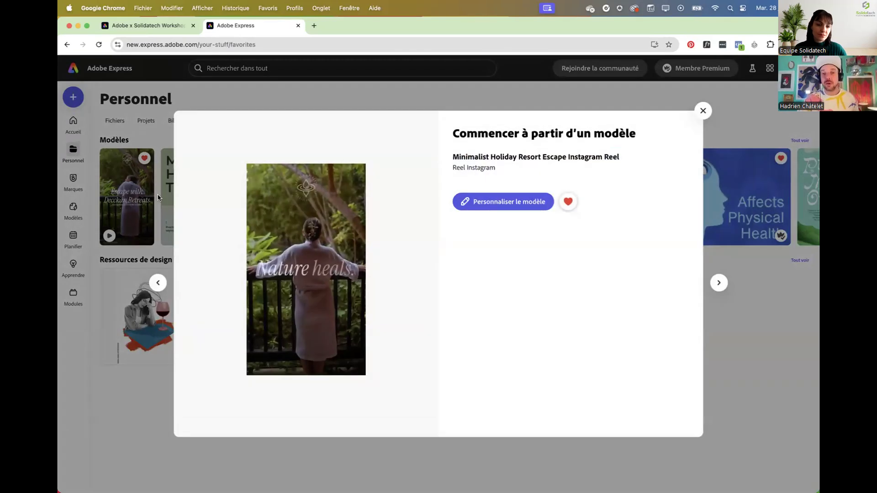
pyautogui.click(505, 201)
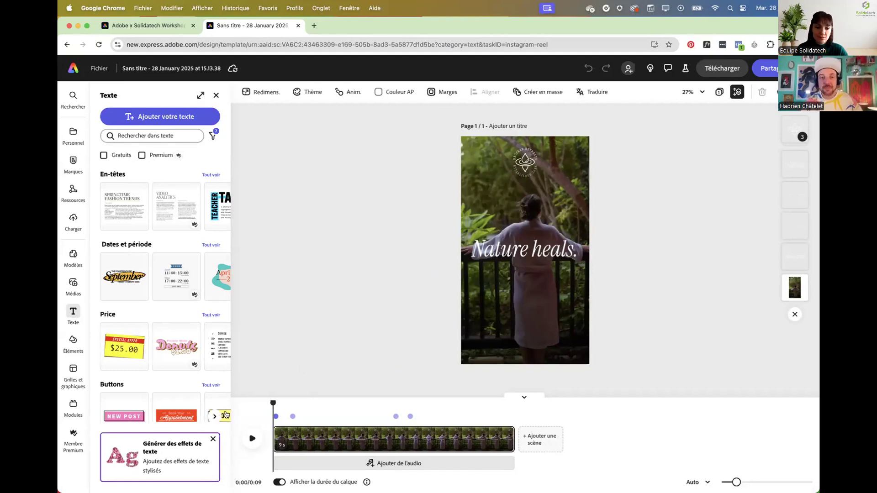
# - Play the reel and trim the start of the "Escape with Decckan Retreats" title to about 5 seconds on the timeline
pyautogui.click(252, 440)
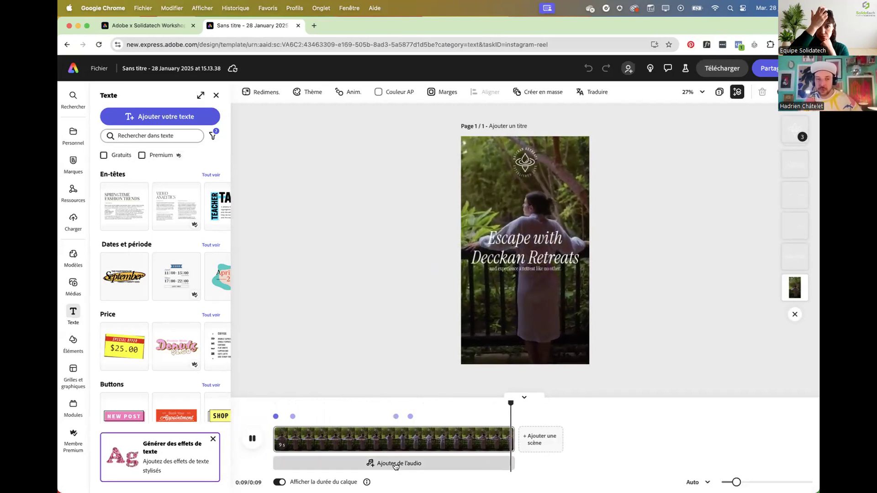
pyautogui.click(526, 238)
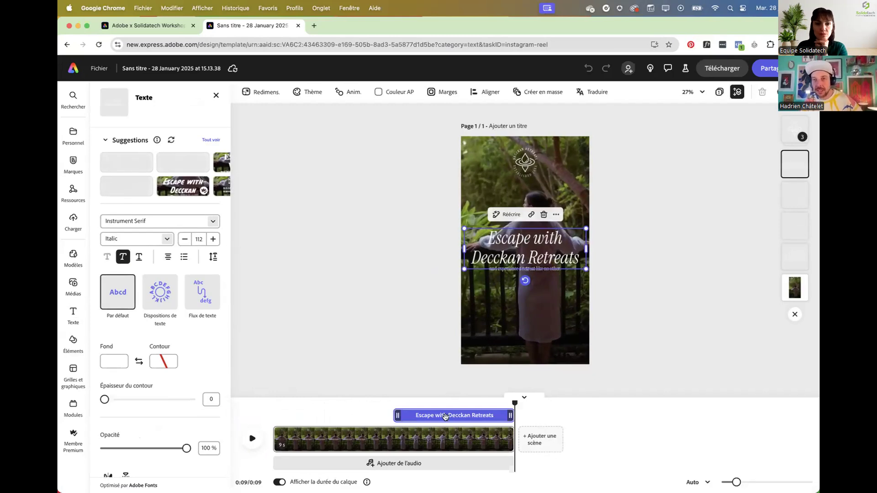
pyautogui.moveTo(514, 403)
pyautogui.mouseDown()
pyautogui.moveTo(382, 404)
pyautogui.moveTo(435, 404)
pyautogui.moveTo(397, 415)
pyautogui.moveTo(424, 416)
pyautogui.moveTo(359, 403)
pyautogui.moveTo(373, 403)
pyautogui.mouseUp()
pyautogui.click(425, 403)
pyautogui.moveTo(425, 416); pyautogui.dragTo(403, 417)
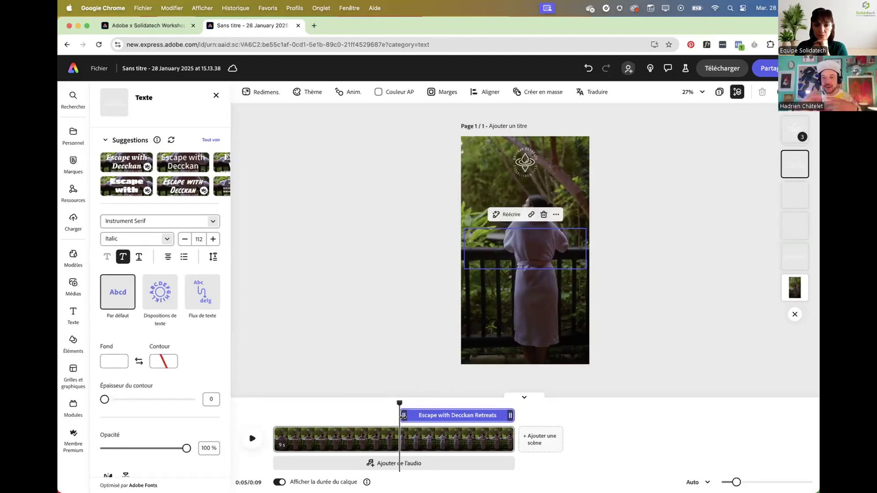
pyautogui.click(643, 264)
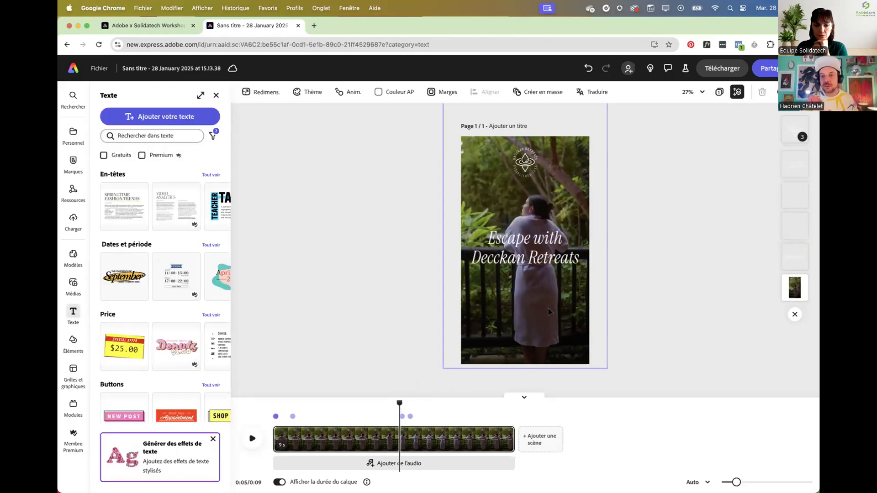
# - Delete the circular logo above the "Nature heals." title from the reel
pyautogui.moveTo(395, 407)
pyautogui.mouseDown()
pyautogui.moveTo(274, 400)
pyautogui.moveTo(322, 400)
pyautogui.moveTo(308, 398)
pyautogui.mouseUp()
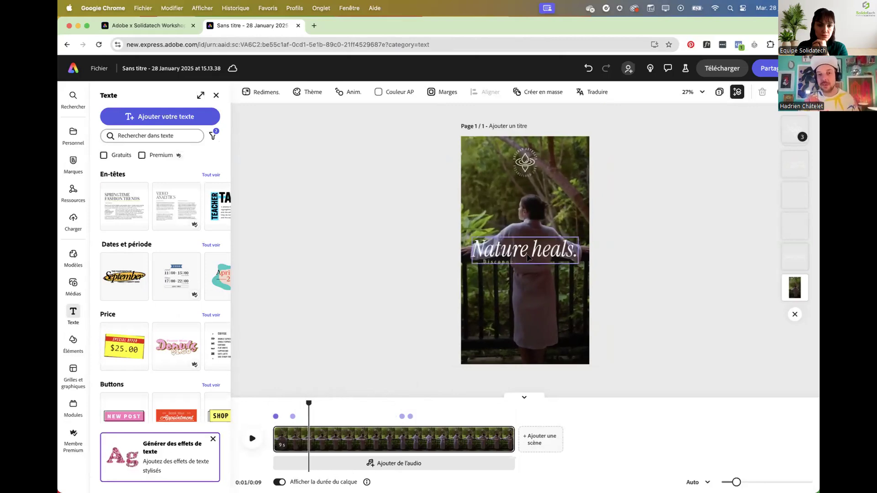
pyautogui.click(521, 162)
pyautogui.press('Escape')
pyautogui.click(521, 162)
pyautogui.click(646, 200)
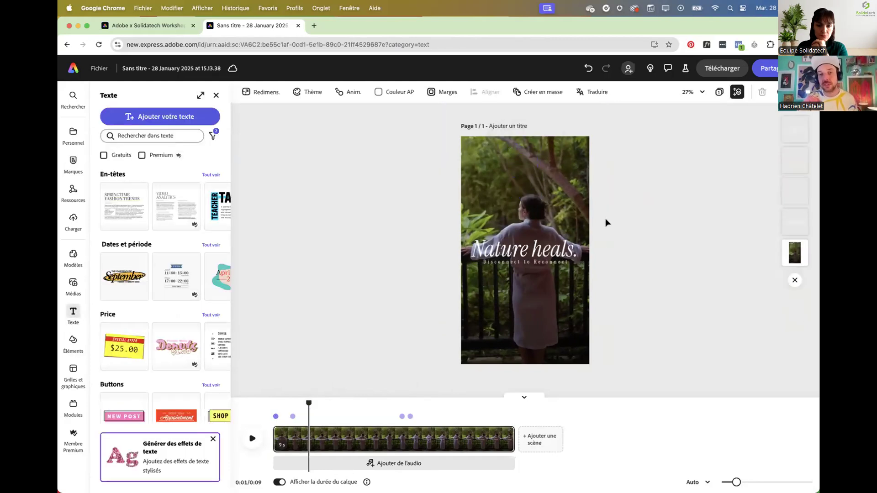
# - Replace the reel's background video with the 13-second striped-shirt walking clip from a "nature marche homme" stock video search
pyautogui.click(552, 150)
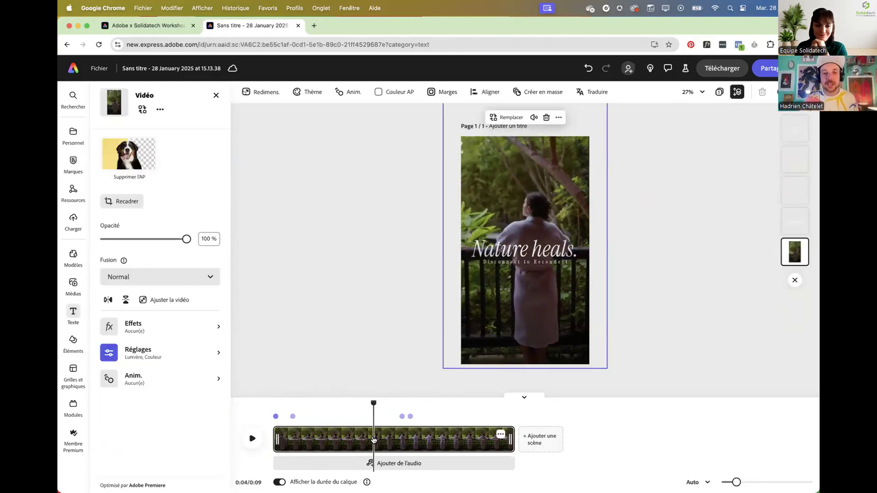
pyautogui.click(517, 117)
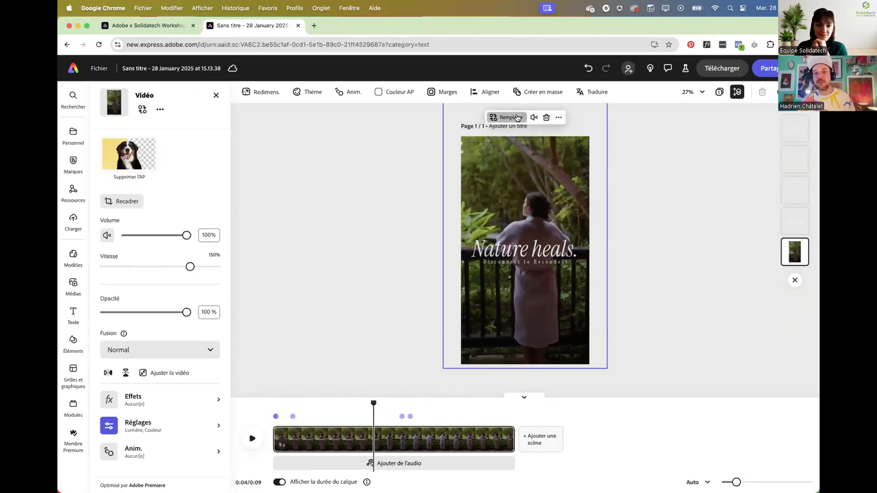
pyautogui.scroll(-4, 157, 235)
pyautogui.scroll(4, 159, 183)
pyautogui.click(165, 162)
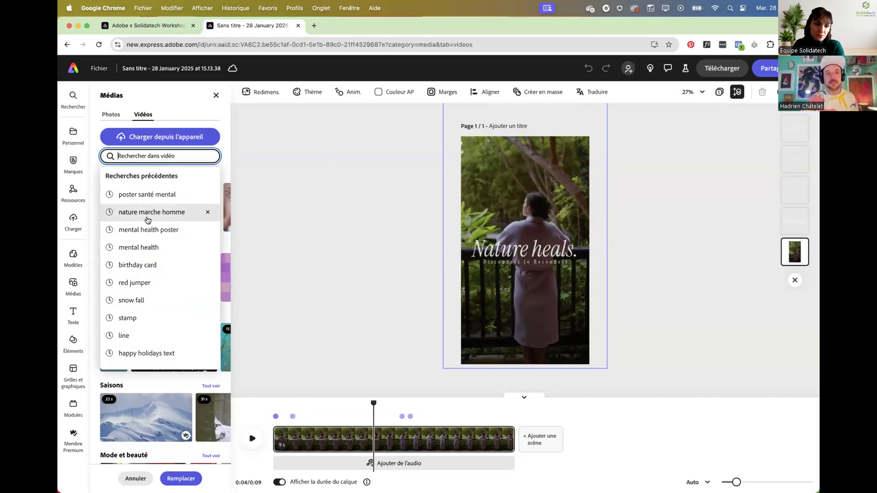
pyautogui.click(147, 220)
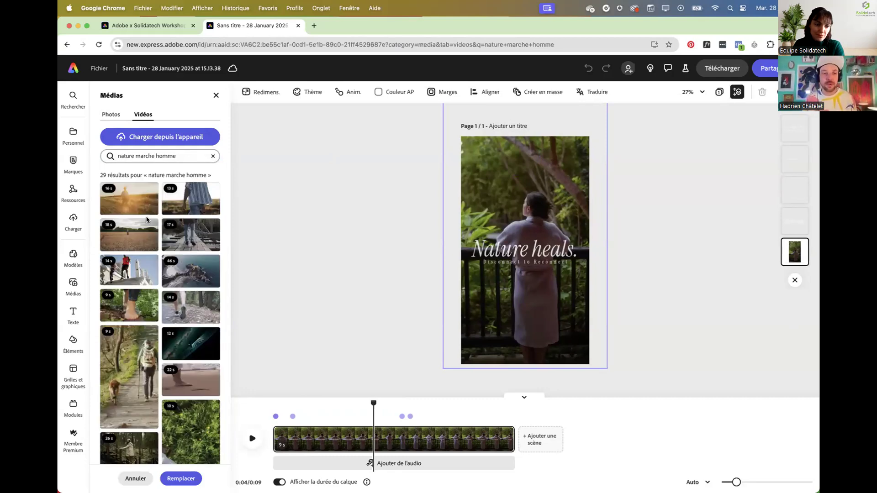
pyautogui.scroll(-10, 159, 292)
pyautogui.scroll(5, 167, 305)
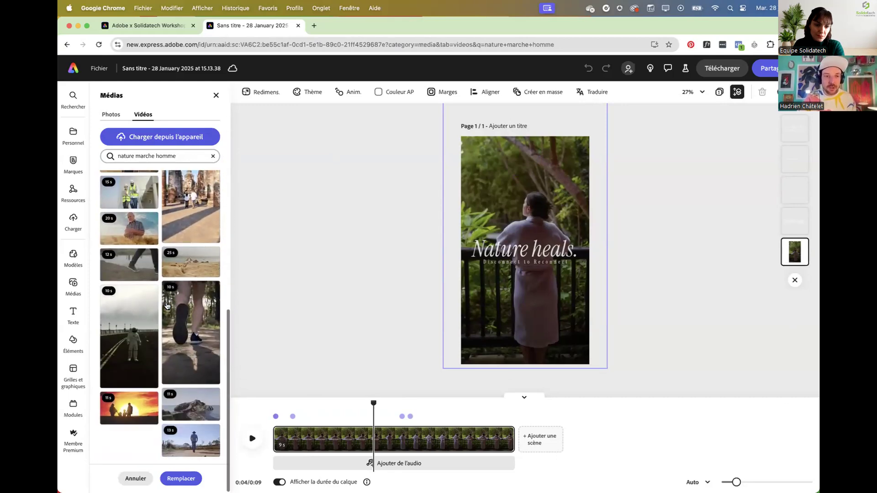
pyautogui.scroll(5, 167, 305)
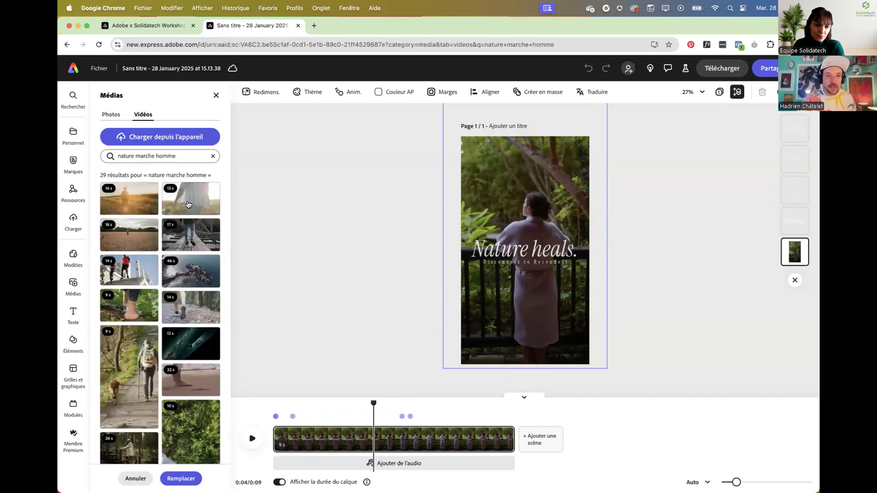
pyautogui.click(188, 207)
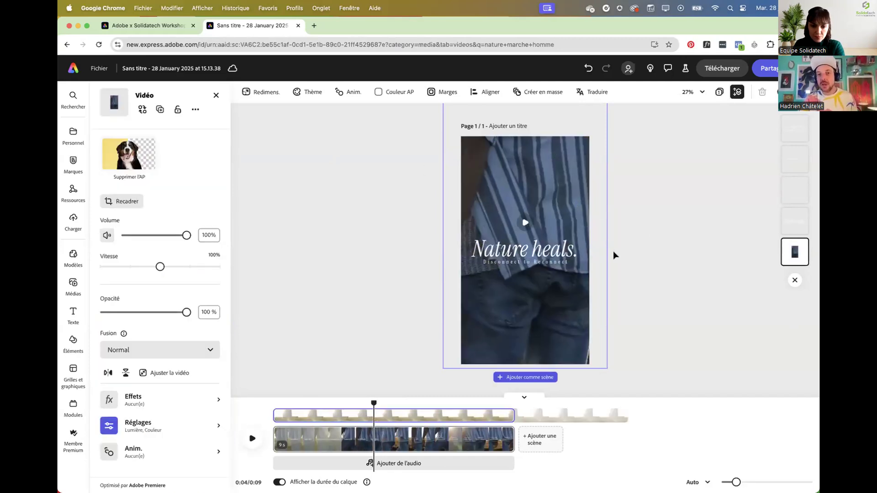
# - Shrink the background video to fit the page frame and preview the reel from the start
pyautogui.scroll(-3, 613, 250)
pyautogui.click(550, 184)
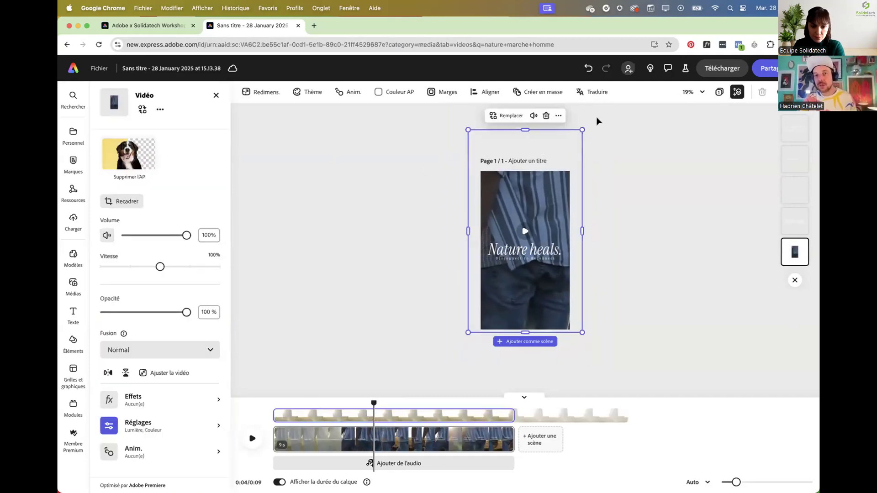
pyautogui.moveTo(582, 130); pyautogui.dragTo(552, 192)
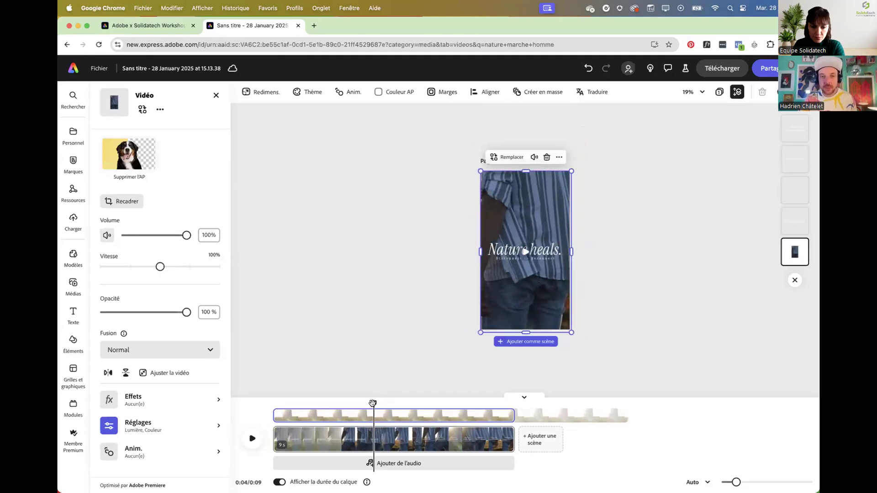
pyautogui.moveTo(372, 404); pyautogui.dragTo(273, 403)
pyautogui.click(252, 439)
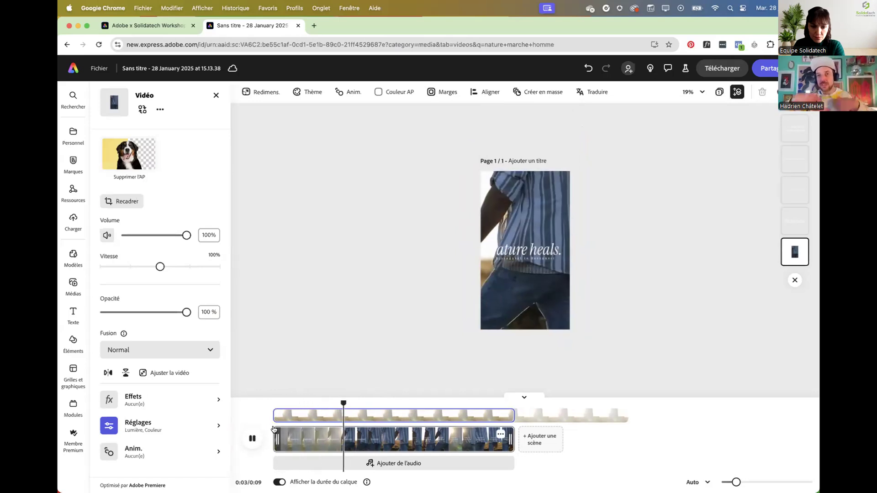
pyautogui.click(252, 439)
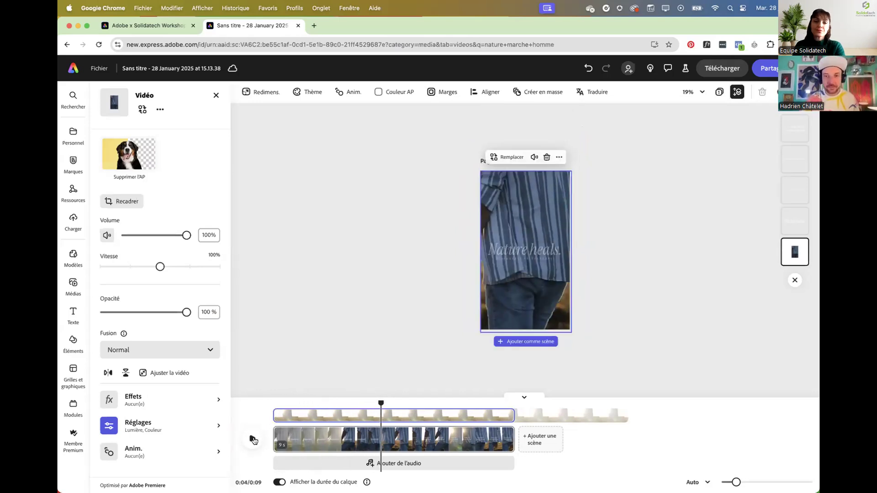
# - Move the "Nature heals." title slightly up on the reel page
pyautogui.click(292, 415)
pyautogui.click(527, 250)
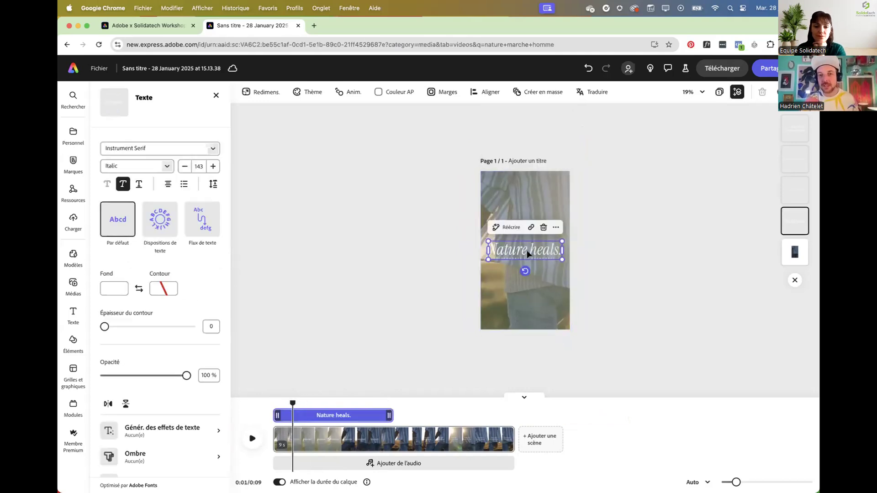
pyautogui.moveTo(538, 250); pyautogui.dragTo(537, 241)
# - Replace "Nature heals." with "CÉLÉBRONS ENSEMBLE LE MOIS DE LA SANTÉ MENTALE" copied from the notes window, and shrink it to size 82 above the subtitle
pyautogui.hotkey('ctrl', 'Up')
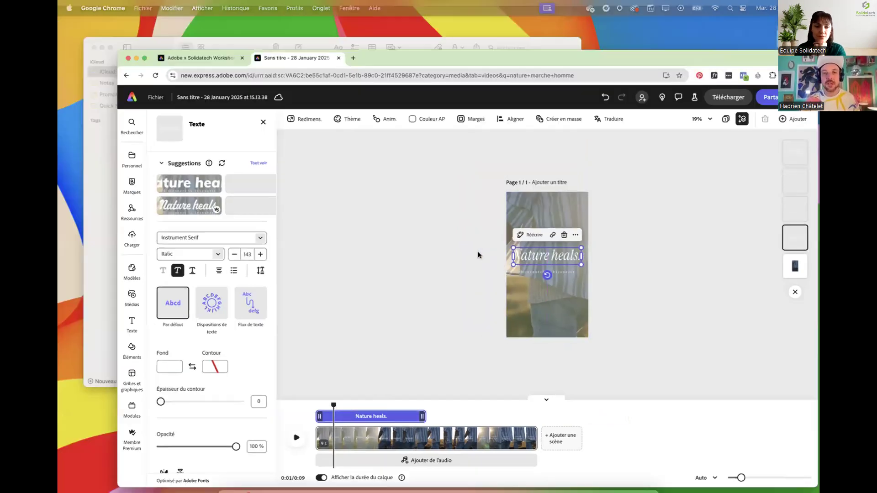
pyautogui.click(240, 191)
pyautogui.tripleClick(400, 179)
pyautogui.press('super+c')
pyautogui.click(683, 295)
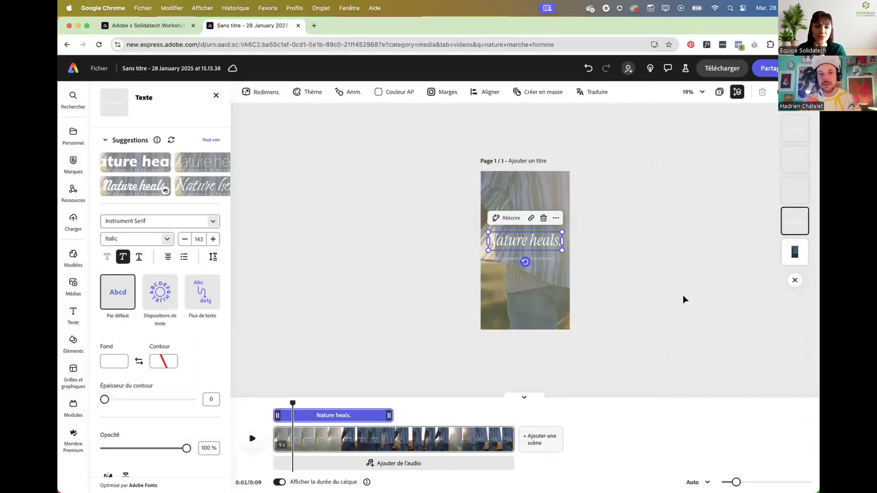
pyautogui.doubleClick(530, 245)
pyautogui.press('super+a')
pyautogui.press('super+v')
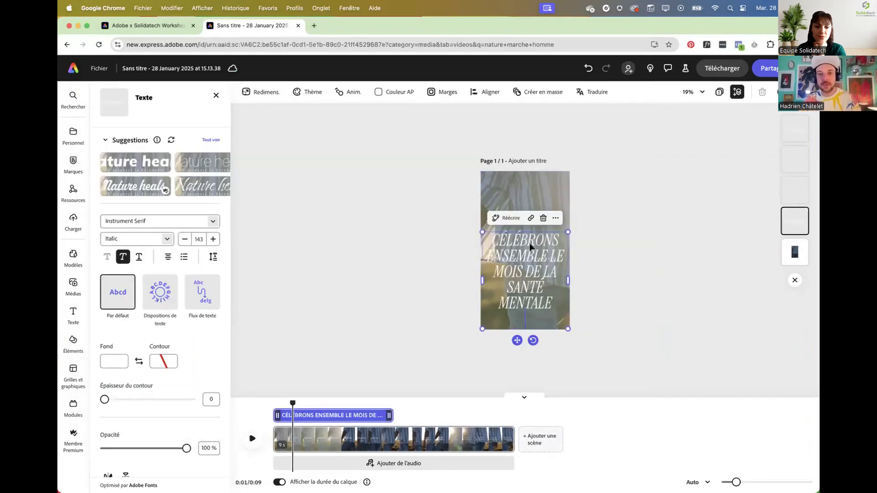
pyautogui.moveTo(568, 311); pyautogui.dragTo(541, 235)
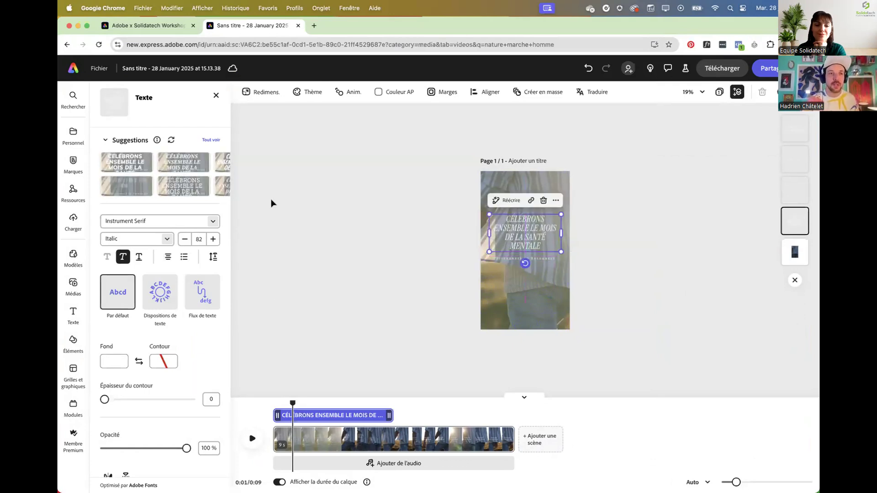
# - Set the reel title's font to the brand header font, Adobe Garamond Pro Regular, and resize it to size 67
pyautogui.click(71, 169)
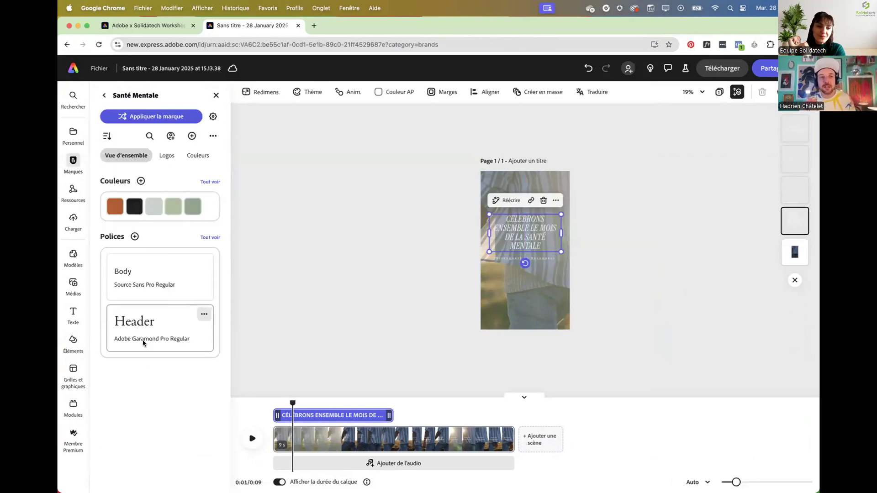
pyautogui.click(143, 320)
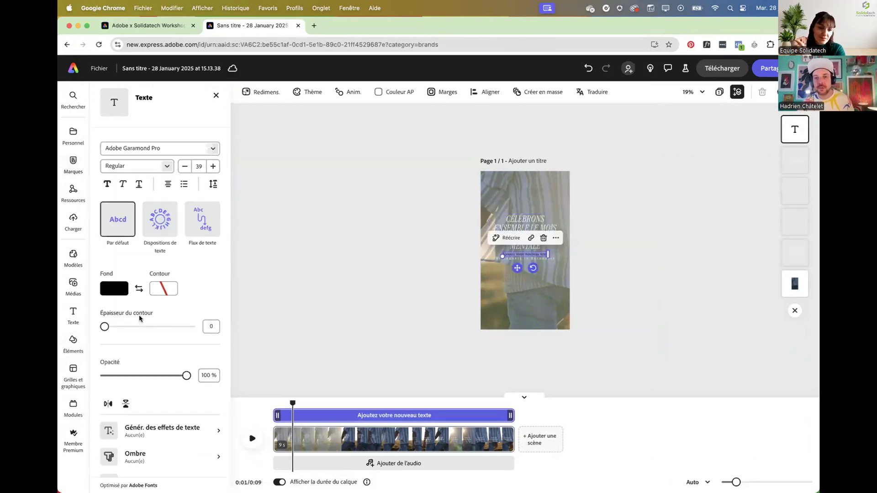
pyautogui.click(524, 226)
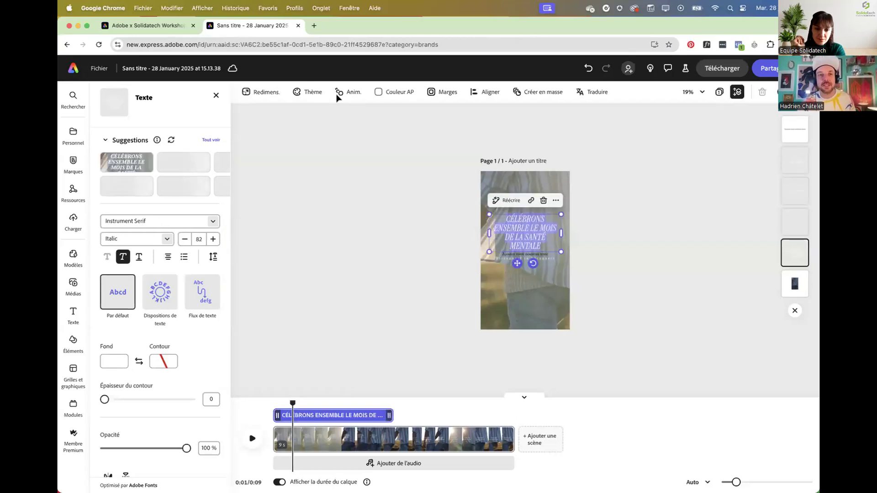
pyautogui.click(213, 222)
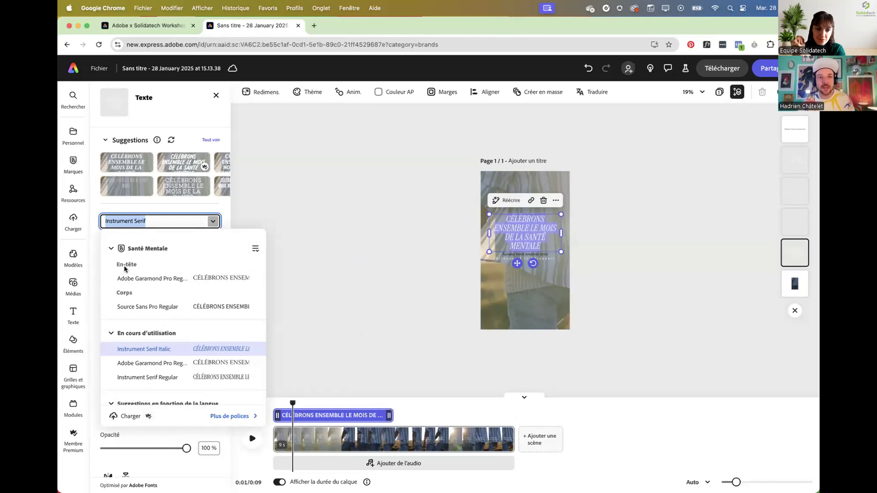
pyautogui.click(157, 278)
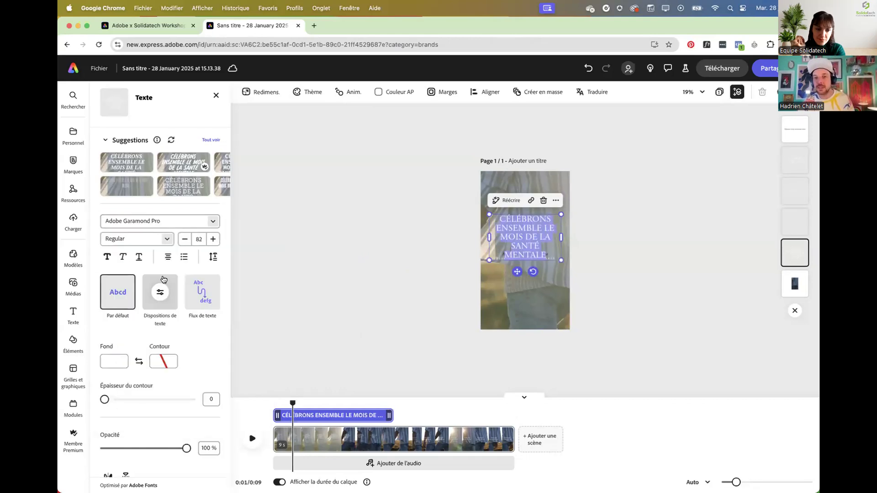
pyautogui.moveTo(562, 237); pyautogui.dragTo(575, 251)
# - Delete the placeholder text "Ajoutez votre nouveau texte" and the "Disconnect to Reconnect" subtitle from the reel page
pyautogui.scroll(3, 575, 251)
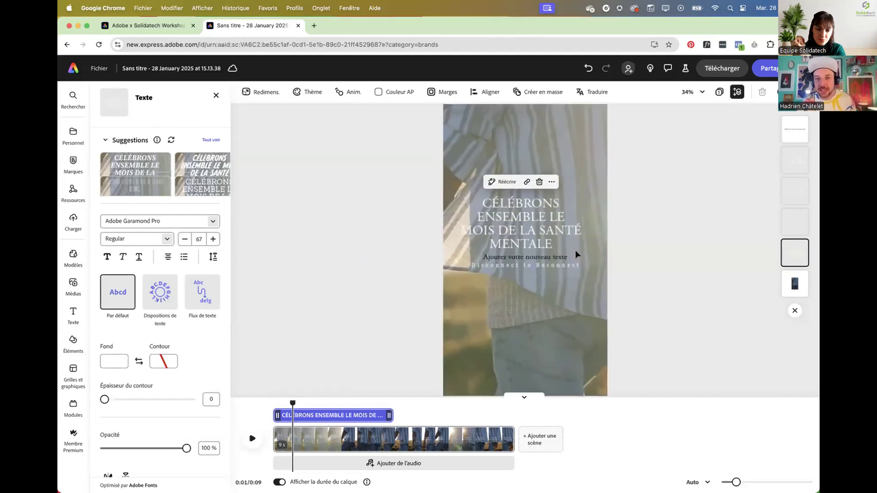
pyautogui.scroll(2, 574, 250)
pyautogui.click(562, 256)
pyautogui.press('Delete')
pyautogui.click(559, 270)
pyautogui.press('Delete')
# - Move the "CÉLÉBRONS ENSEMBLE LE MOIS DE LA SANTÉ MENTALE" title slightly down and enlarge it to size 69
pyautogui.moveTo(553, 234); pyautogui.dragTo(557, 266)
pyautogui.moveTo(609, 206)
pyautogui.mouseDown()
pyautogui.moveTo(601, 205)
pyautogui.moveTo(610, 202)
pyautogui.mouseUp()
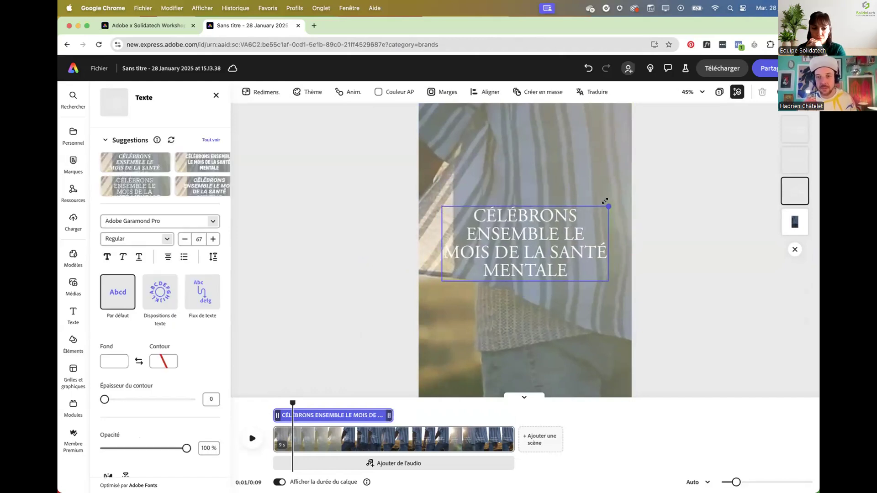
pyautogui.click(651, 257)
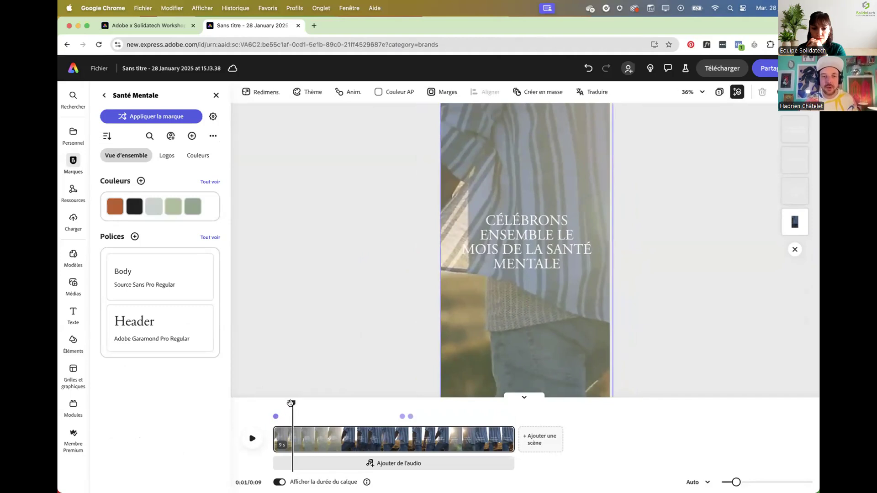
# - Preview the reel from the start and open the title's animation settings
pyautogui.moveTo(290, 402); pyautogui.dragTo(237, 407)
pyautogui.press('space')
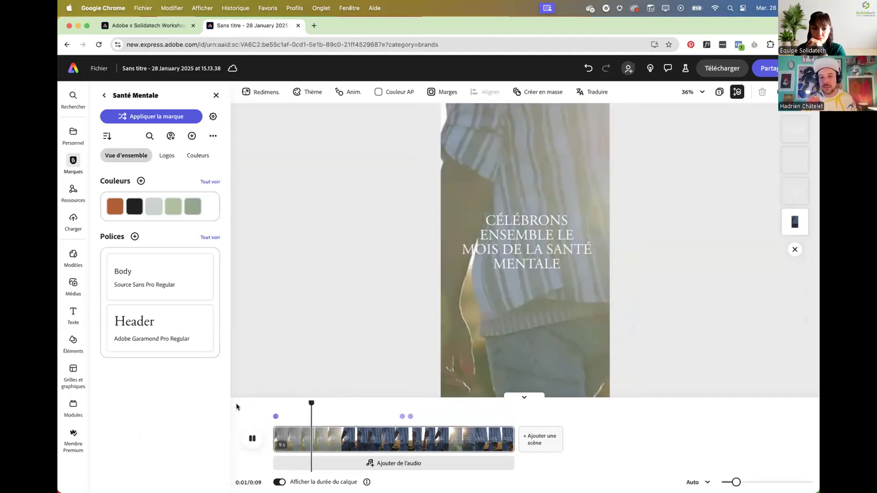
pyautogui.press('space')
pyautogui.click(528, 258)
pyautogui.scroll(-3, 195, 350)
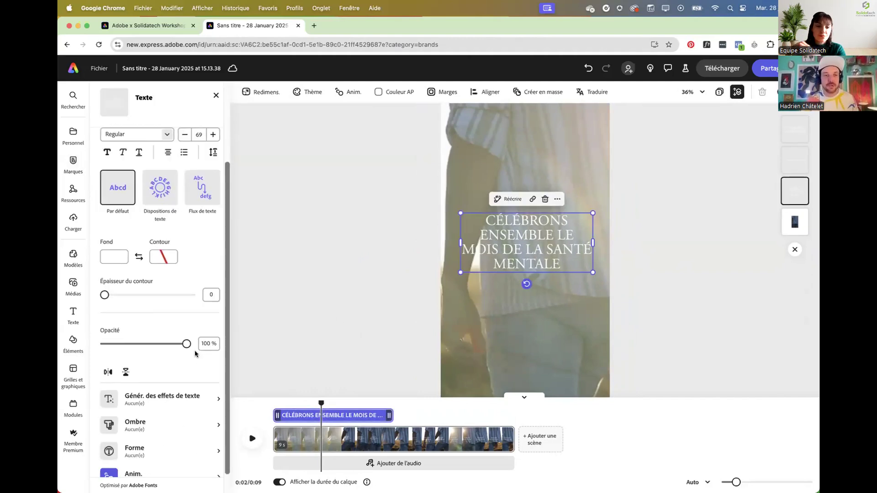
pyautogui.scroll(-1, 195, 350)
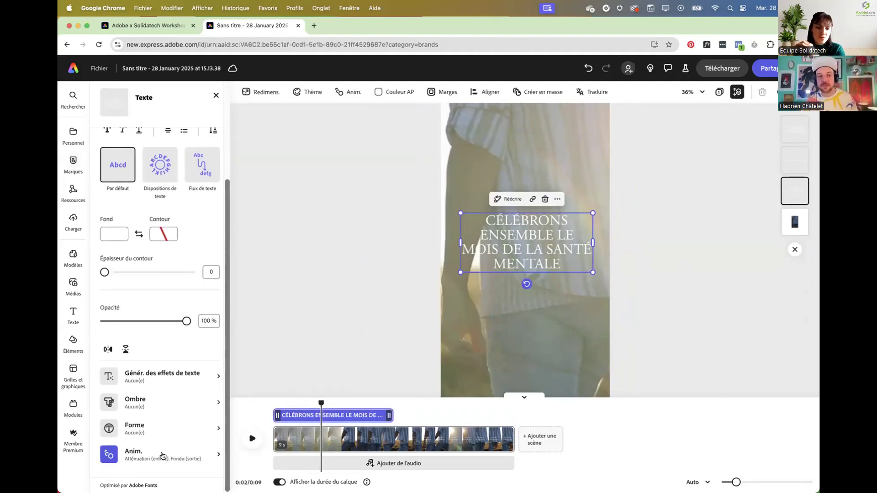
pyautogui.click(162, 455)
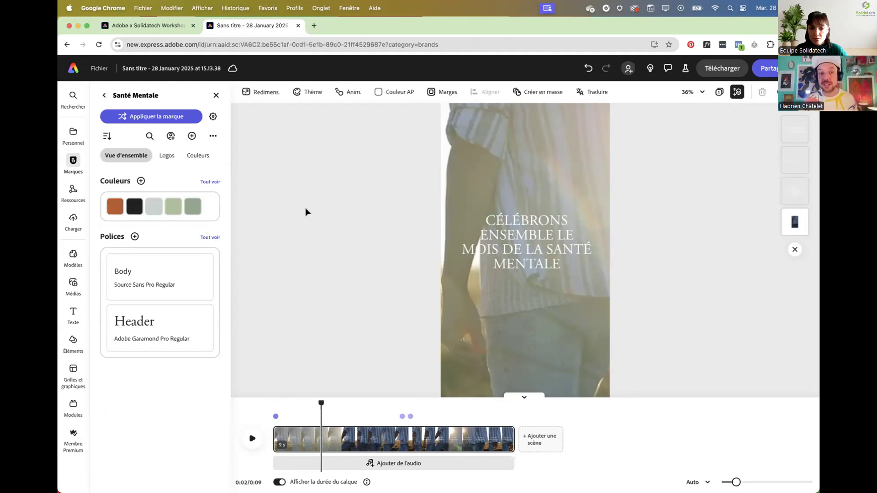
# - Replace "Escape with Decckan Retreats" at about 0:06 with "L'apprentissage de soi et de ses émotions" copied from the notes window
pyautogui.moveTo(321, 398); pyautogui.dragTo(435, 401)
pyautogui.click(573, 258)
pyautogui.doubleClick(576, 257)
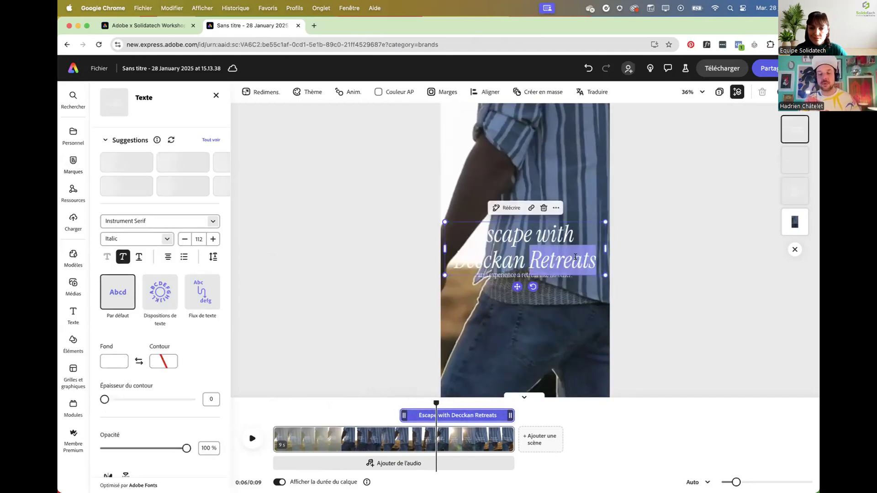
pyautogui.hotkey('ctrl', 'Up')
pyautogui.click(264, 182)
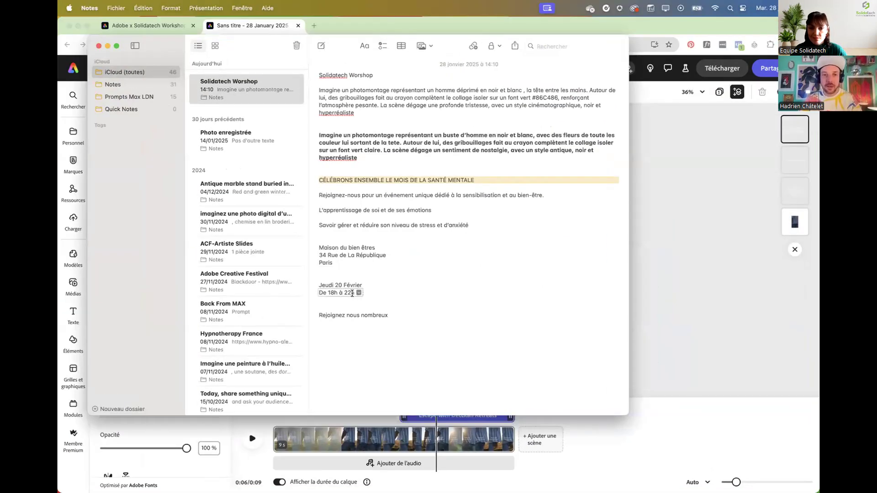
pyautogui.moveTo(319, 283); pyautogui.dragTo(353, 300)
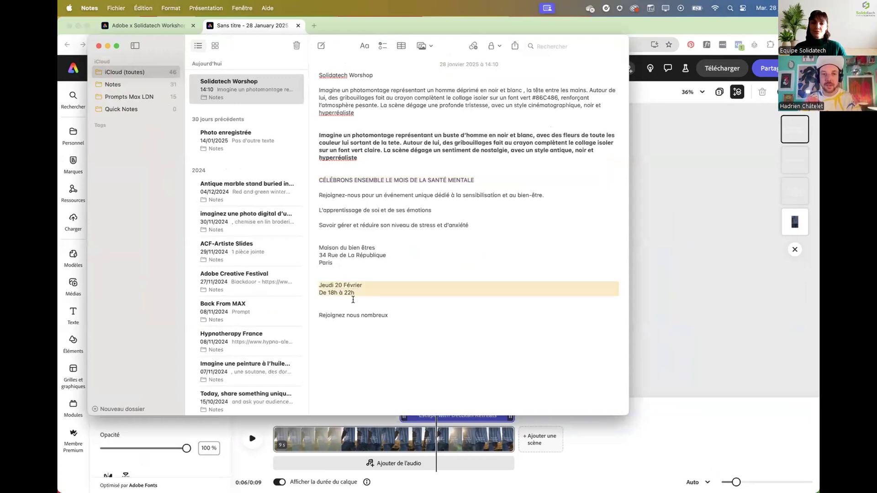
pyautogui.click(382, 227)
pyautogui.tripleClick(381, 211)
pyautogui.press('super+c')
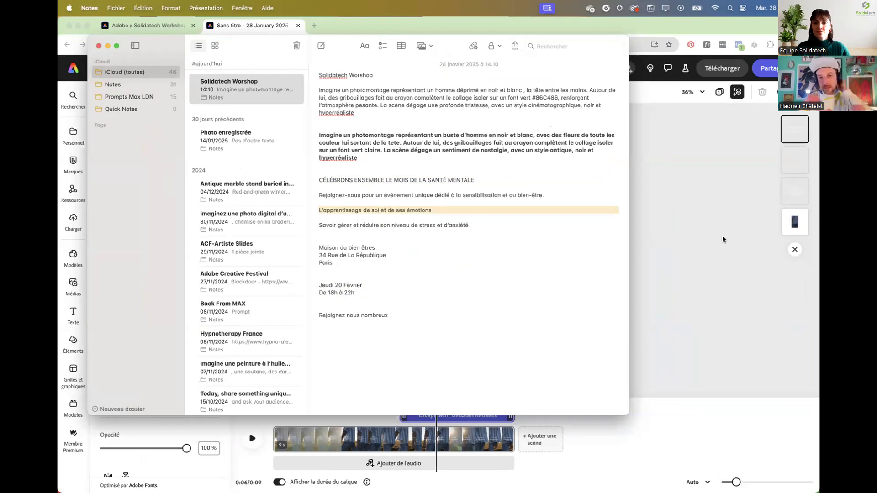
pyautogui.press('super+Tab')
pyautogui.press('super+a')
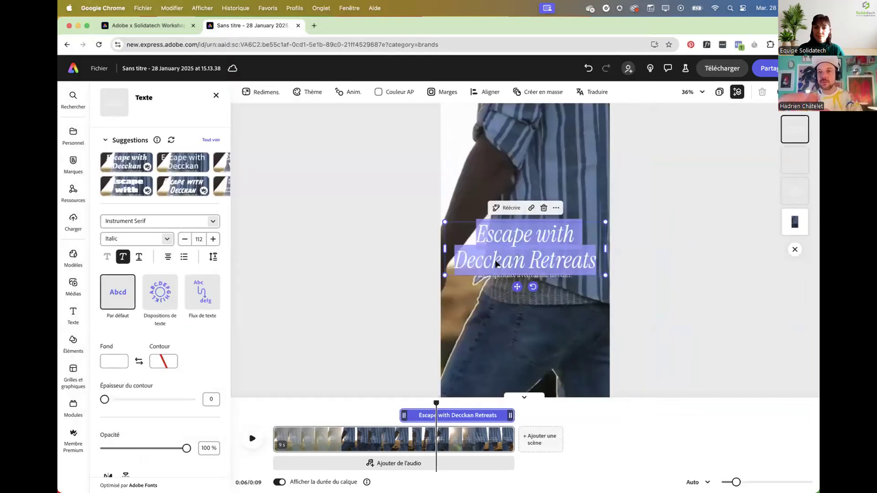
pyautogui.press('super+v')
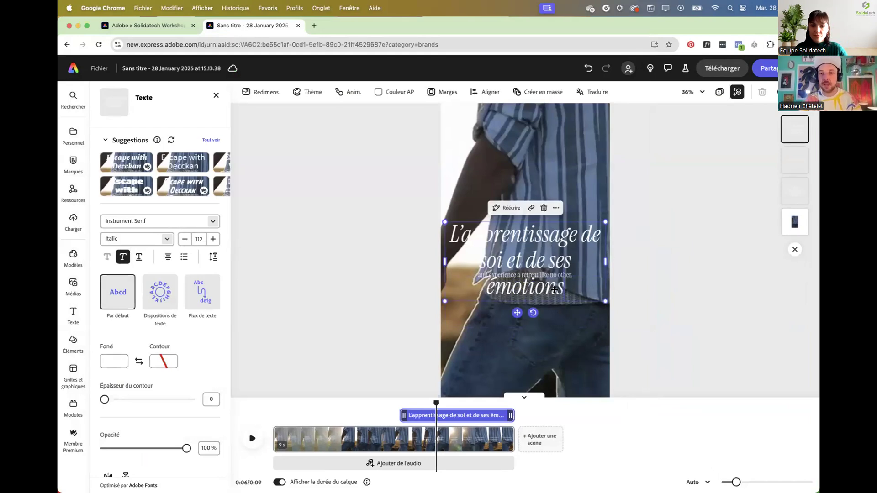
# - Delete the "and experience a retreat like no other." line and place the "L'apprentissage de soi et de ses émotions" text mid-page
pyautogui.moveTo(576, 223); pyautogui.dragTo(576, 168)
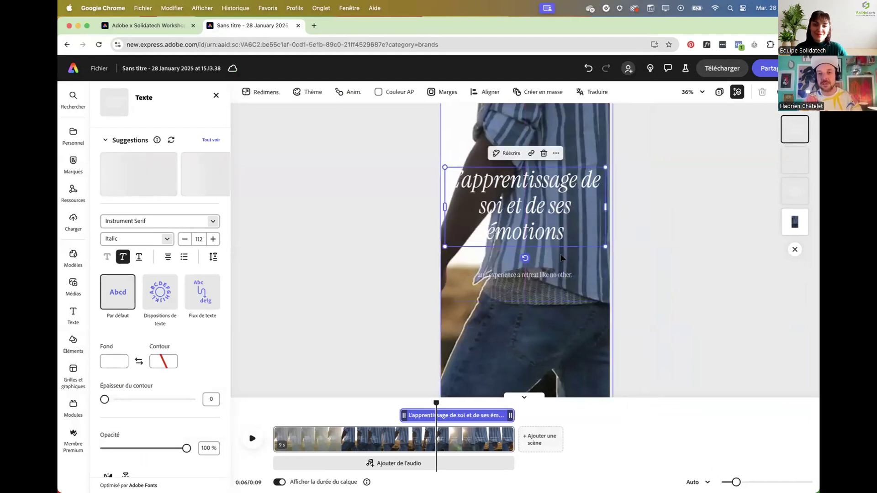
pyautogui.click(561, 280)
pyautogui.press('BackSpace')
pyautogui.moveTo(543, 226); pyautogui.dragTo(542, 272)
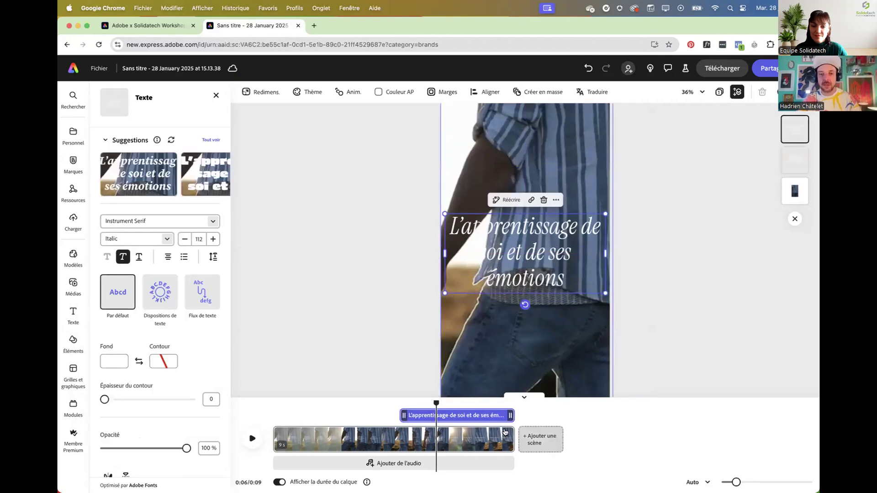
# - Shift the "L'apprentissage de soi et de ses émotions" layer to start at 0:03 and trim the scene to 7.1 s, checking playback
pyautogui.moveTo(477, 414); pyautogui.dragTo(427, 414)
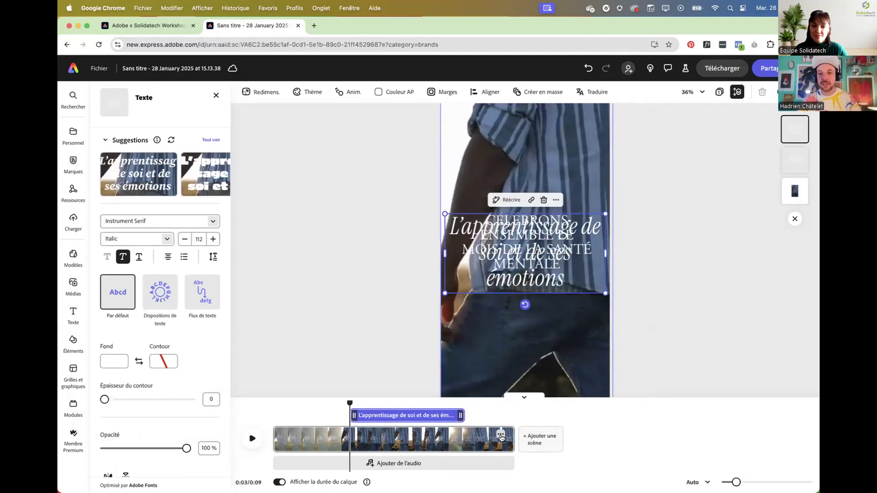
pyautogui.moveTo(509, 439); pyautogui.dragTo(462, 438)
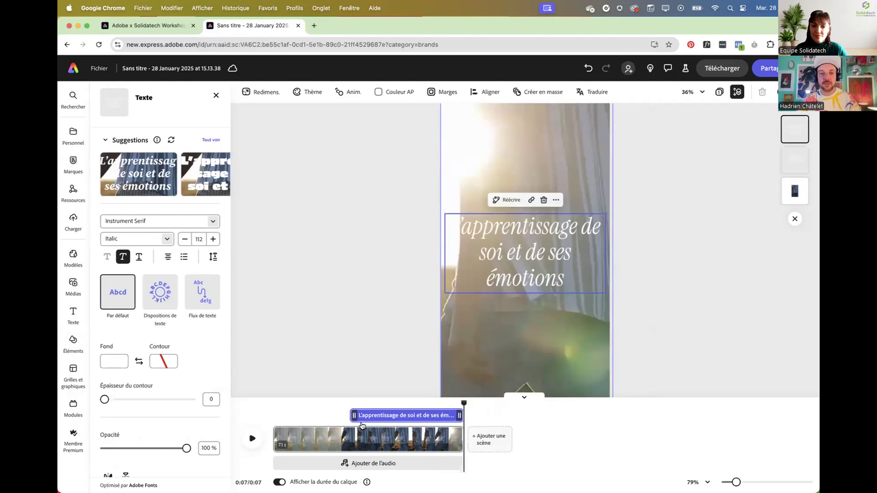
pyautogui.moveTo(465, 401); pyautogui.dragTo(253, 401)
pyautogui.press('space')
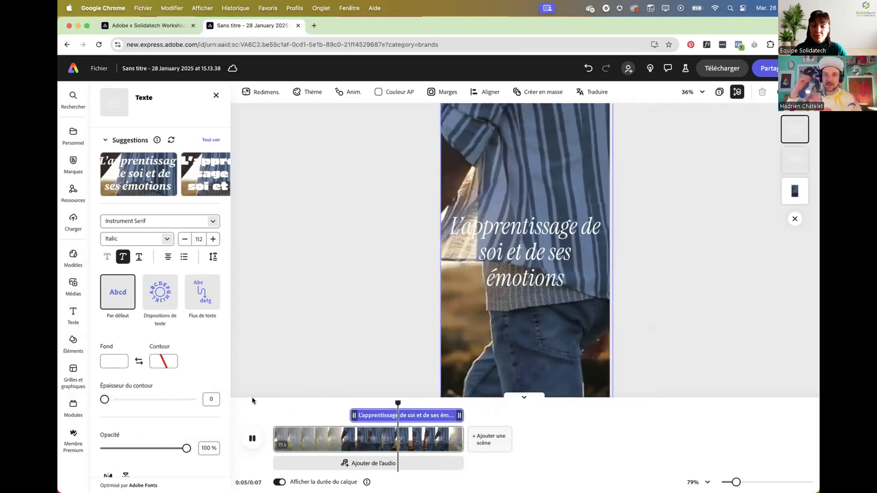
pyautogui.press('space')
pyautogui.click(306, 369)
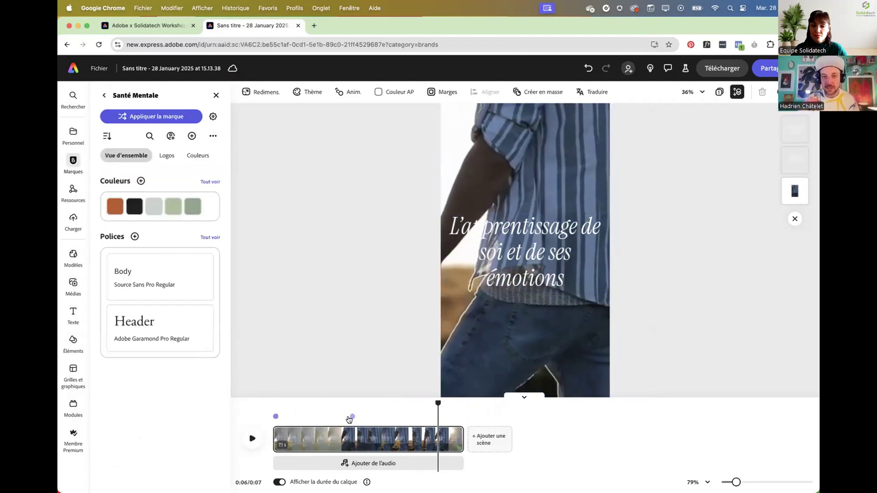
# - Shorten the "CÉLÉBRONS ENSEMBLE LE MOIS DE LA SANTÉ MENTALE" layer to end at 0:03 and play the scene to its end
pyautogui.click(361, 416)
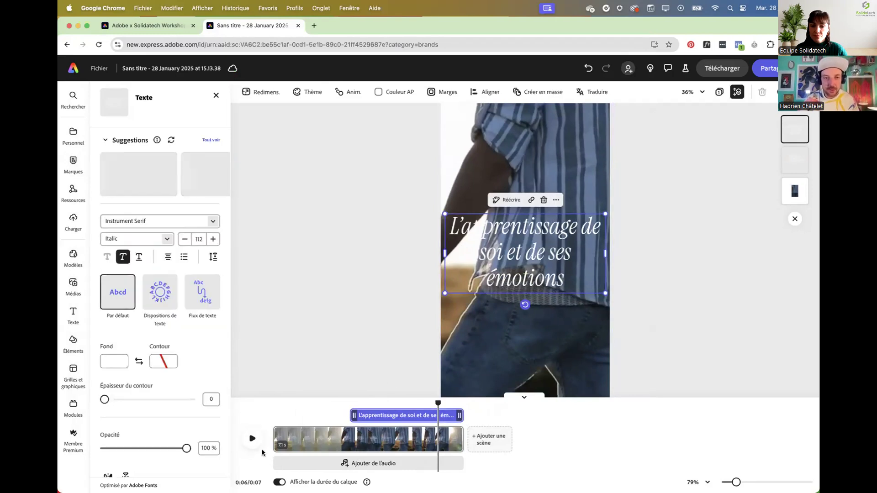
pyautogui.moveTo(352, 416)
pyautogui.mouseDown()
pyautogui.moveTo(375, 416)
pyautogui.moveTo(368, 403)
pyautogui.moveTo(350, 403)
pyautogui.mouseUp()
pyautogui.click(537, 245)
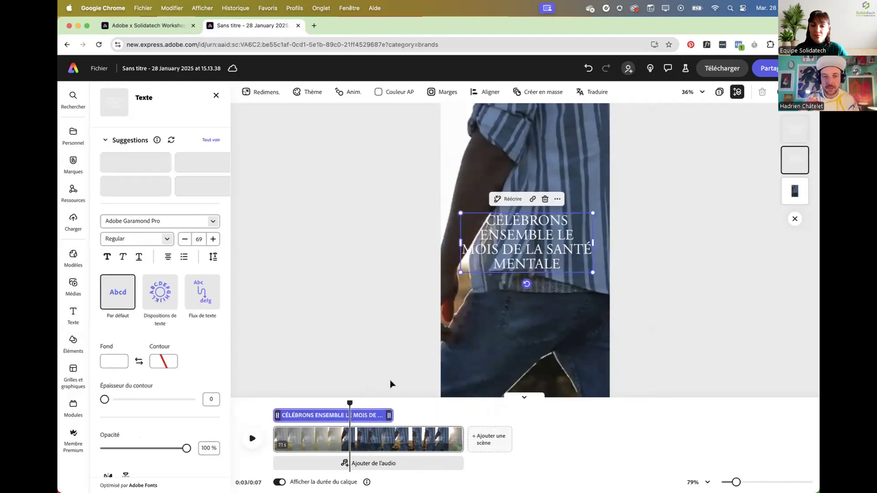
pyautogui.moveTo(389, 419); pyautogui.dragTo(361, 418)
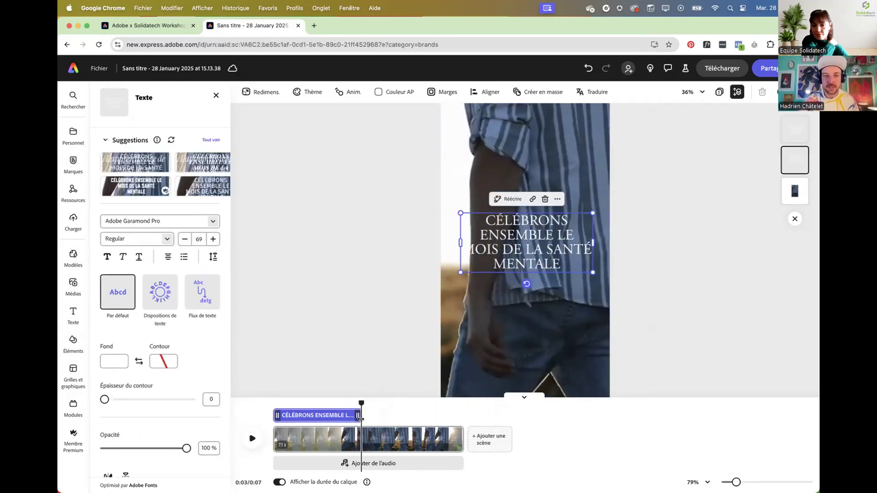
pyautogui.press('space')
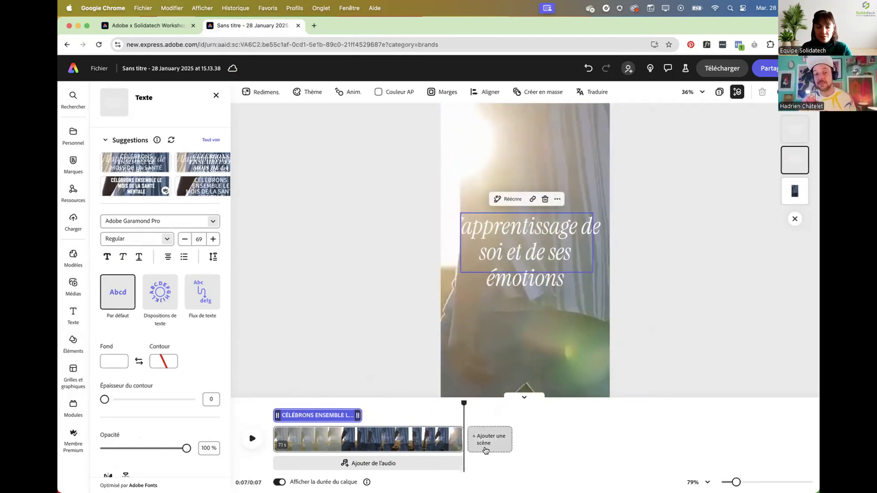
# - Add a second scene to the reel and fill its background with the brand's light green #AAC19C
pyautogui.click(486, 450)
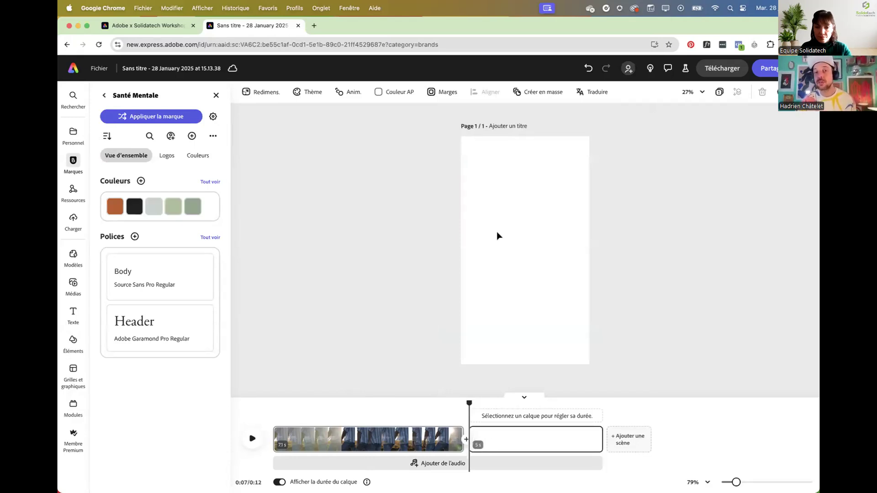
pyautogui.click(380, 94)
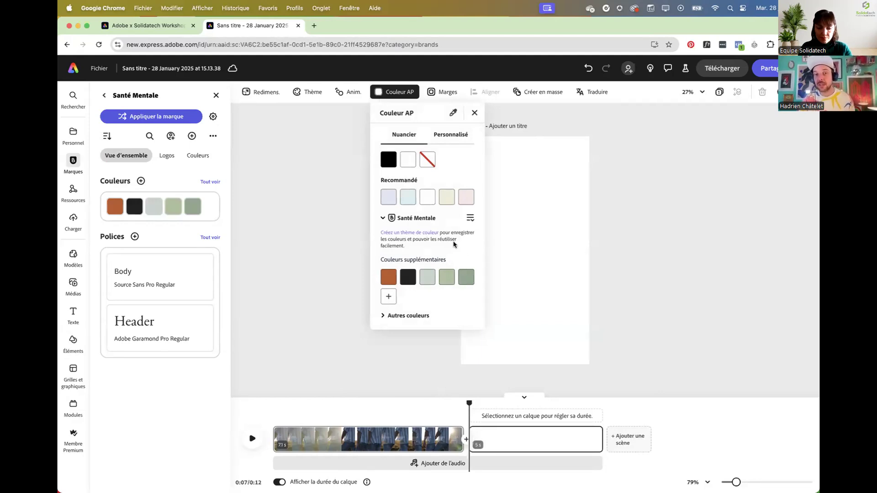
pyautogui.click(447, 279)
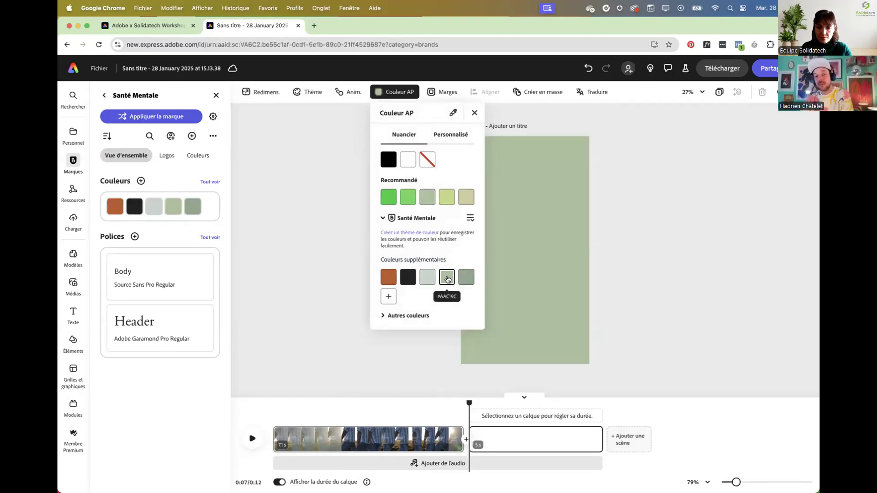
pyautogui.click(616, 254)
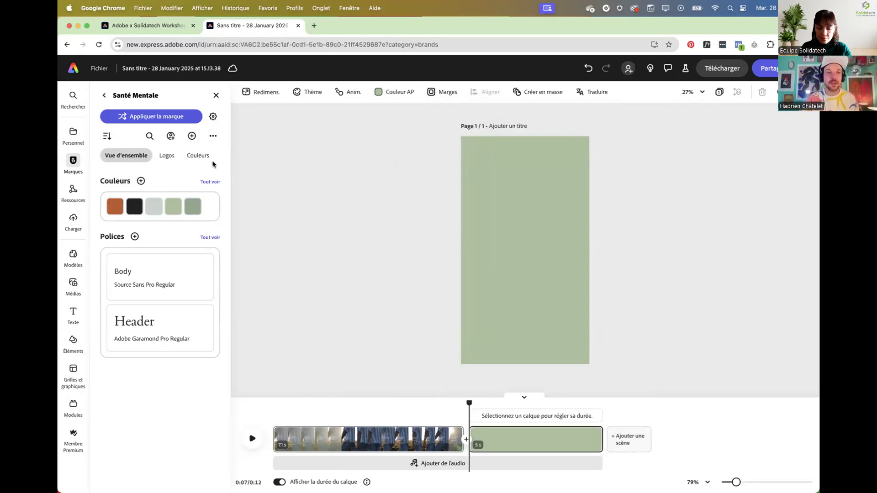
# - Add a brand header text to the green scene reading "Jeudi 20 Février De 18h à 22h", copied from the notes window
pyautogui.click(155, 333)
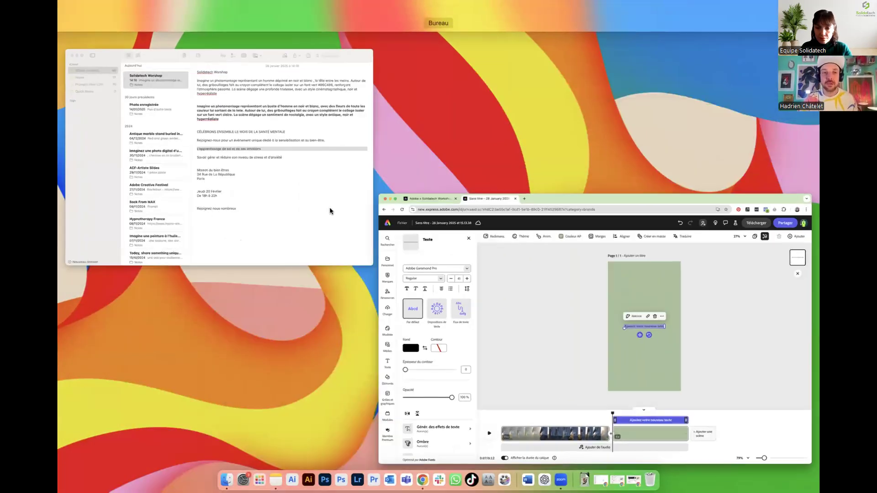
pyautogui.click(330, 207)
pyautogui.moveTo(355, 292); pyautogui.dragTo(314, 287)
pyautogui.press('super+c')
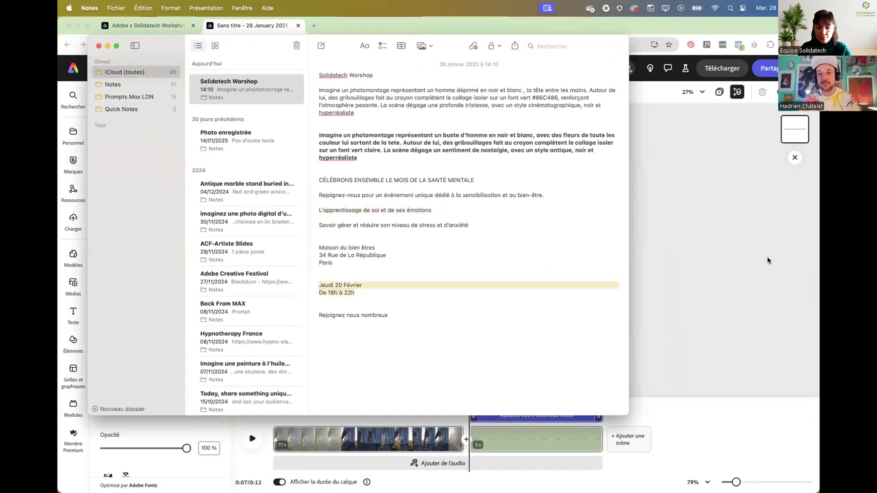
pyautogui.click(745, 250)
pyautogui.press('super+v')
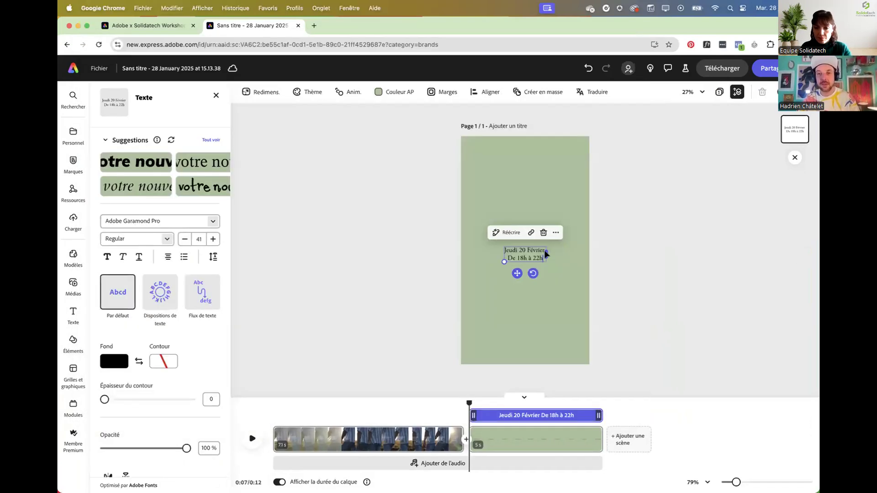
# - Enlarge the "Jeudi 20 Février De 18h à 22h" text to size 89, keep it centre-aligned and move it above the middle of the green scene
pyautogui.moveTo(504, 262); pyautogui.dragTo(473, 274)
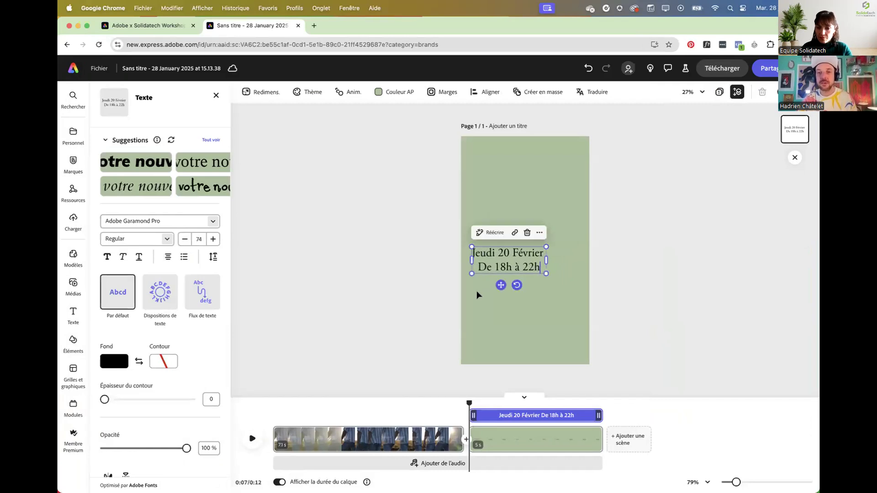
pyautogui.press('super+a')
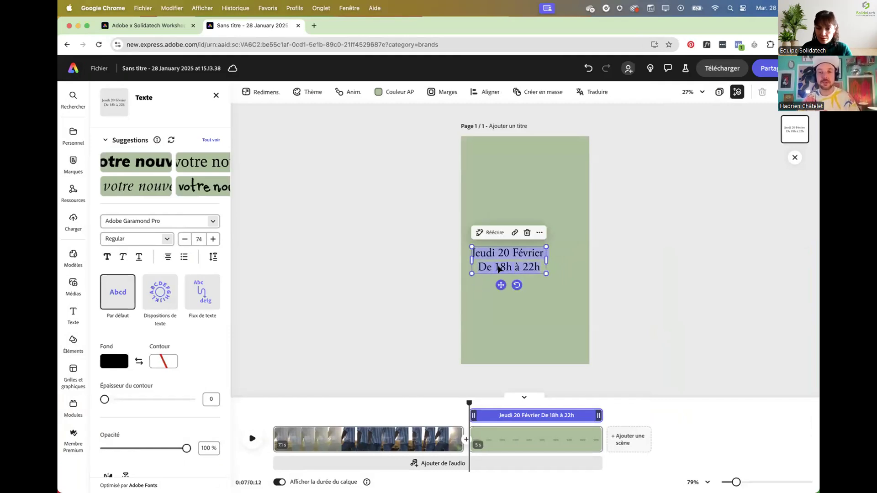
pyautogui.click(166, 258)
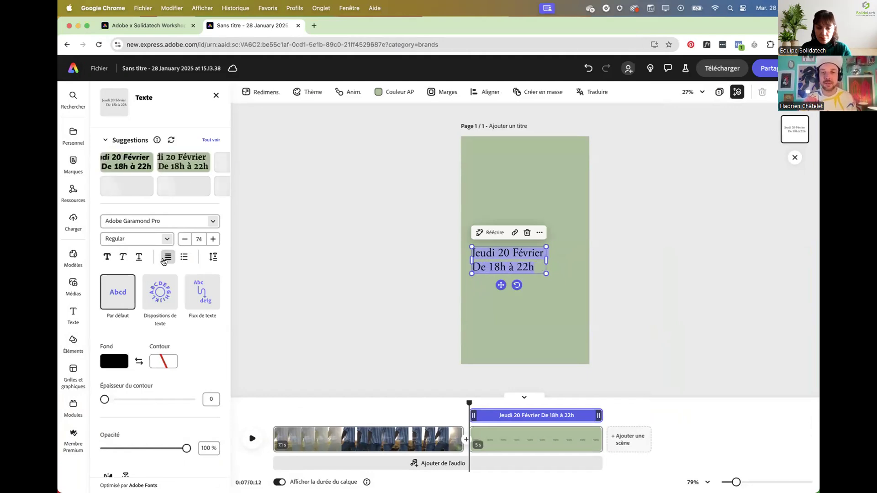
pyautogui.click(164, 261)
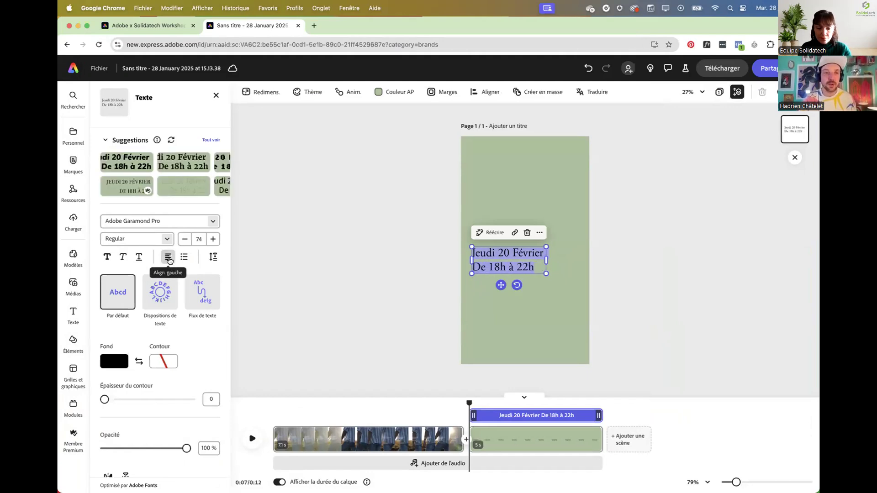
pyautogui.click(168, 259)
pyautogui.moveTo(546, 247)
pyautogui.mouseDown()
pyautogui.moveTo(581, 233)
pyautogui.moveTo(562, 241)
pyautogui.mouseUp()
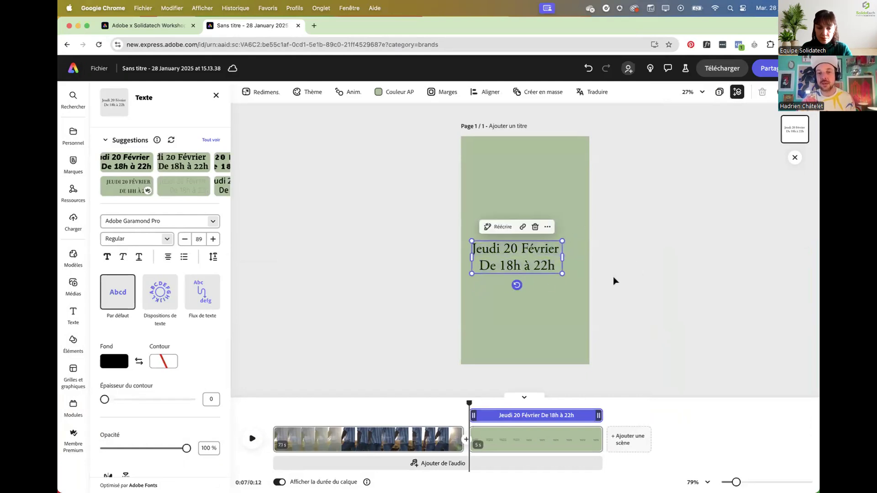
pyautogui.moveTo(515, 270); pyautogui.dragTo(526, 242)
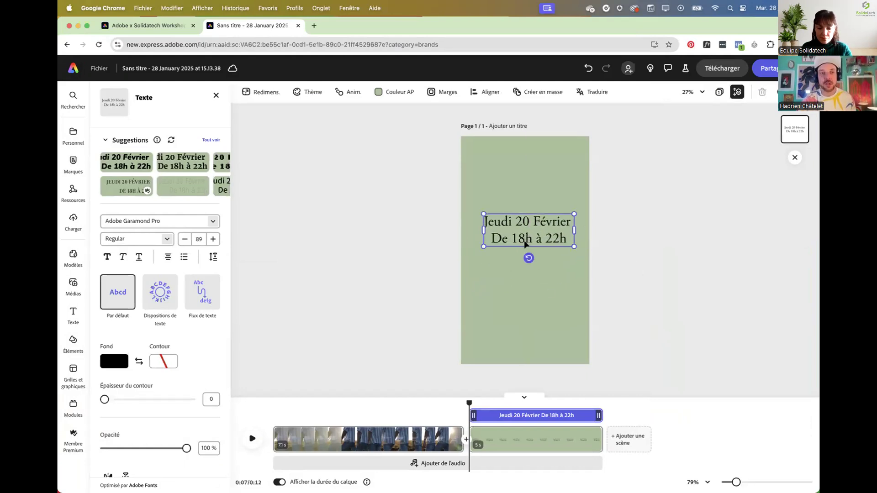
# - Colour the date text with the brand's near-black, set its style to Italic and move it slightly down
pyautogui.click(108, 368)
pyautogui.click(147, 422)
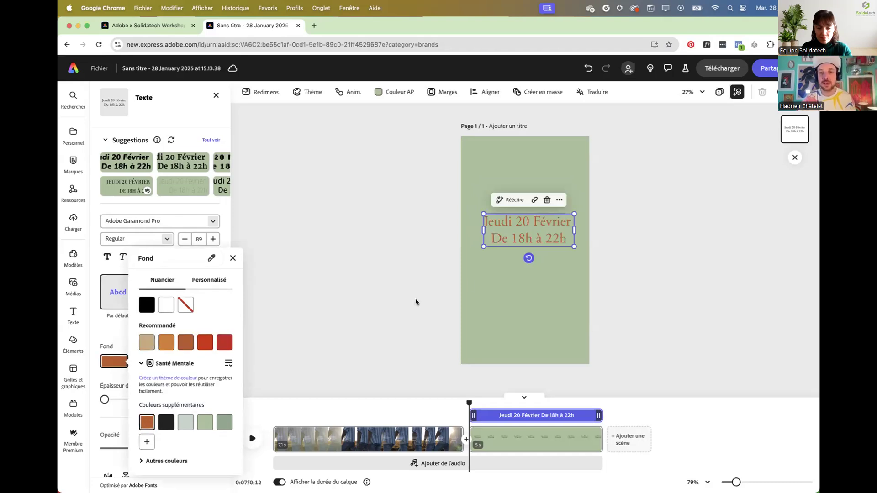
pyautogui.click(167, 421)
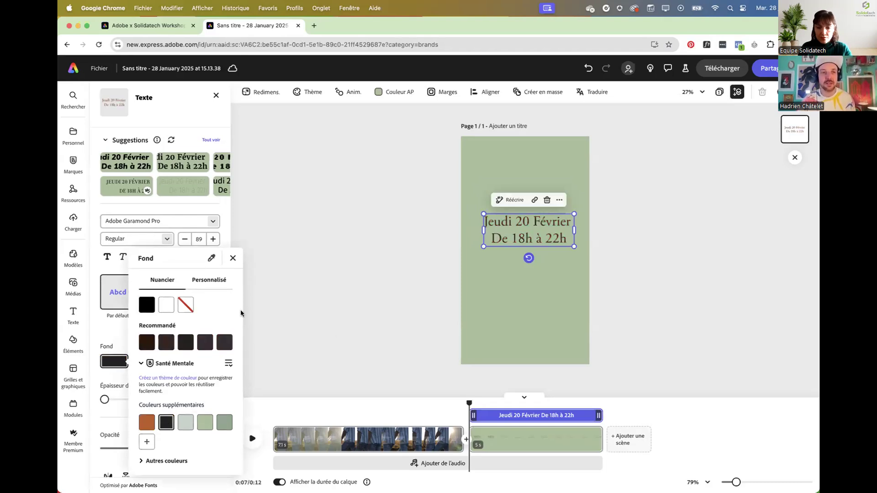
pyautogui.click(165, 238)
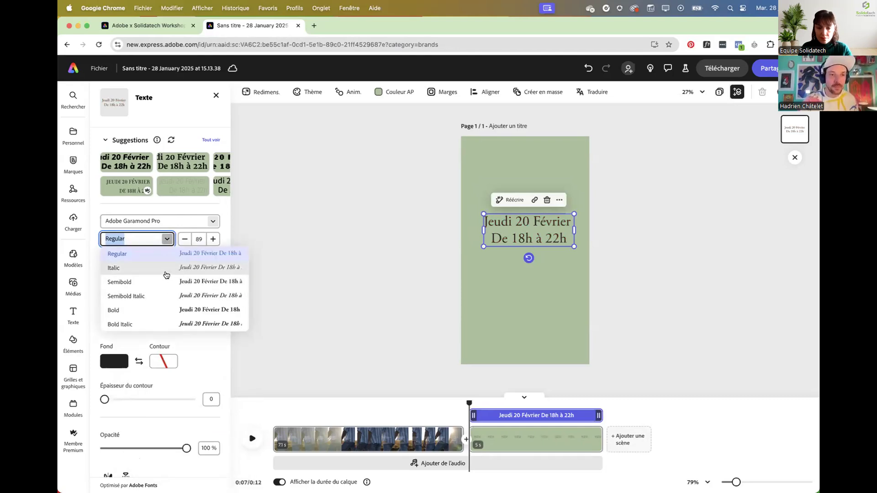
pyautogui.click(165, 268)
pyautogui.click(411, 248)
pyautogui.moveTo(547, 232); pyautogui.dragTo(548, 246)
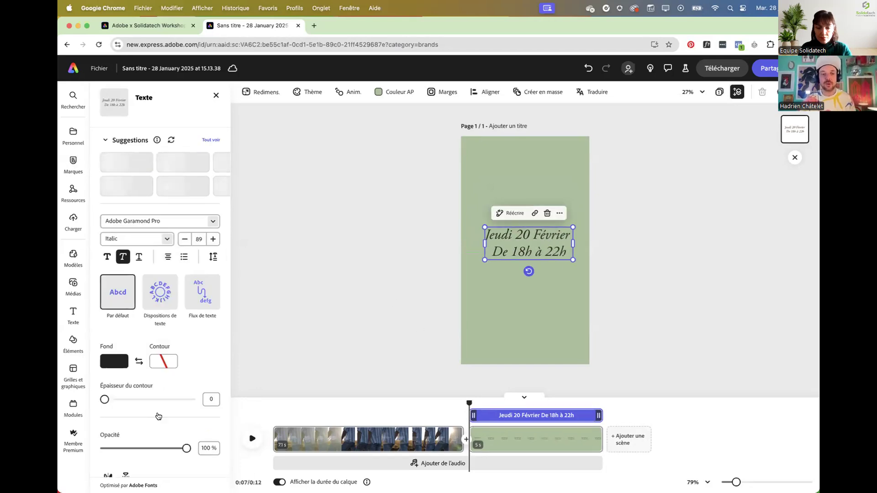
# - Apply the Dérive entrance animation to the date text
pyautogui.scroll(-3, 157, 415)
pyautogui.click(145, 457)
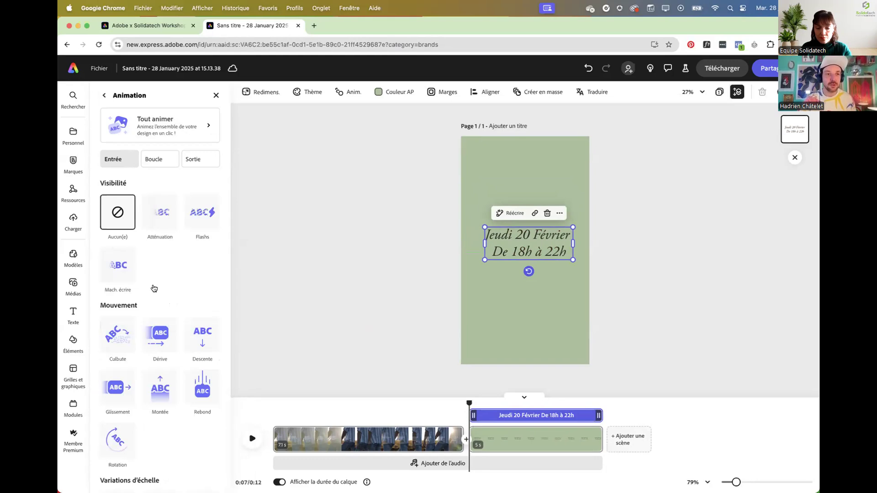
pyautogui.click(160, 337)
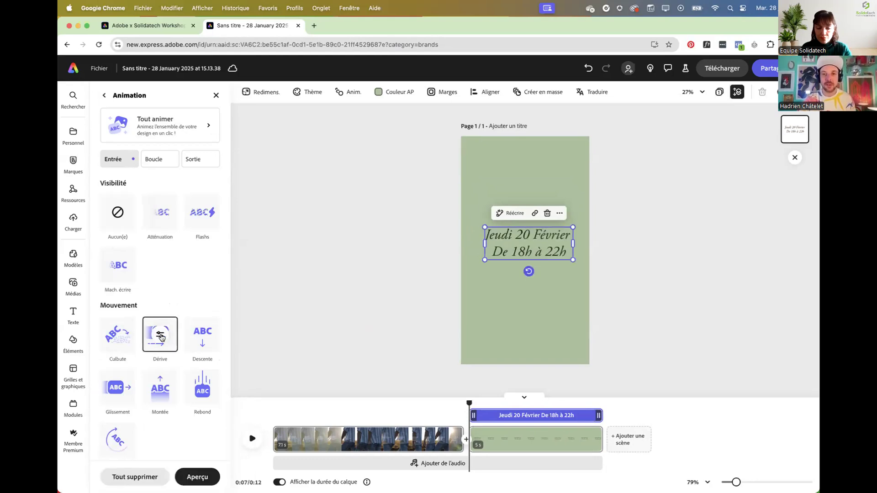
pyautogui.click(349, 279)
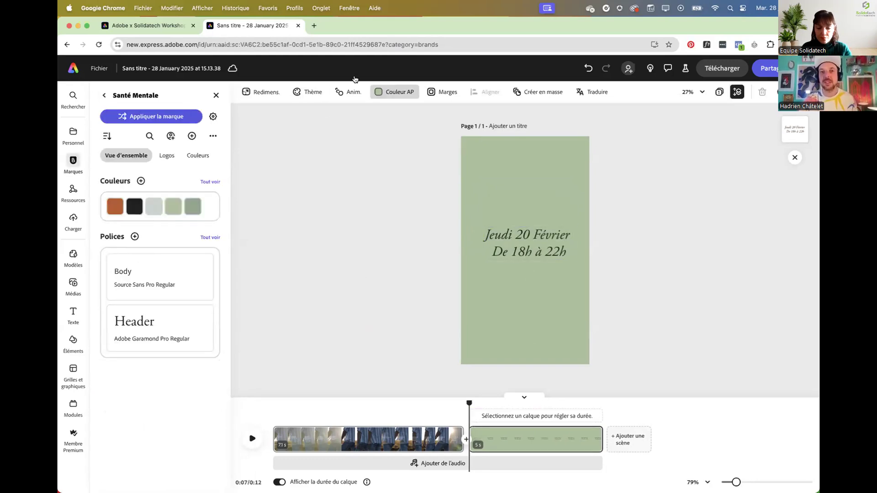
# - Copy "Rejoignez nous nombreux" from the notes window and add it as brand body text below the date
pyautogui.hotkey('ctrl', 'Up')
pyautogui.click(284, 190)
pyautogui.moveTo(319, 264); pyautogui.dragTo(316, 243)
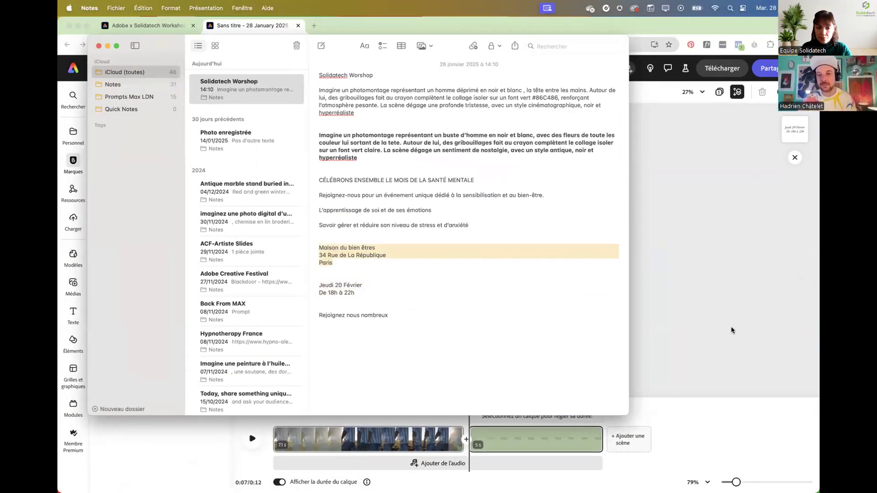
pyautogui.moveTo(387, 315); pyautogui.dragTo(319, 315)
pyautogui.press('super+c')
pyautogui.click(669, 297)
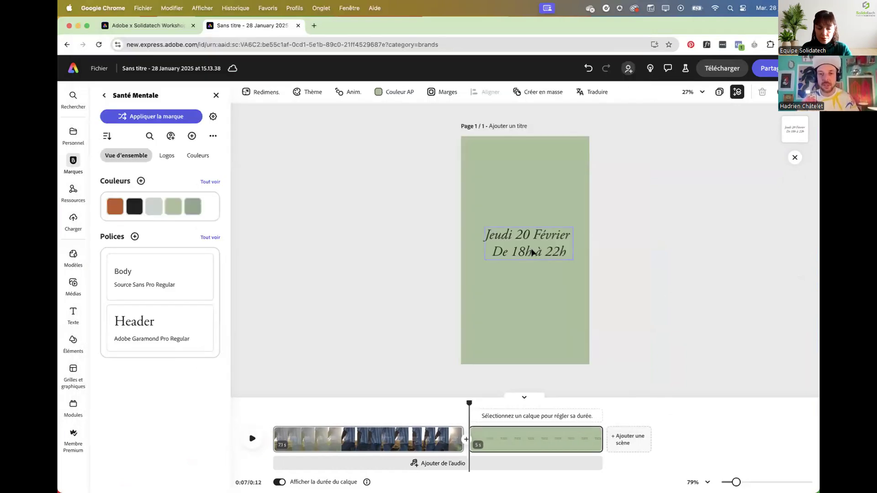
pyautogui.click(166, 290)
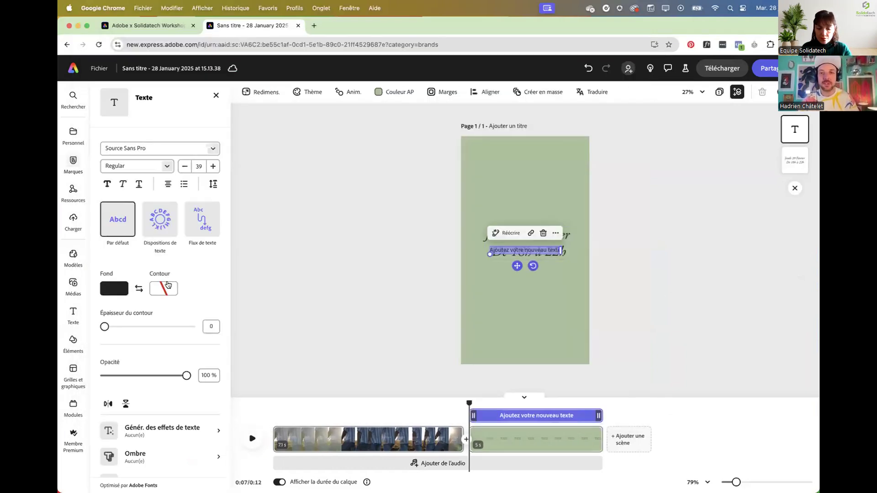
pyautogui.press('super+v')
pyautogui.moveTo(517, 266); pyautogui.dragTo(516, 291)
# - Delay the "Rejoignez nous nombreux" layer to start at 0:09 and move the playhead to 0:10
pyautogui.moveTo(476, 415); pyautogui.dragTo(515, 418)
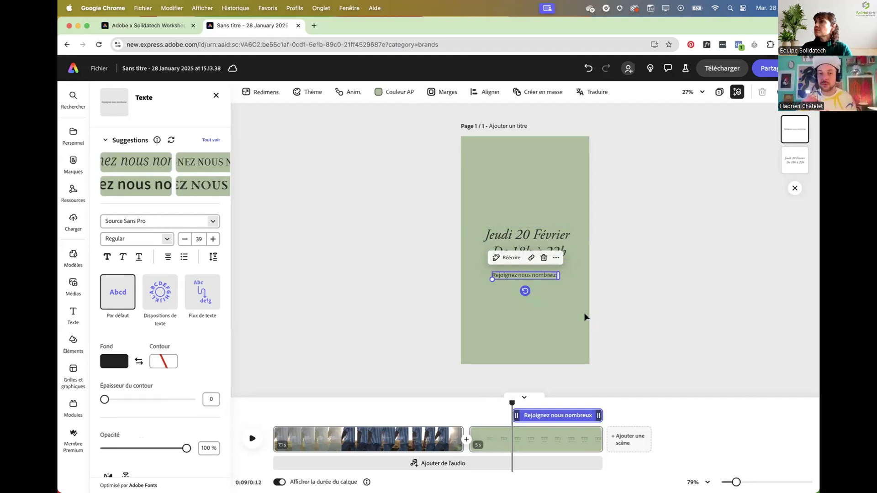
pyautogui.click(571, 308)
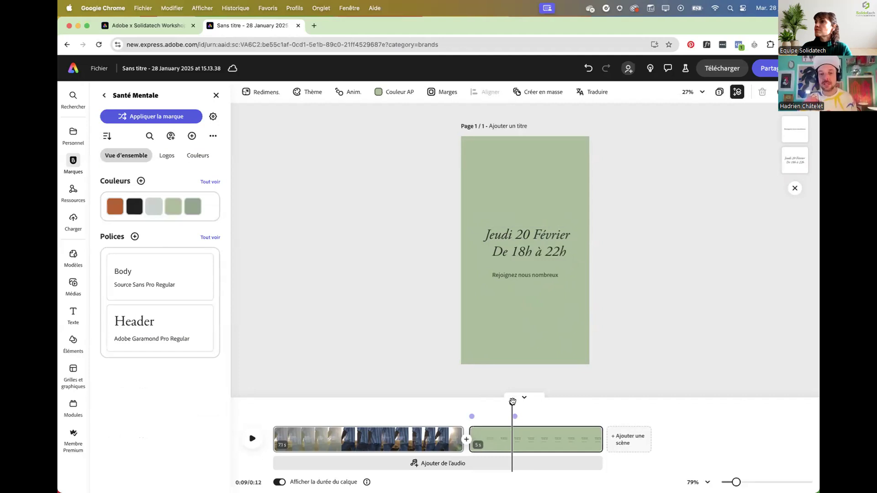
pyautogui.moveTo(513, 402); pyautogui.dragTo(540, 403)
# - Apply the Dérive entrance animation to the "Rejoignez nous nombreux" text and play the whole reel from the start
pyautogui.click(521, 276)
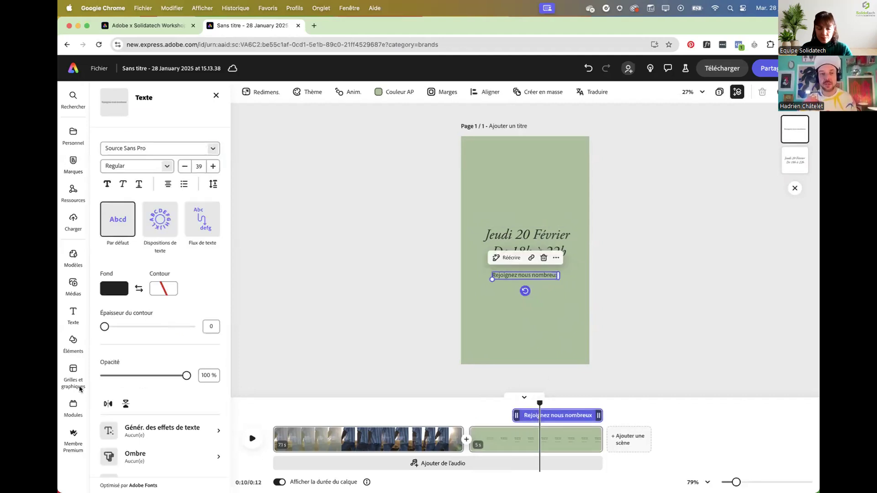
pyautogui.scroll(-3, 168, 438)
pyautogui.click(122, 448)
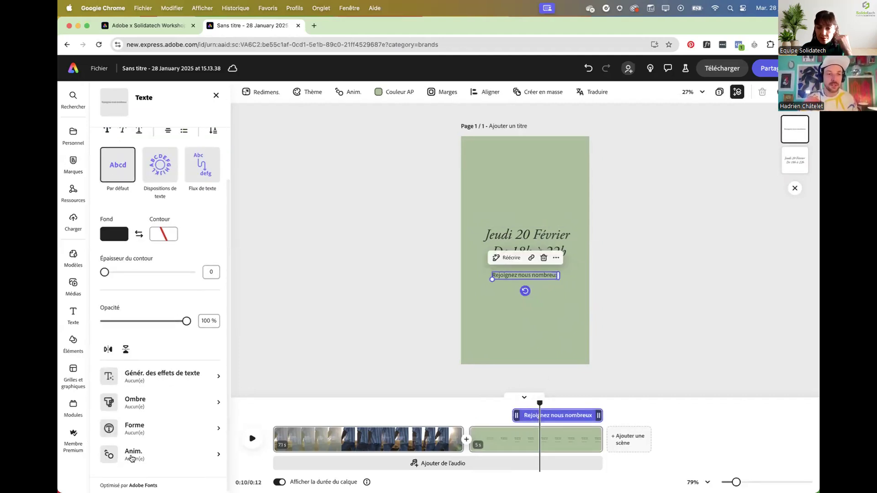
pyautogui.click(175, 344)
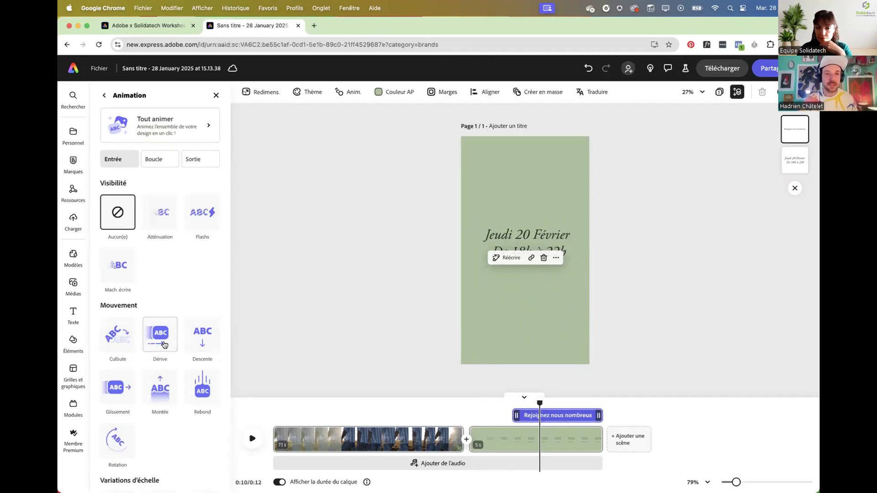
pyautogui.moveTo(540, 403); pyautogui.dragTo(273, 403)
pyautogui.click(252, 439)
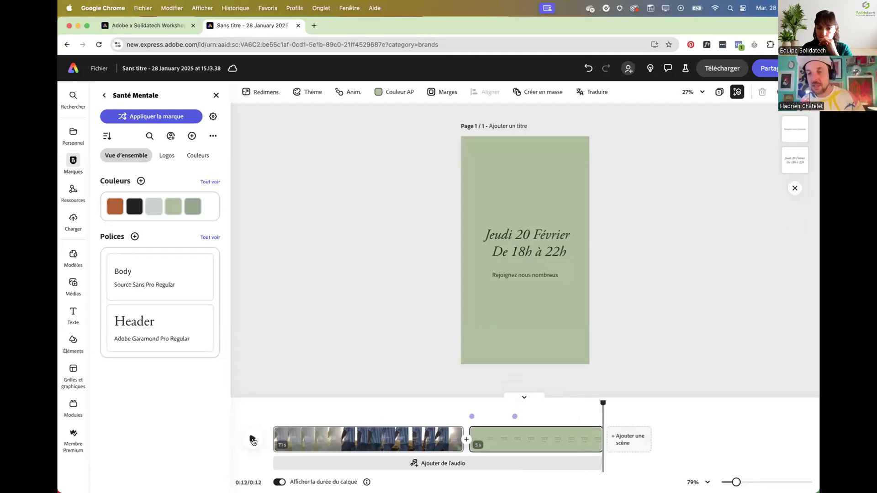
# - Review the reel's download options, including the file formats and the MP4 video resolution, without downloading
pyautogui.click(707, 68)
pyautogui.click(744, 137)
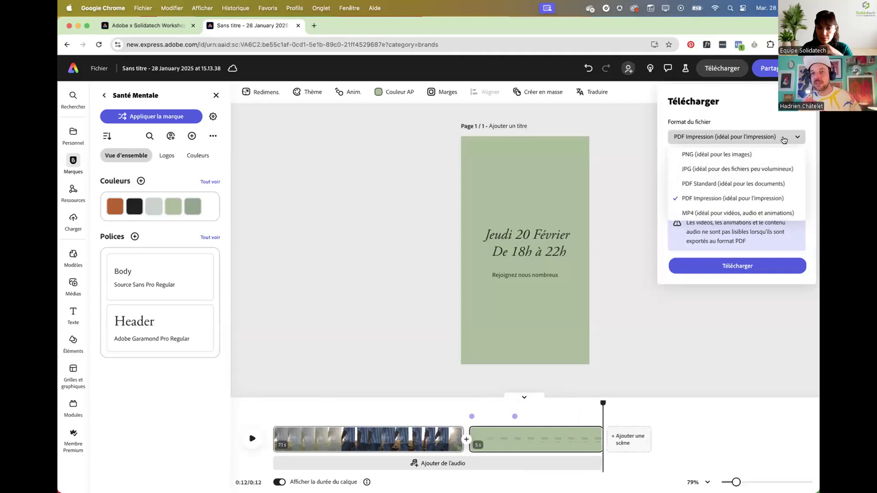
pyautogui.click(745, 153)
pyautogui.click(615, 202)
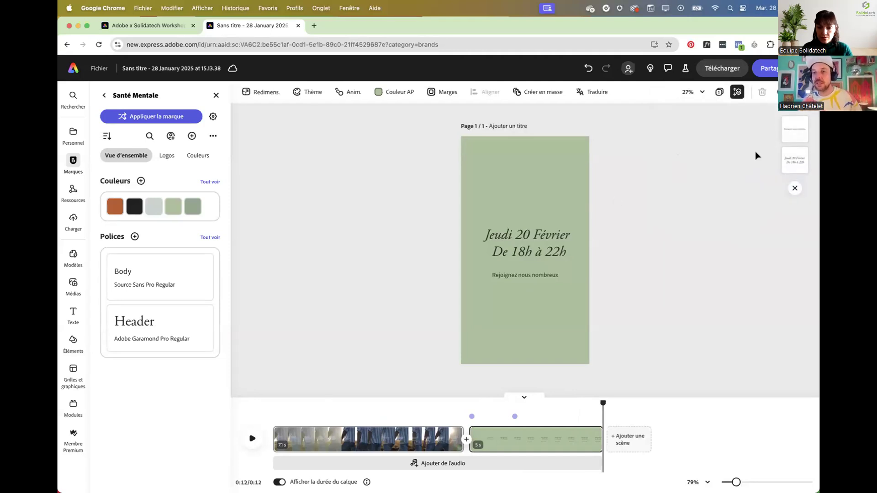
pyautogui.click(720, 70)
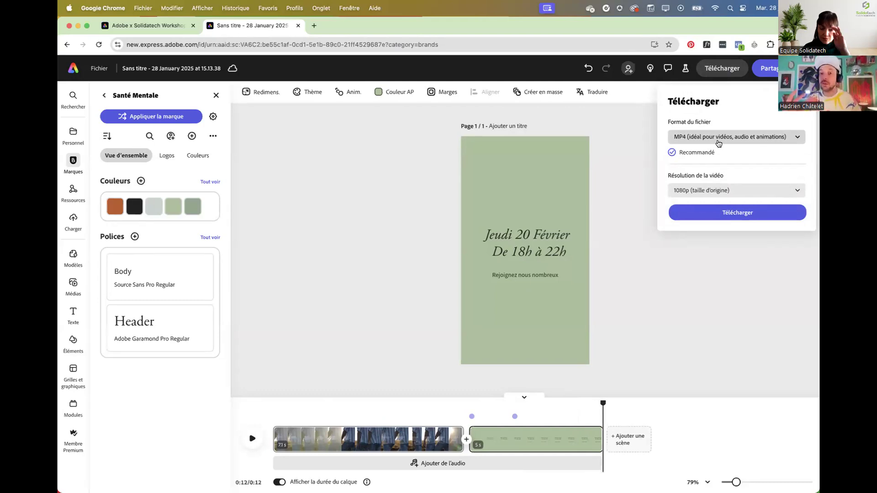
pyautogui.click(720, 196)
pyautogui.click(700, 271)
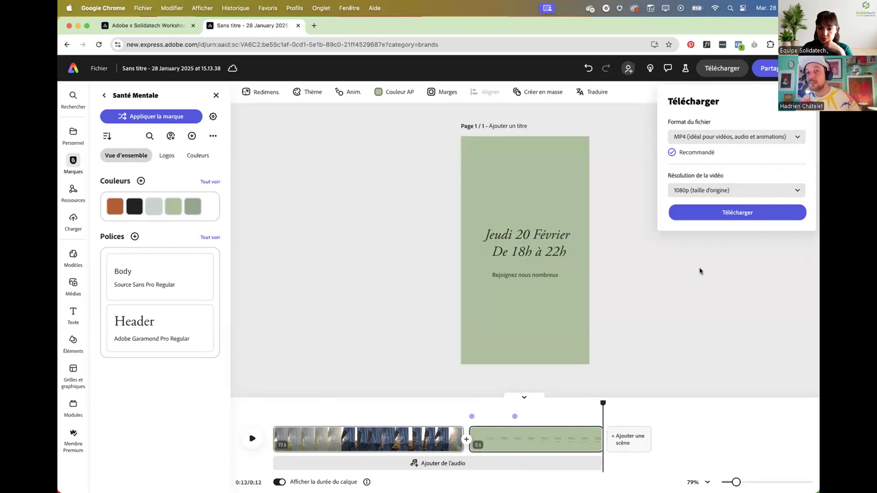
pyautogui.click(699, 271)
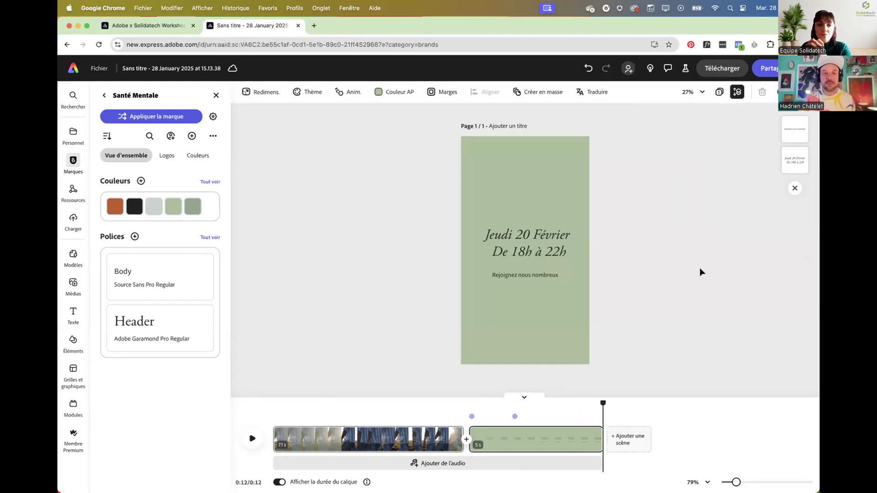
# - Set up a social media post of the reel for Instagram, LinkedIn and Facebook, and view its caption and publishing options
pyautogui.click(772, 73)
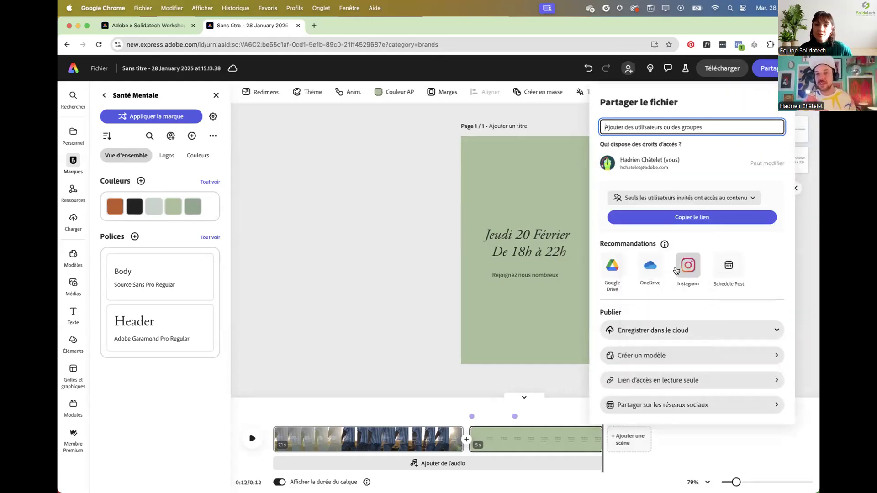
pyautogui.click(685, 267)
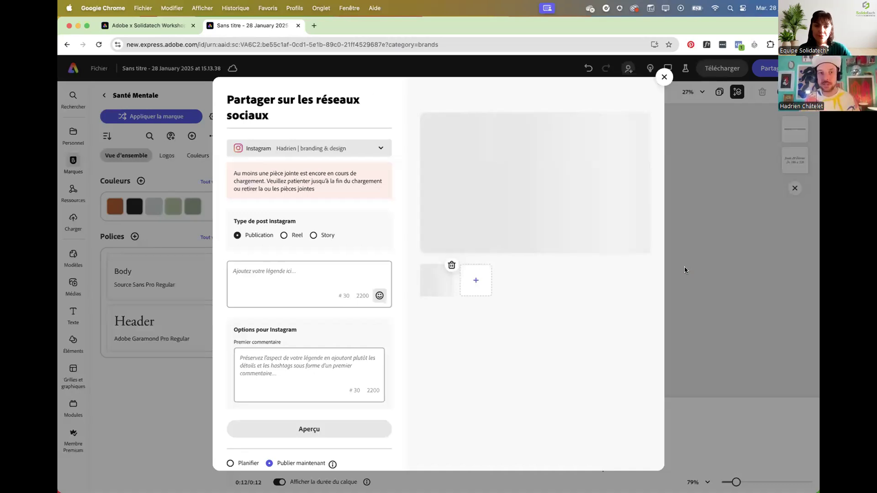
pyautogui.click(374, 152)
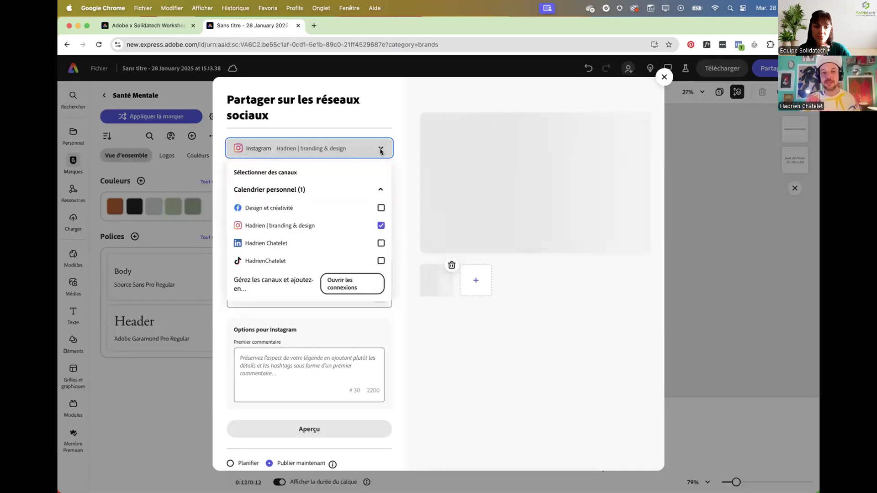
pyautogui.click(380, 244)
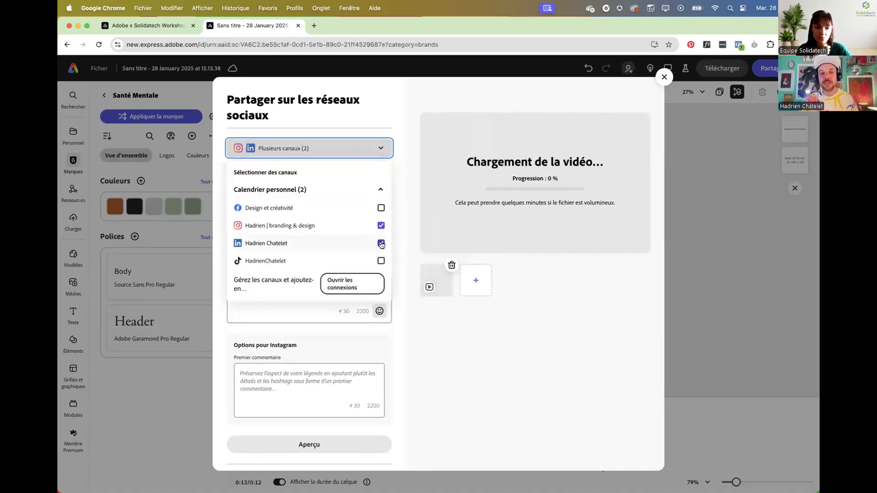
pyautogui.click(381, 208)
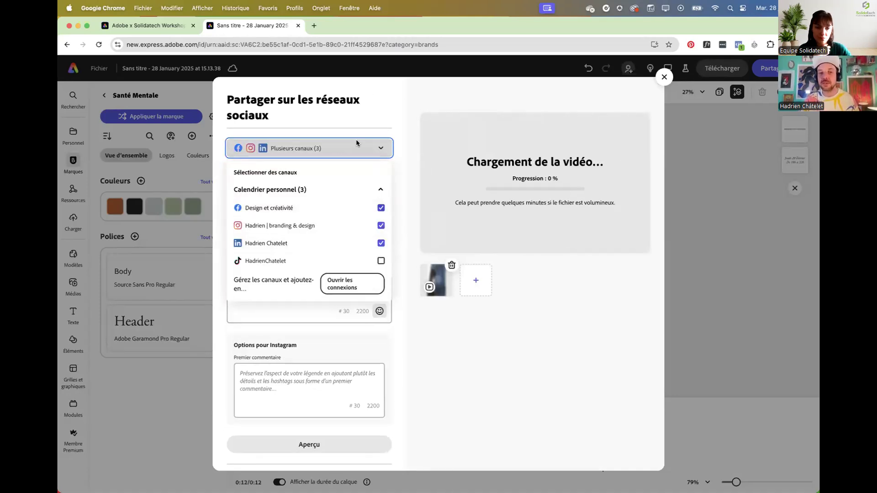
pyautogui.click(370, 120)
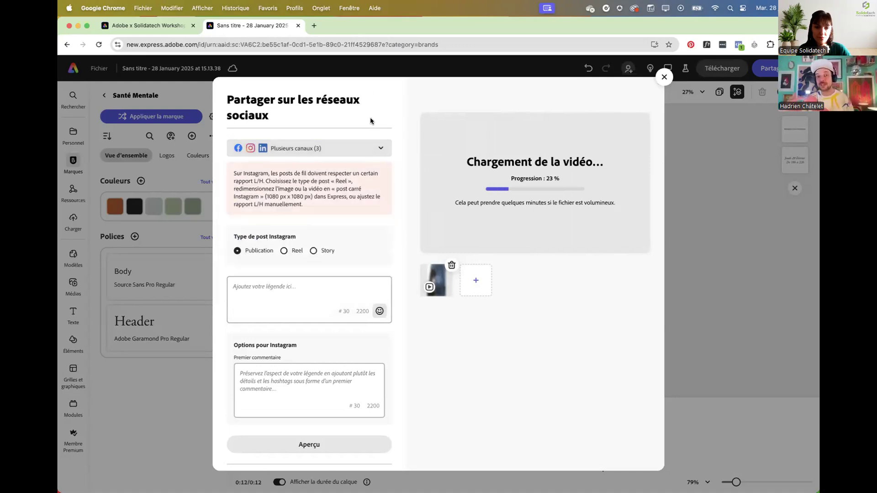
pyautogui.click(272, 290)
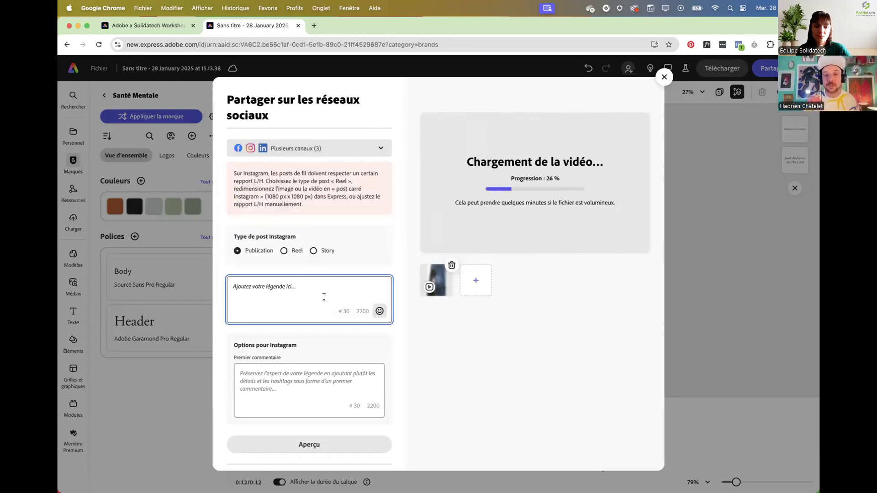
pyautogui.scroll(-2, 324, 297)
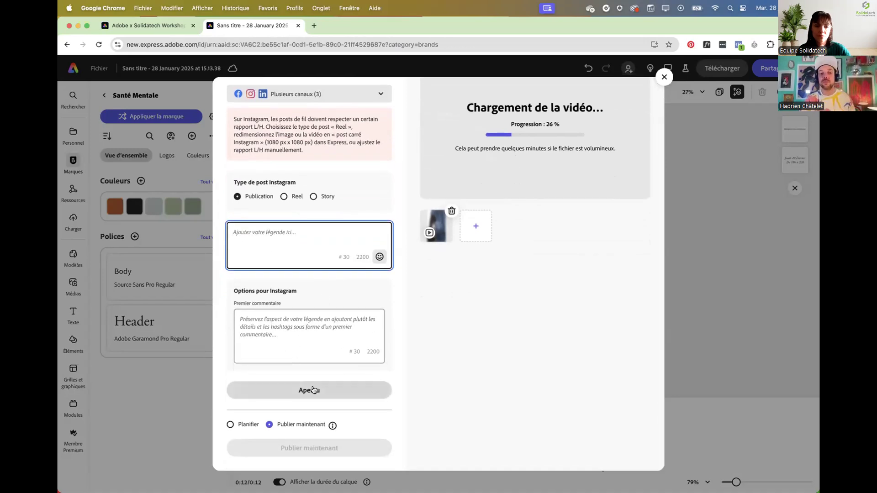
# - Switch the reel's post from immediate publishing to scheduling, and set its date and time to 29/01/2025 20:20
pyautogui.click(230, 425)
pyautogui.scroll(-2, 287, 420)
pyautogui.click(293, 403)
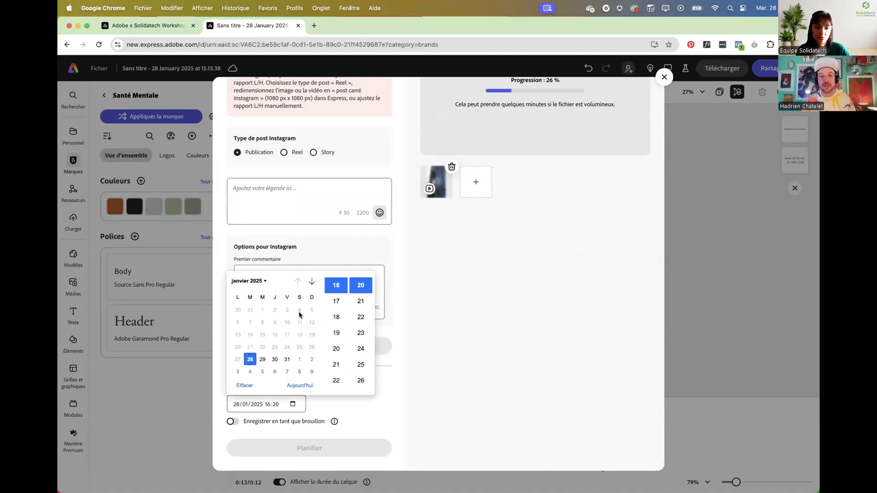
pyautogui.click(263, 359)
pyautogui.click(336, 349)
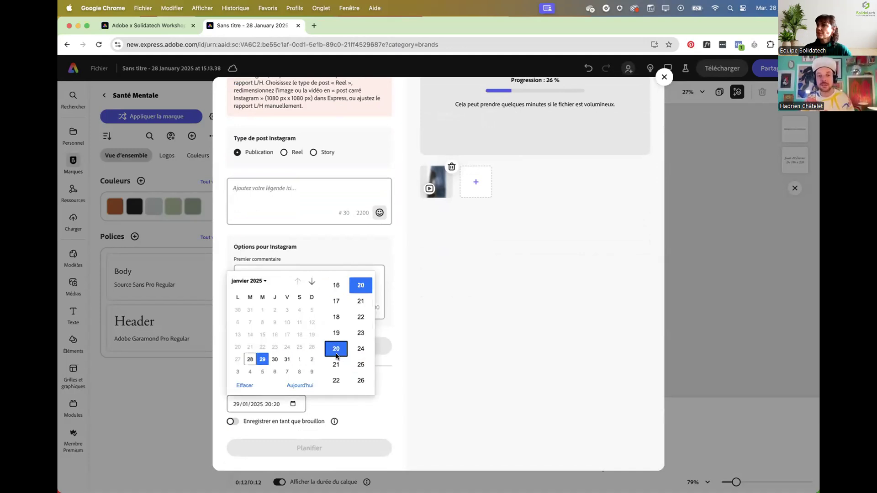
# - Try saving the scheduled post as a draft, turn the draft option back off, and close the post without publishing
pyautogui.click(276, 420)
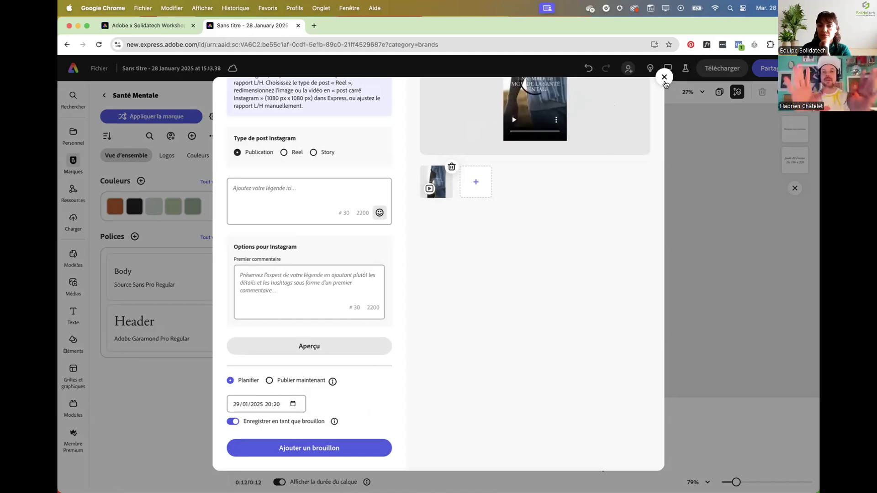
pyautogui.click(233, 421)
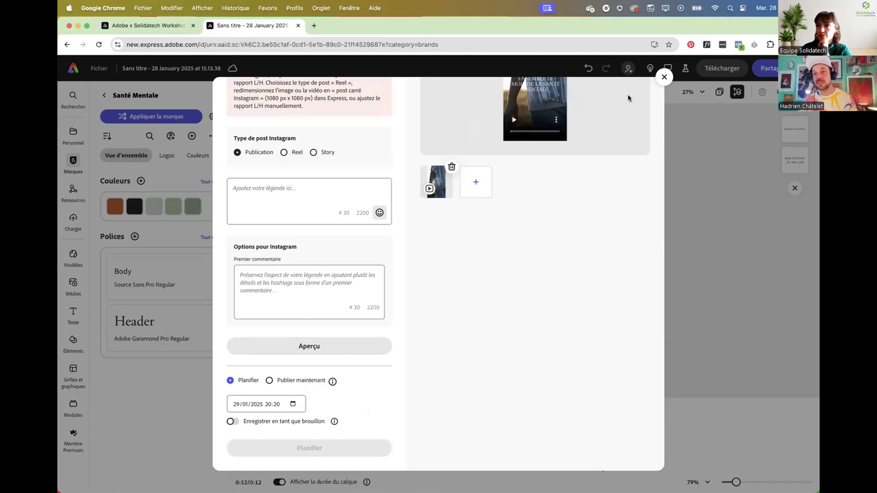
pyautogui.click(664, 77)
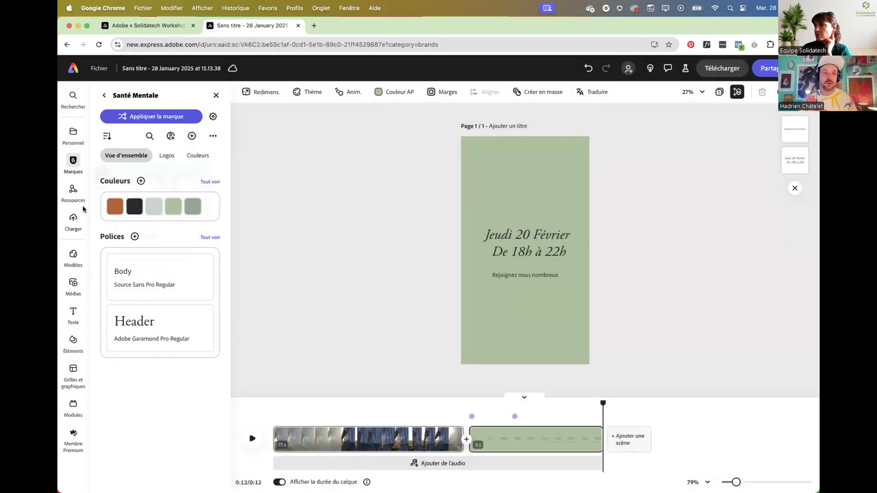
# - Open the personal planning calendar from the home page and start a new post on 28 January 2025
pyautogui.click(73, 70)
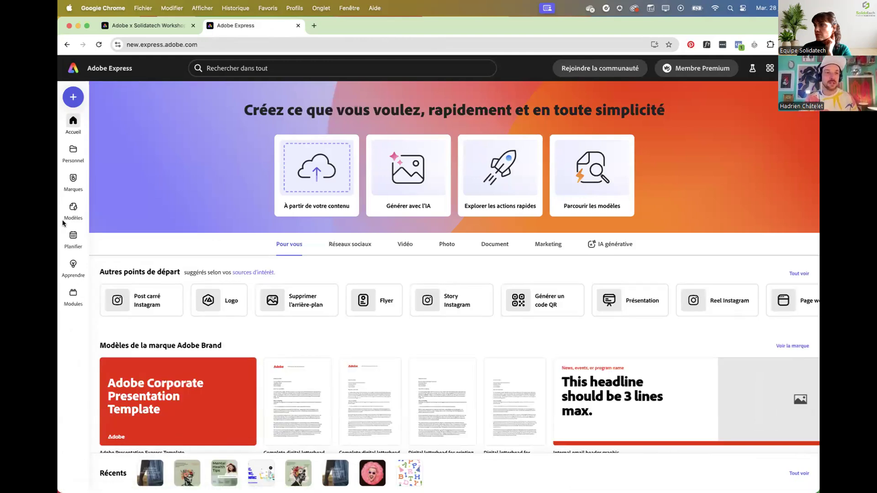
pyautogui.click(73, 237)
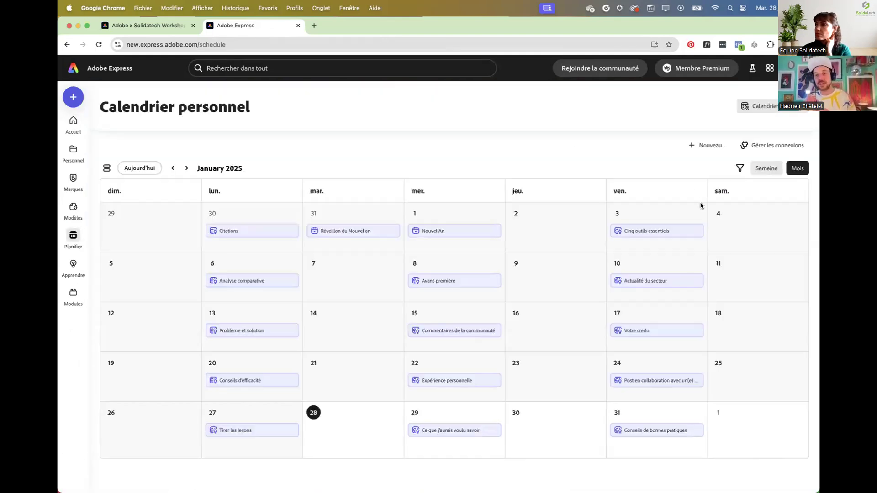
pyautogui.moveTo(328, 418)
pyautogui.scroll(-1, 328, 417)
pyautogui.click(352, 411)
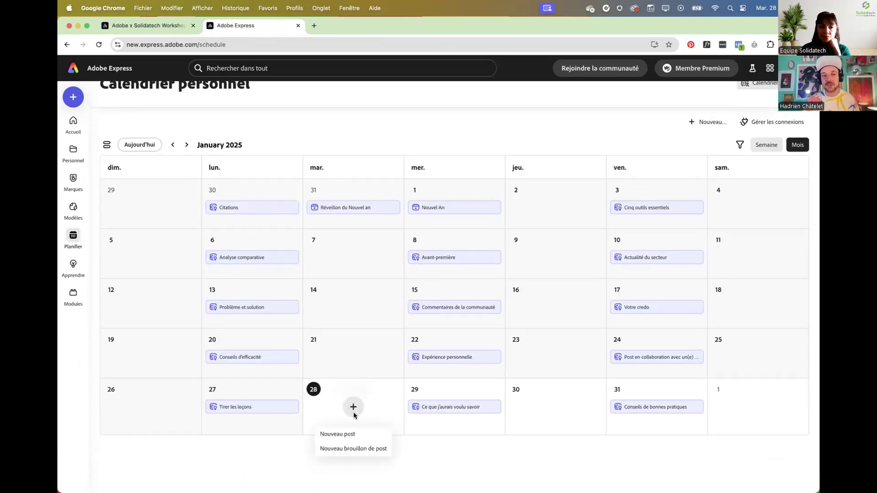
pyautogui.click(337, 435)
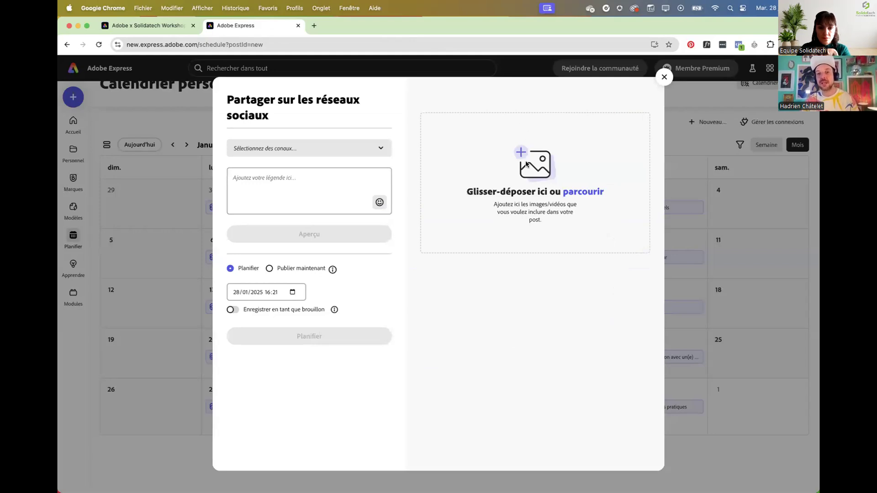
# - Choose the Instagram account as the new post's channel
pyautogui.click(347, 185)
pyautogui.click(327, 151)
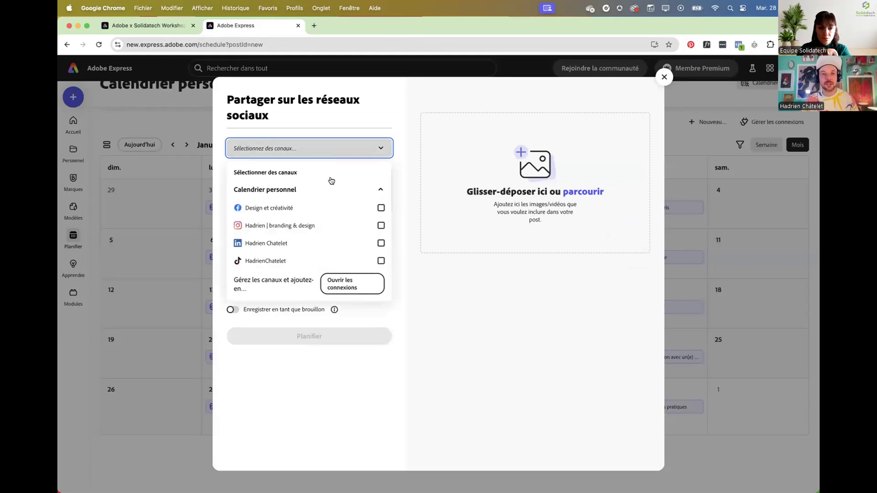
pyautogui.click(256, 224)
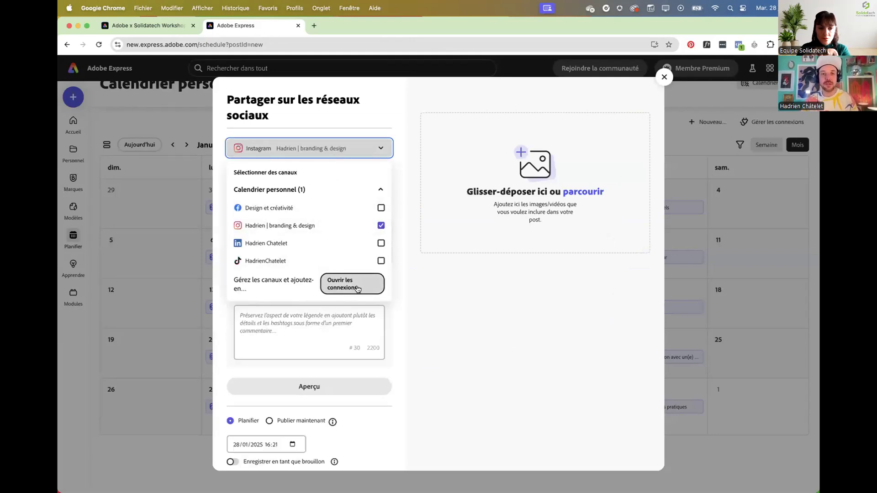
pyautogui.click(403, 317)
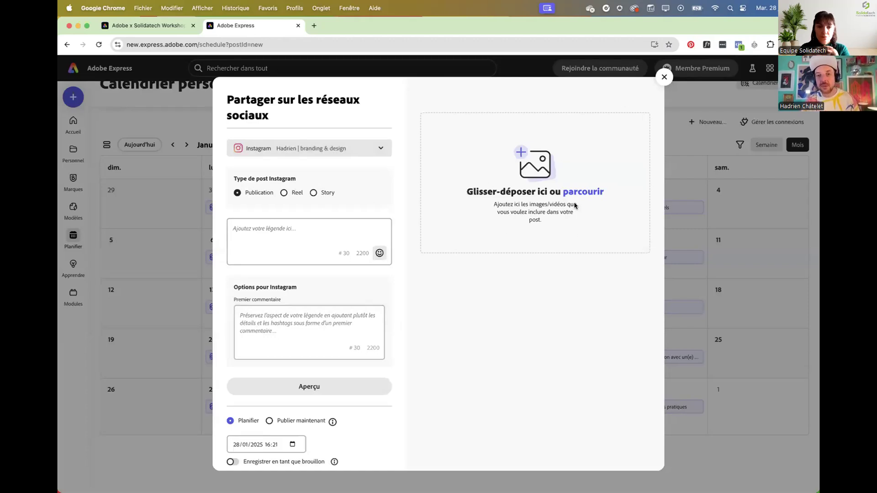
# - Load only page 2 of the flower-head poster project into the post, and close the post without scheduling it
pyautogui.click(570, 193)
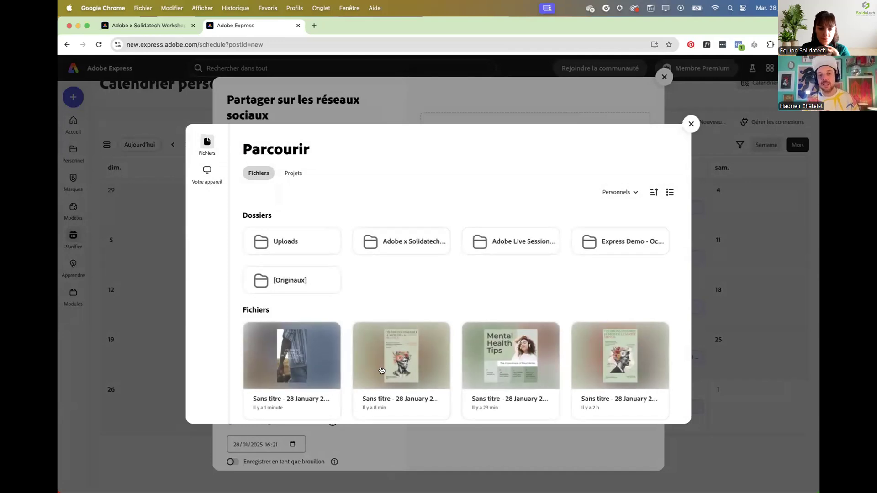
pyautogui.scroll(-3, 368, 368)
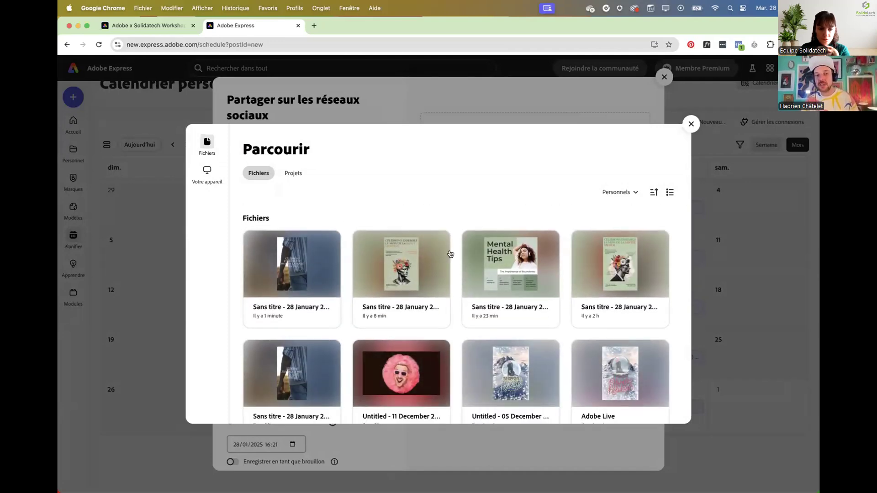
pyautogui.click(401, 274)
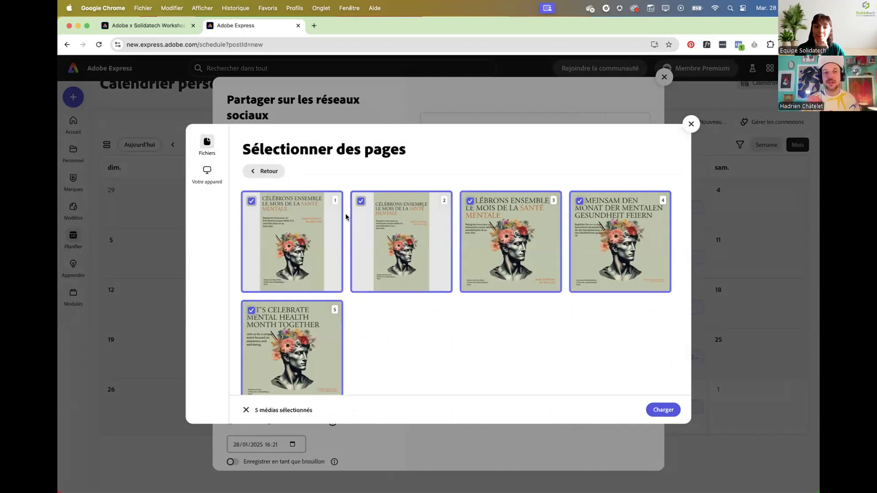
pyautogui.click(251, 203)
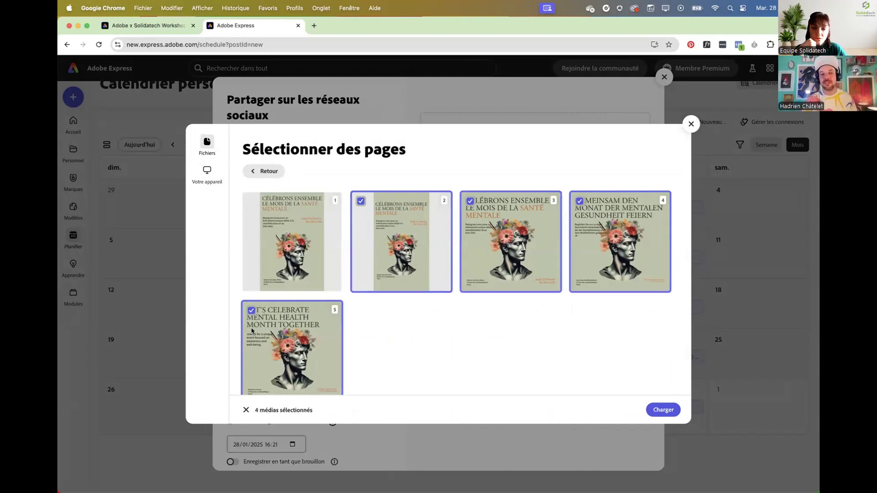
pyautogui.click(251, 311)
pyautogui.click(472, 202)
pyautogui.click(579, 201)
pyautogui.click(673, 411)
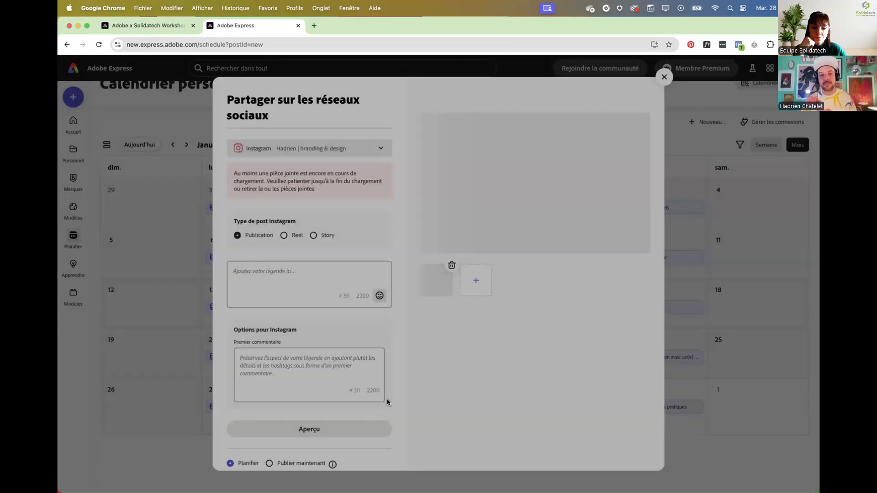
pyautogui.click(663, 78)
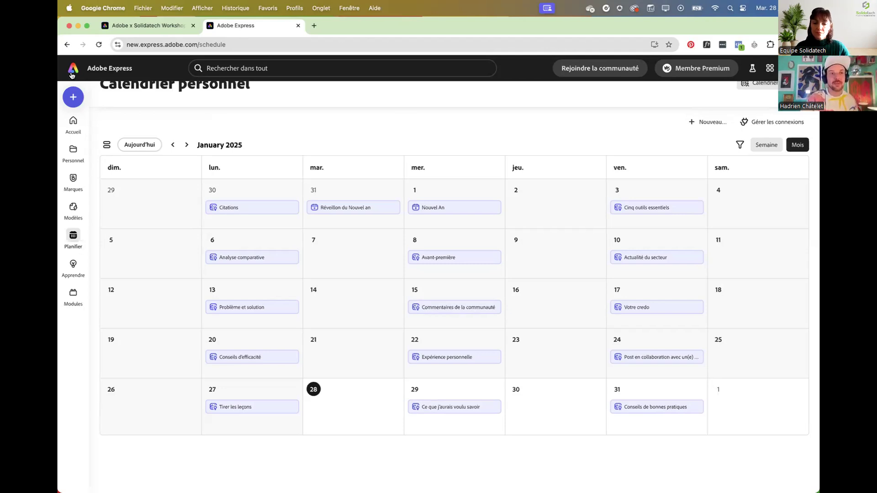
# - Switch to the "Adobe x Solidatech Workshop" presentation, present it from page 17 and advance two slides
pyautogui.click(91, 76)
pyautogui.click(144, 27)
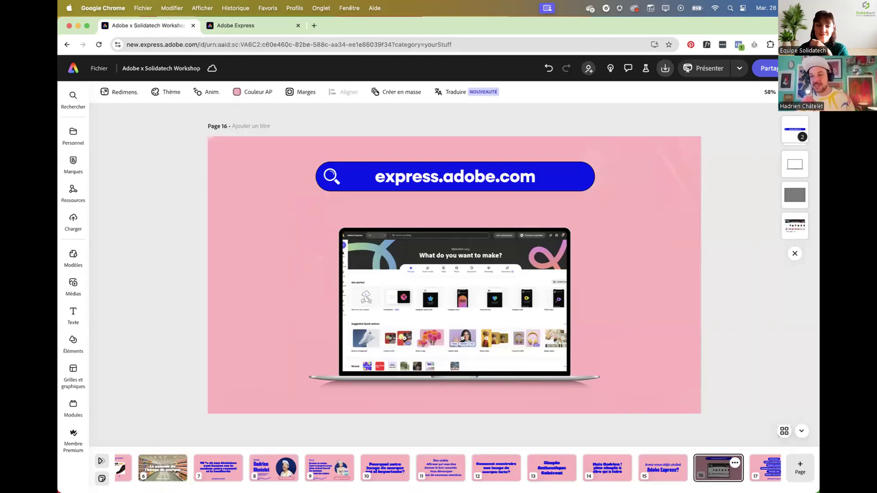
pyautogui.click(775, 477)
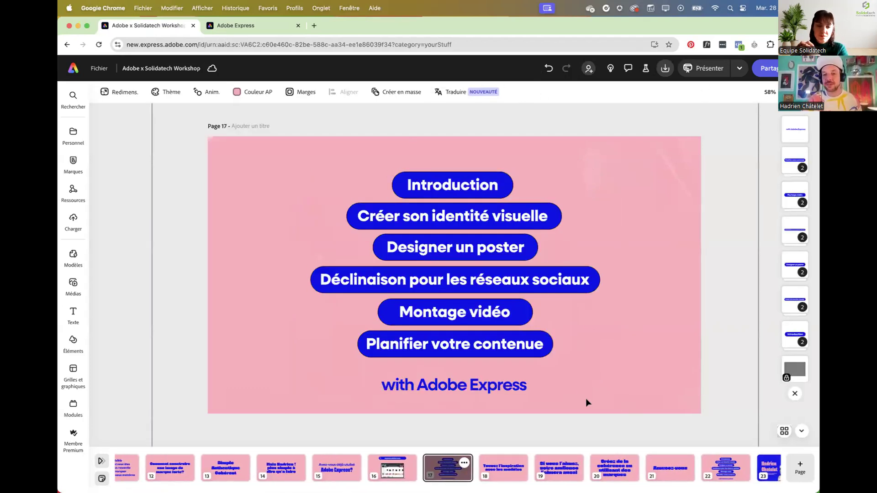
pyautogui.click(703, 69)
pyautogui.press('Right')
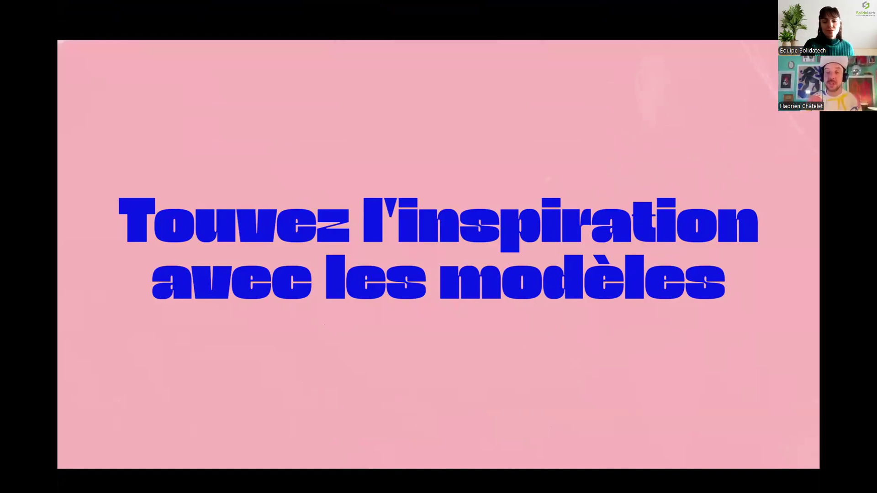
pyautogui.press('Right')
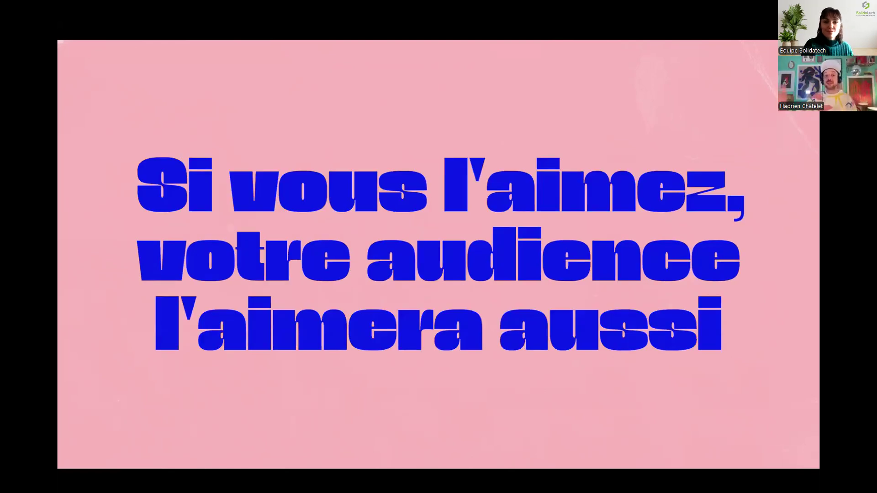